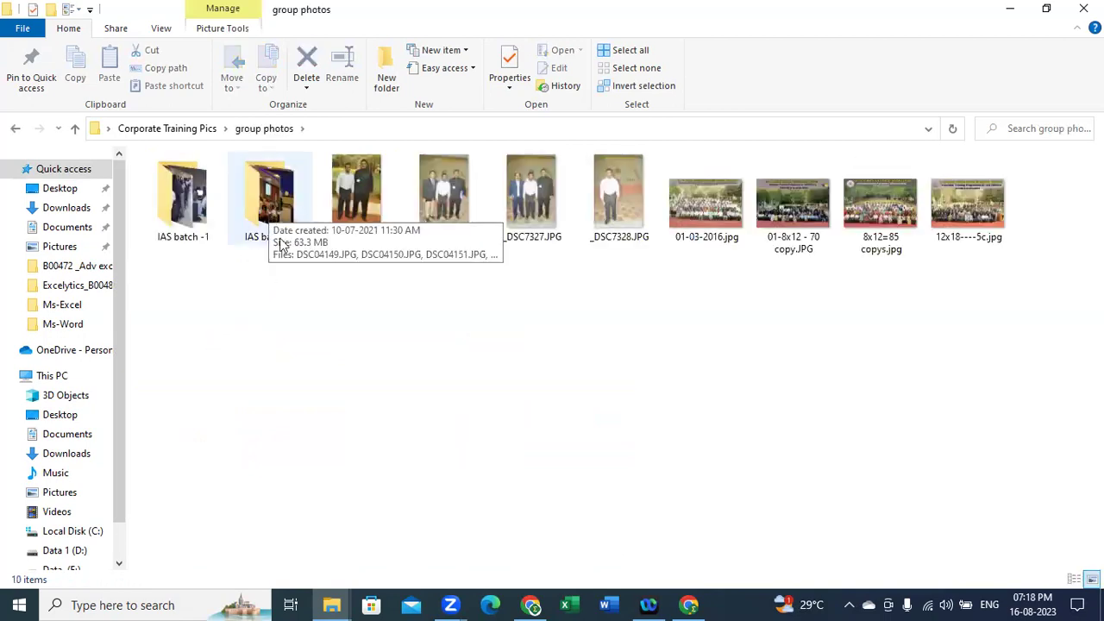
- Open the IAS batch -2 folder and view its photos in sequence from DSC04149.JPG through DSC04156.JPG
{"action": "left_click", "coordinate": [270, 216]}
{"action": "double_click", "coordinate": [270, 217]}
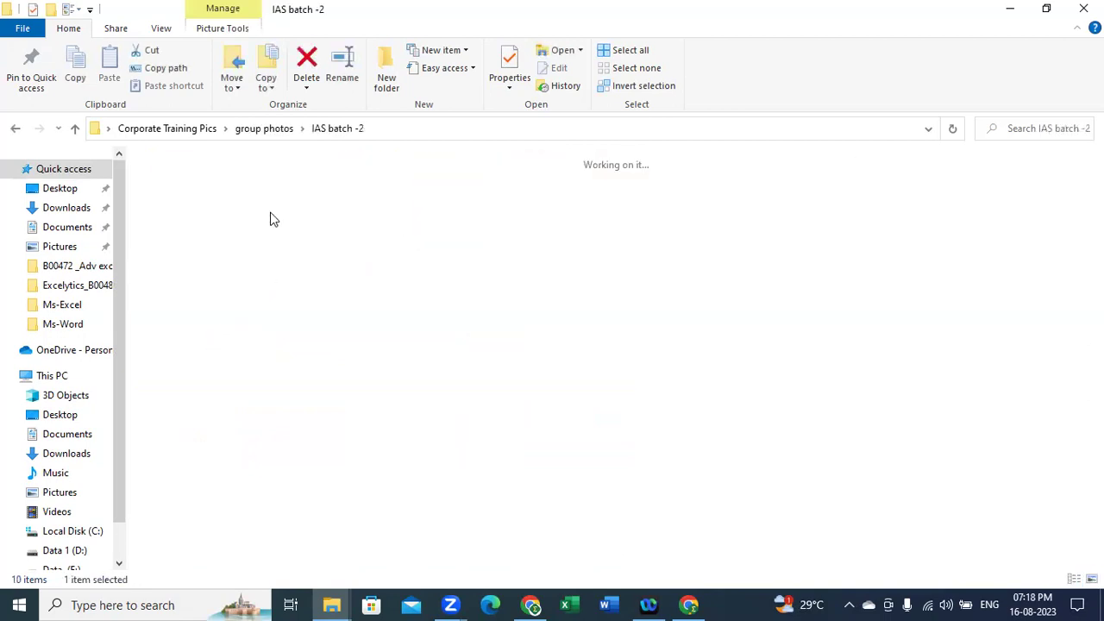
{"action": "left_click", "coordinate": [270, 265]}
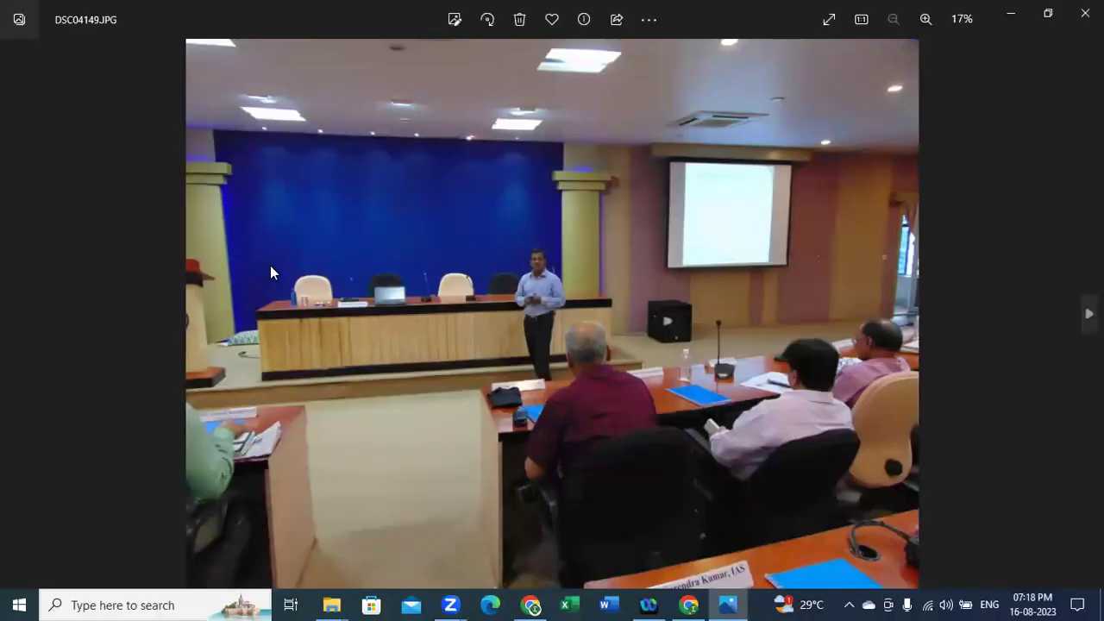
{"action": "key", "text": "Right"}
{"action": "key", "text": "Right"}
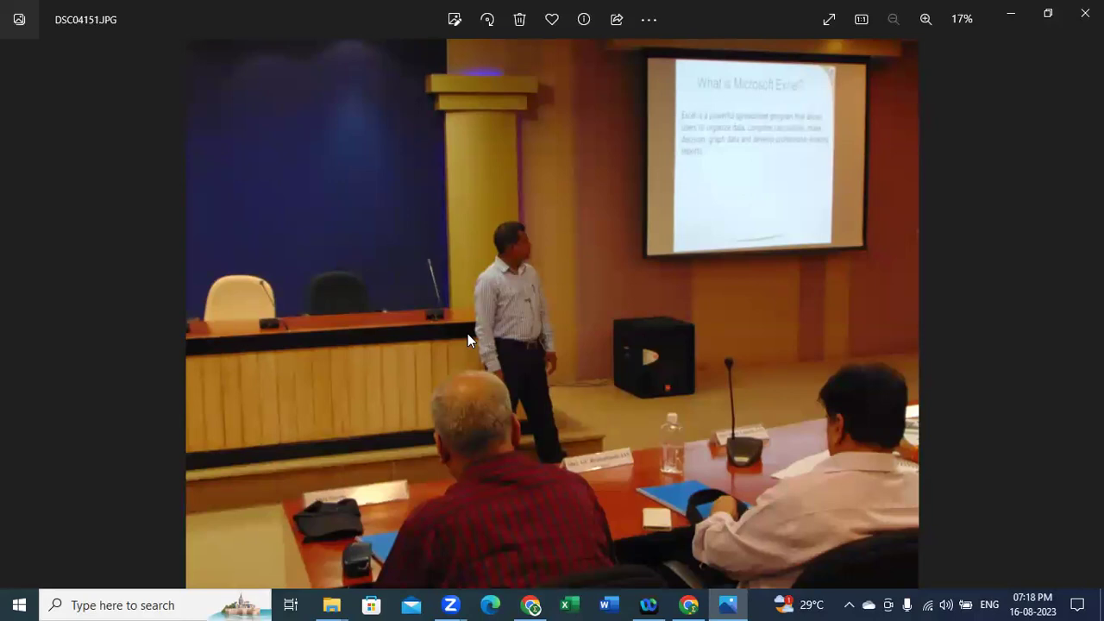
{"action": "key", "text": "Right"}
{"action": "key", "text": "Right"}
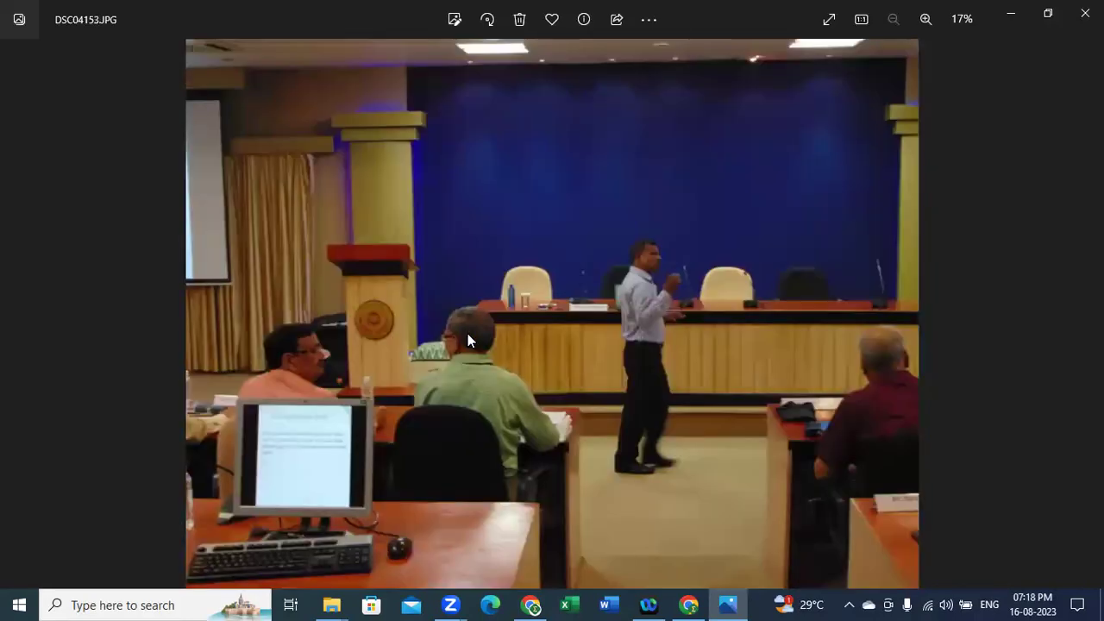
{"action": "key", "text": "Right"}
{"action": "key", "text": "Right"}
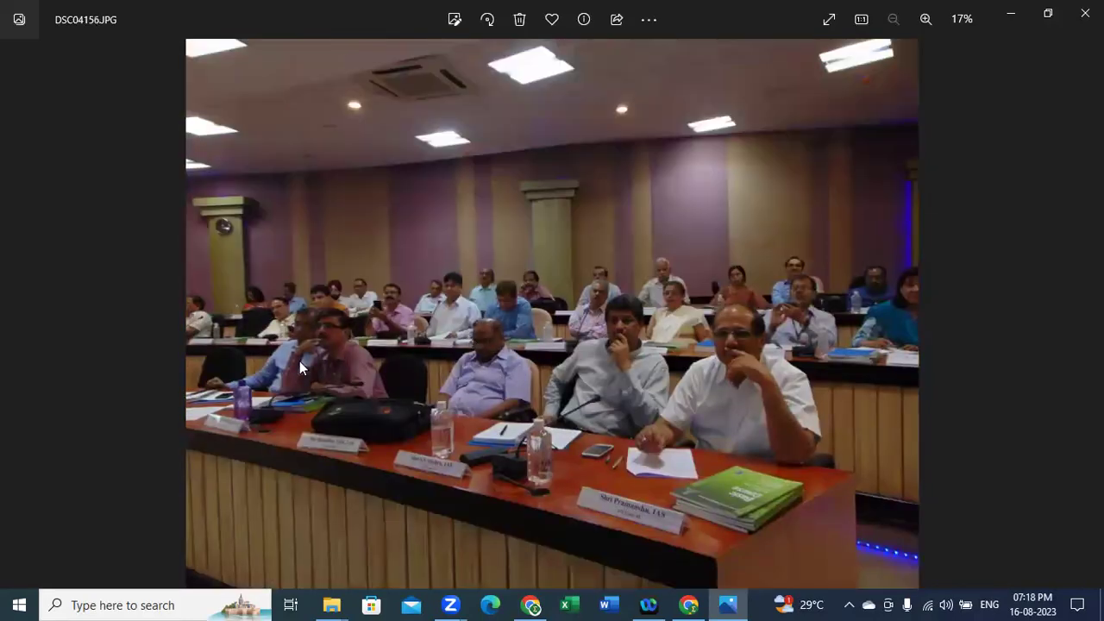
- Zoom DSC04156.JPG to 50%, examine the attendees and the name plates on the front desk, and restore the full-photo view
{"action": "scroll", "coordinate": [388, 395], "scroll_direction": "up", "scroll_amount": 3}
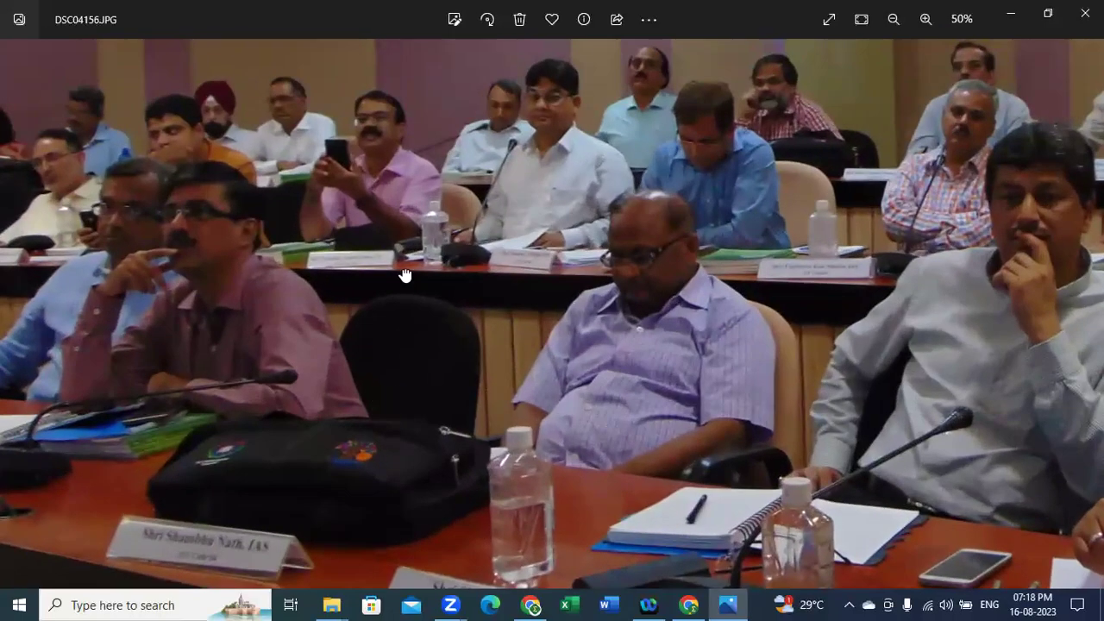
{"action": "scroll", "coordinate": [428, 256], "scroll_direction": "down", "scroll_amount": 3}
{"action": "scroll", "coordinate": [365, 254], "scroll_direction": "right", "scroll_amount": 5}
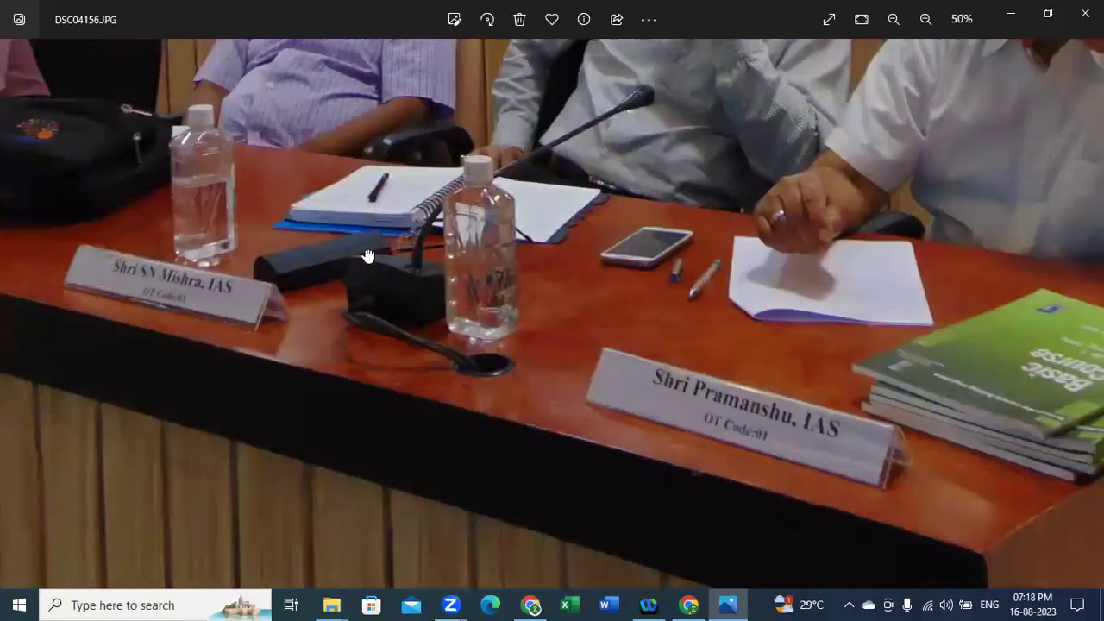
{"action": "left_click_drag", "start_coordinate": [597, 360], "coordinate": [634, 387]}
{"action": "left_click_drag", "start_coordinate": [372, 338], "coordinate": [428, 360]}
{"action": "scroll", "coordinate": [427, 361], "scroll_direction": "down", "scroll_amount": 3}
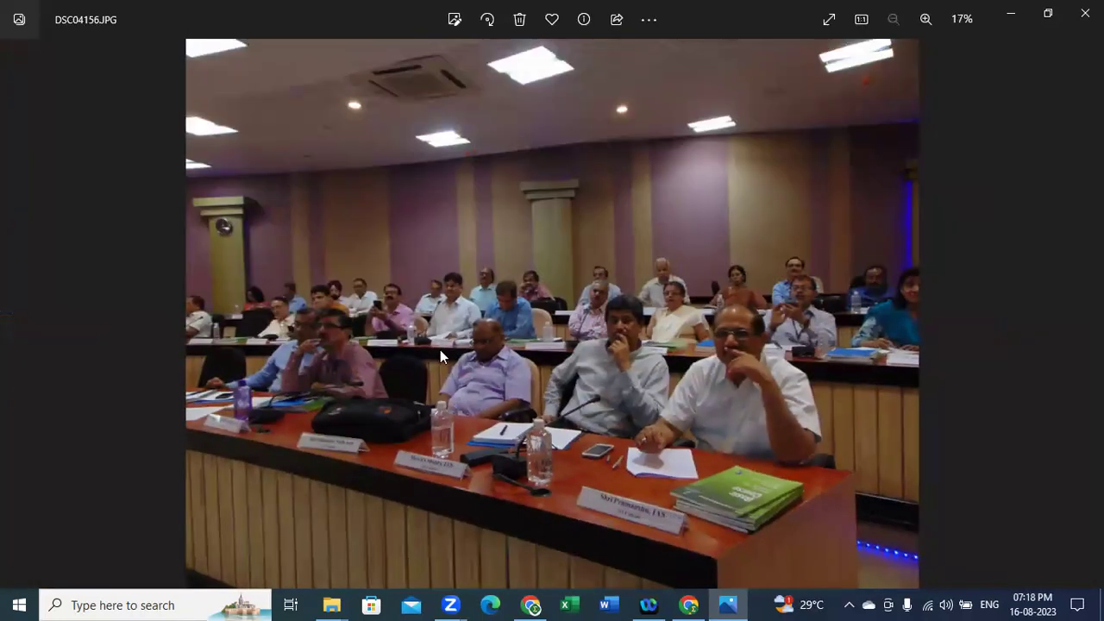
- Close the photo and return to the Corporate Training Pics folder
{"action": "left_click", "coordinate": [1086, 12]}
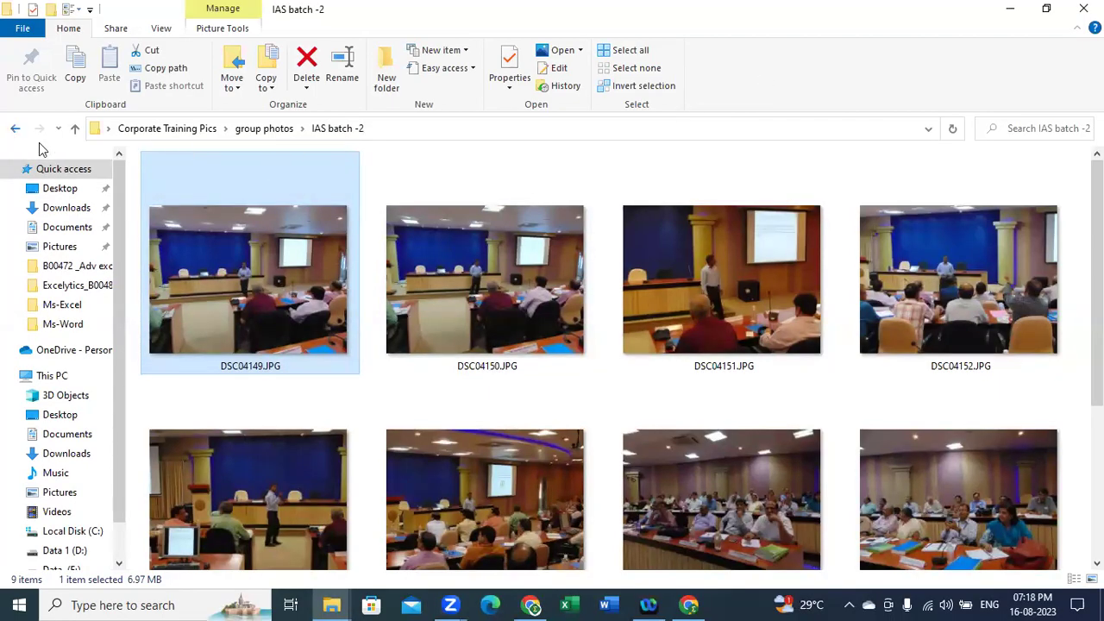
{"action": "key", "text": "alt+Left"}
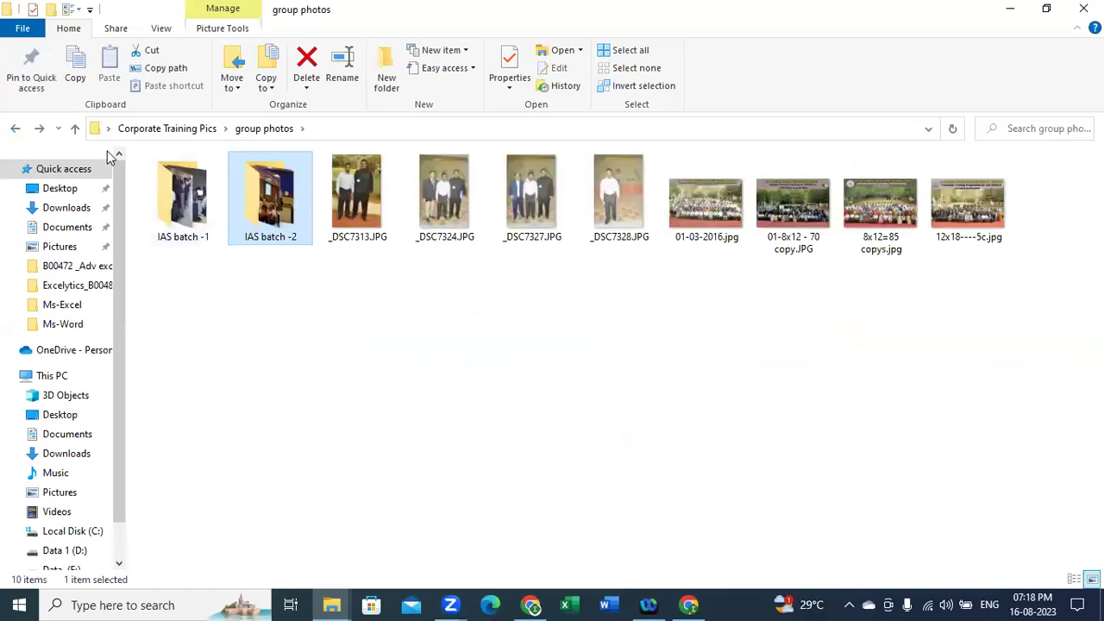
{"action": "left_click", "coordinate": [16, 129]}
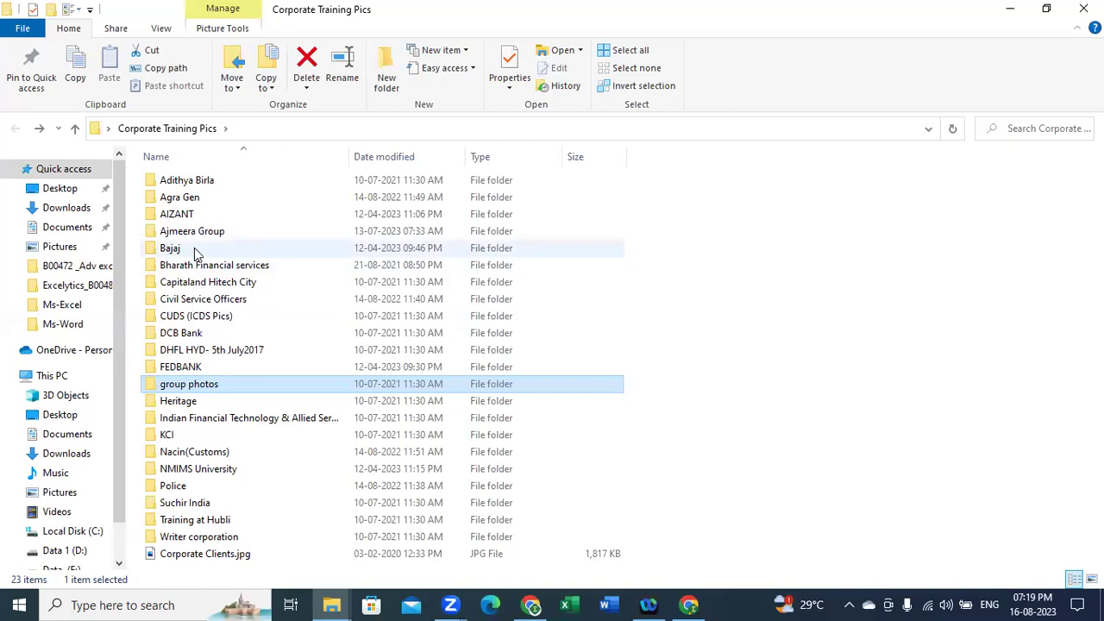
- View the Civil Service Officers photos from 20200217_124604.jpg through 20200217_124727.jpg and return to the Corporate Training Pics folder
{"action": "left_click", "coordinate": [219, 305]}
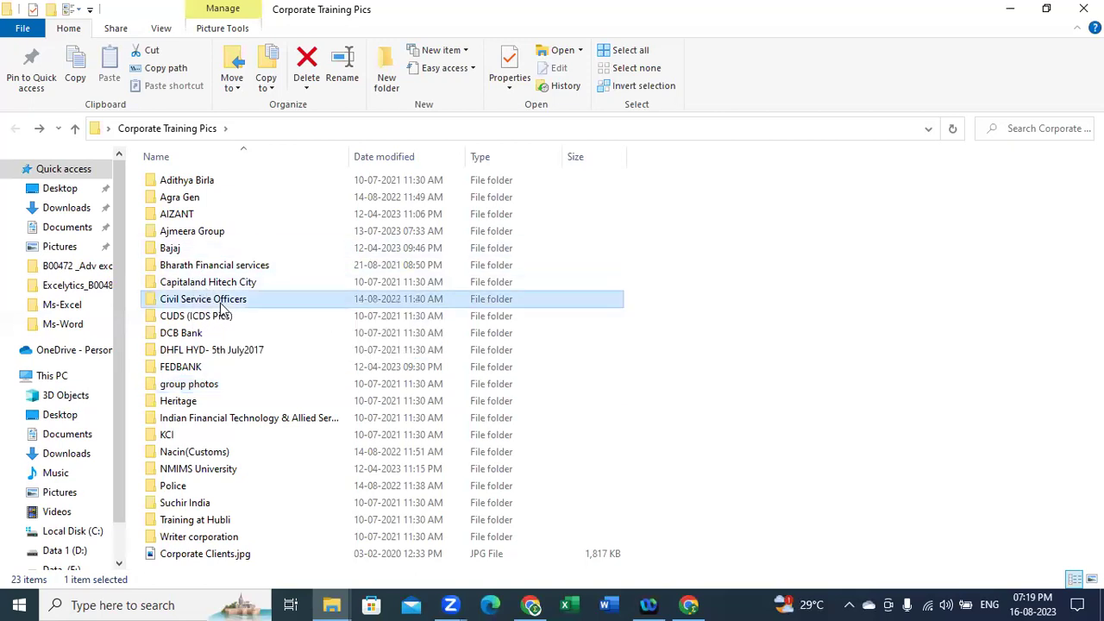
{"action": "double_click", "coordinate": [221, 308]}
{"action": "left_click", "coordinate": [187, 207]}
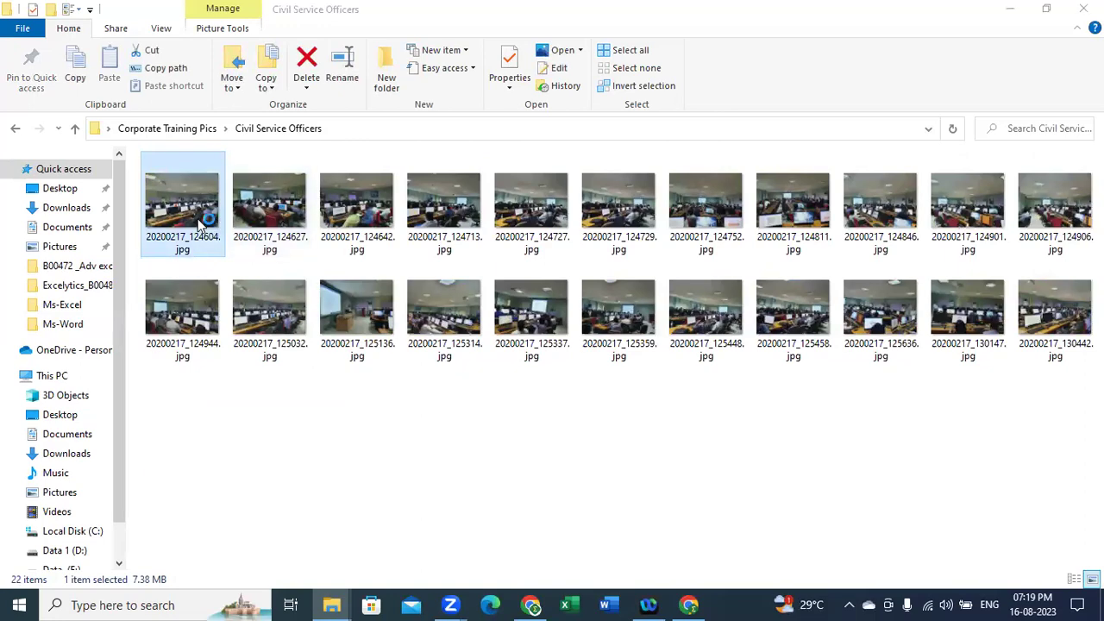
{"action": "double_click", "coordinate": [194, 224]}
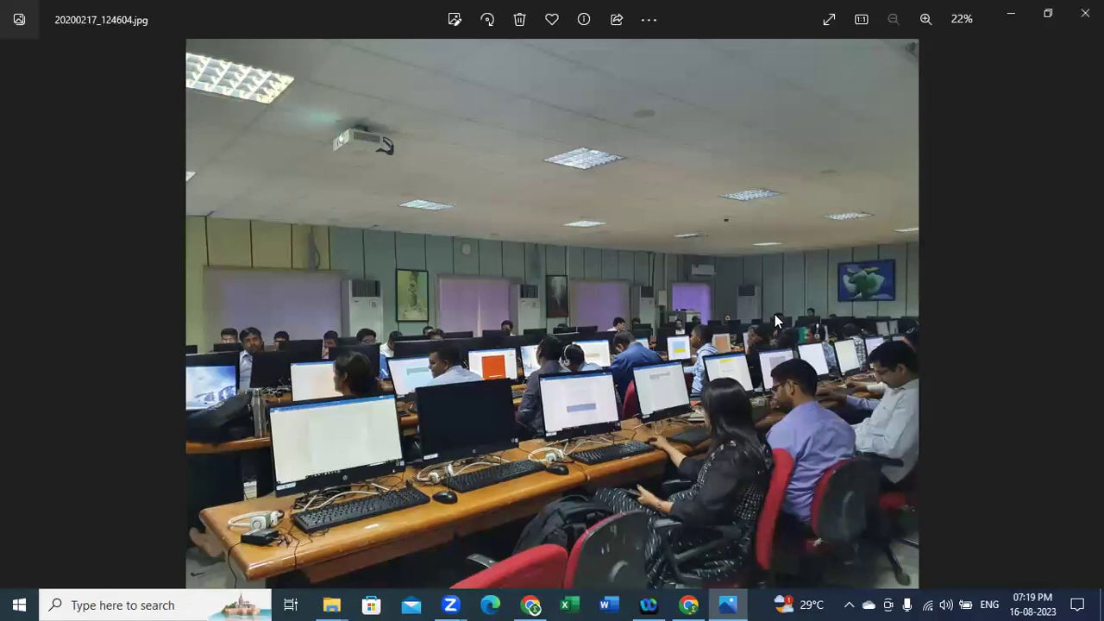
{"action": "key", "text": "Right"}
{"action": "key", "text": "Right"}
{"action": "key", "text": "Right"}
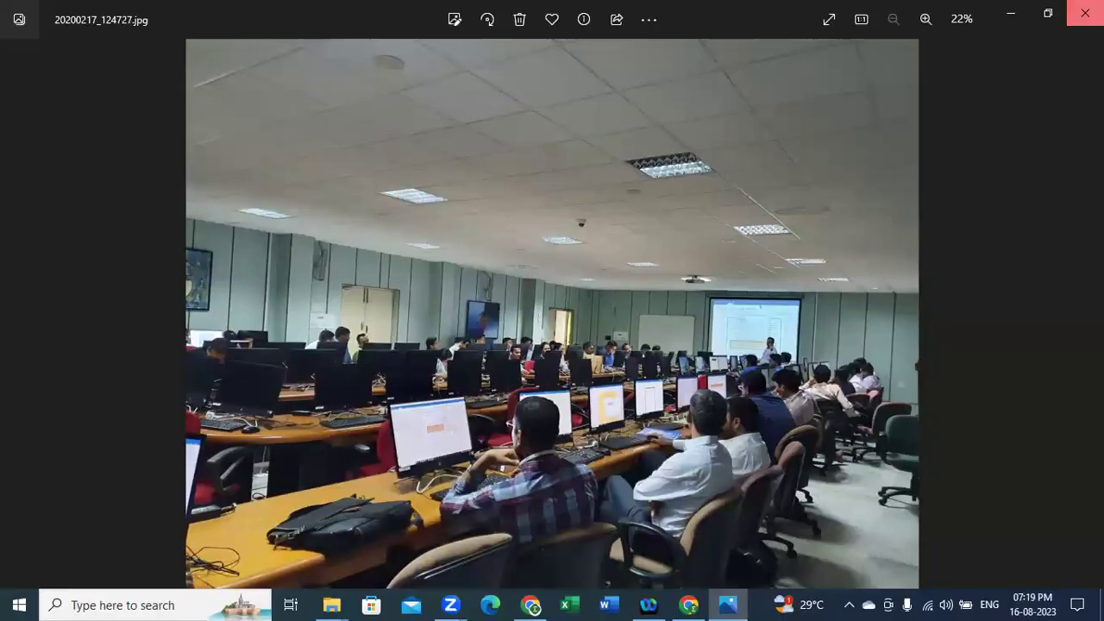
{"action": "left_click", "coordinate": [1085, 13]}
{"action": "left_click", "coordinate": [14, 129]}
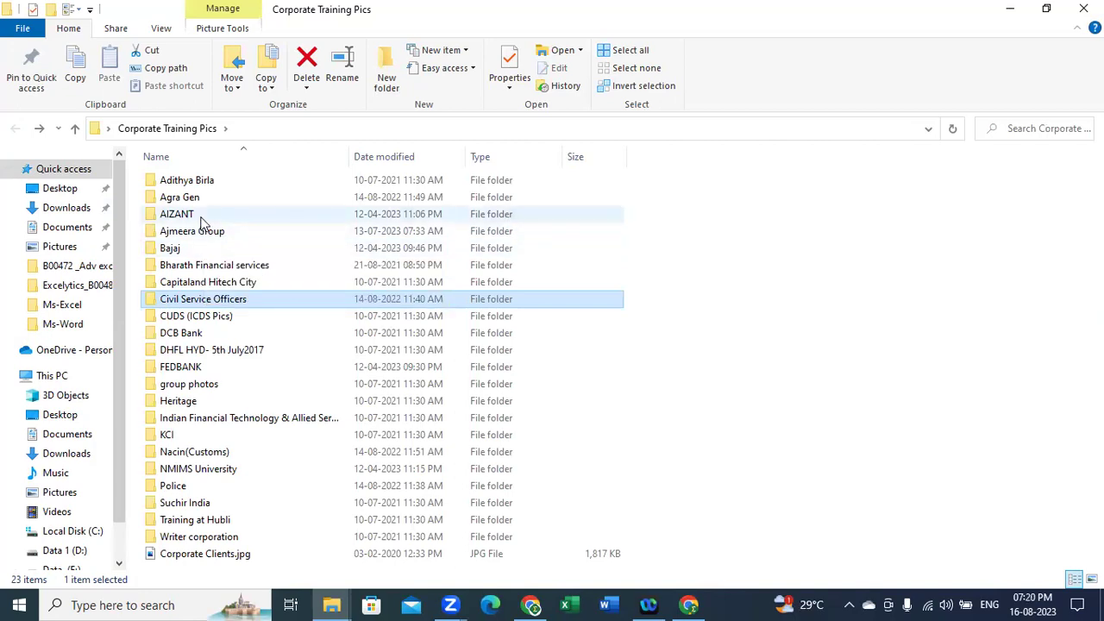
- View the Ajmeera Group photos from 20220617_124921.jpg through 20220617_125017.jpg and return to the Corporate Training Pics folder
{"action": "left_click", "coordinate": [197, 236]}
{"action": "double_click", "coordinate": [197, 233]}
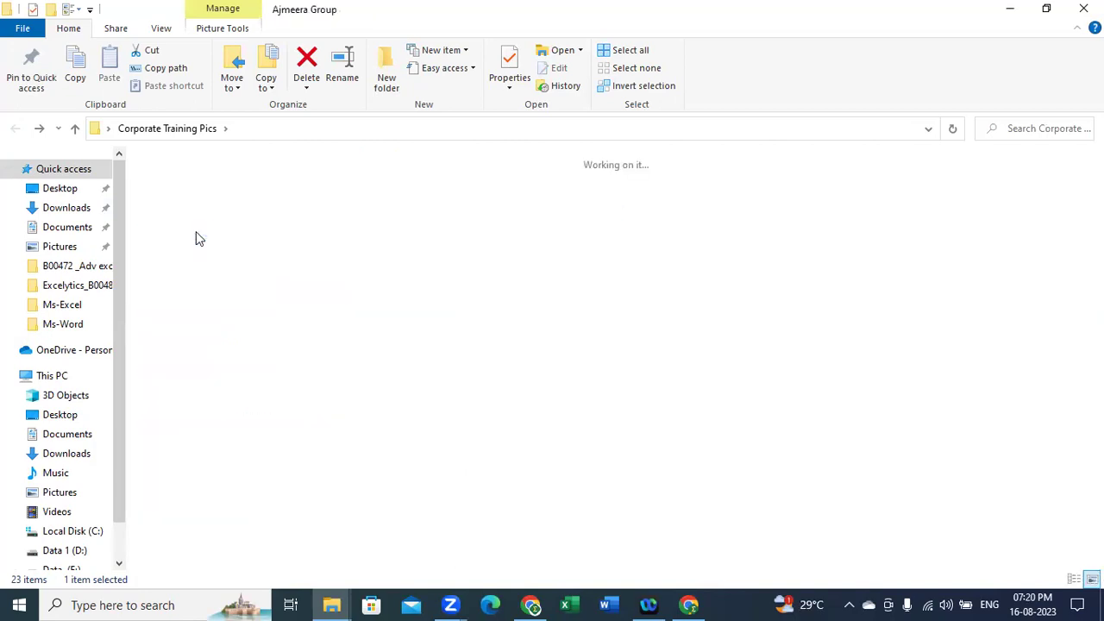
{"action": "left_click", "coordinate": [194, 201]}
{"action": "double_click", "coordinate": [194, 201]}
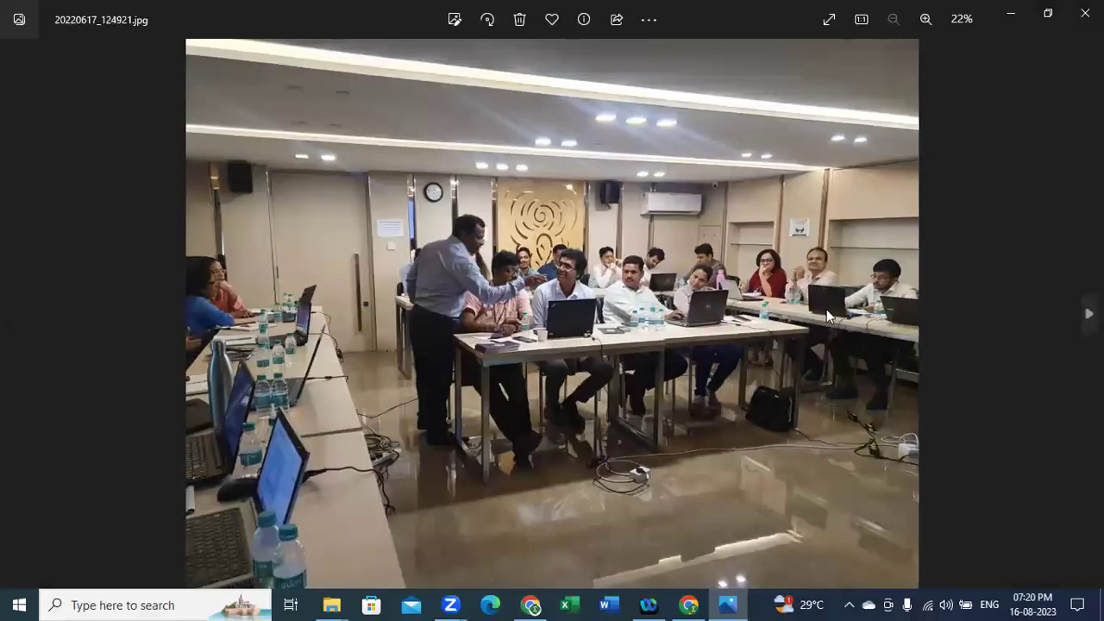
{"action": "key", "text": "Right"}
{"action": "key", "text": "Right"}
{"action": "key", "text": "Right"}
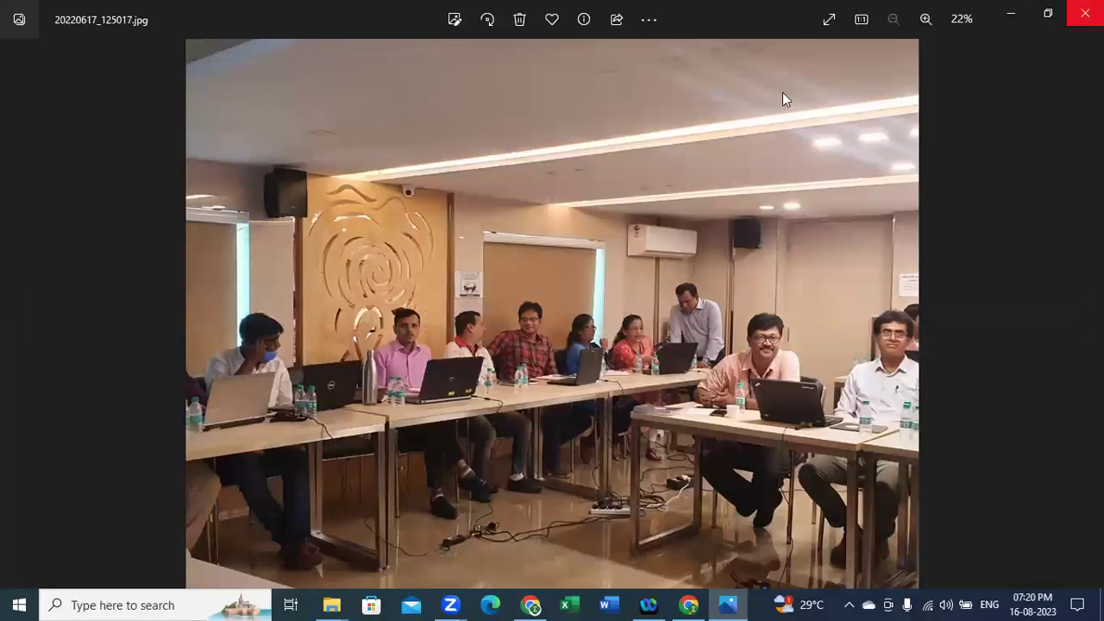
{"action": "left_click", "coordinate": [1084, 13]}
{"action": "left_click", "coordinate": [15, 128]}
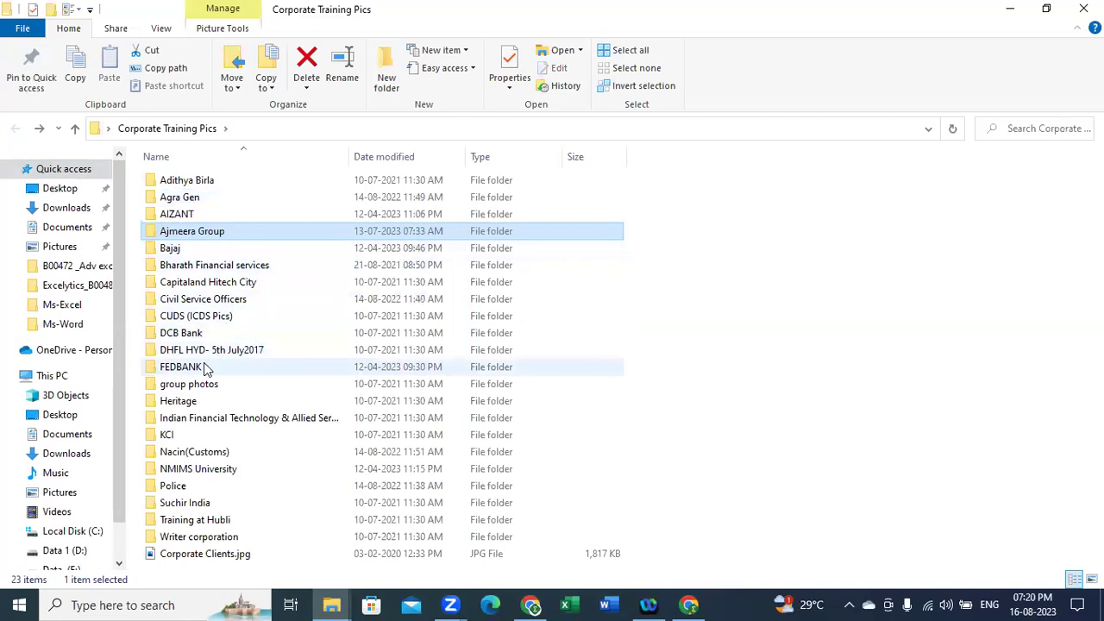
- Open the FEDBANK folder and display its first photo, IMG_20230412_111957.jpg
{"action": "double_click", "coordinate": [207, 368]}
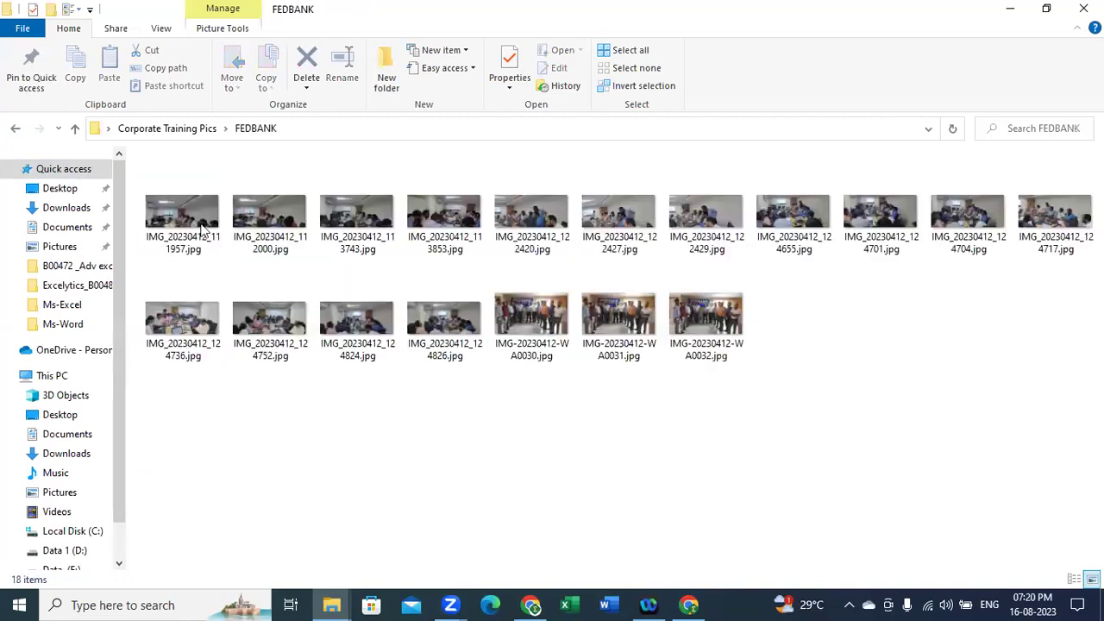
{"action": "left_click", "coordinate": [188, 214]}
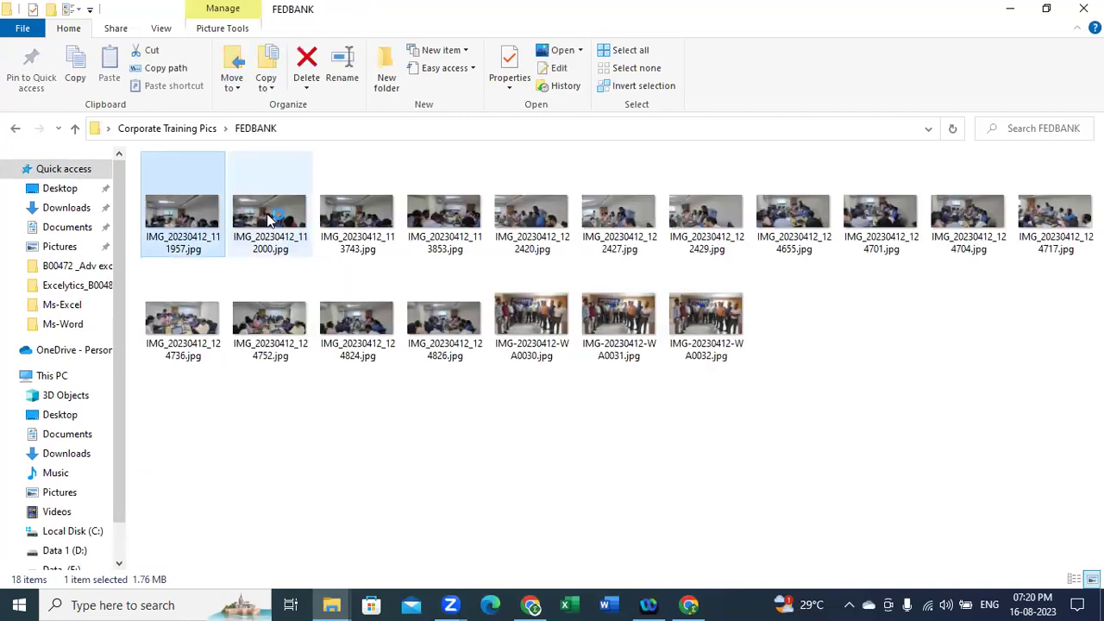
{"action": "double_click", "coordinate": [269, 219]}
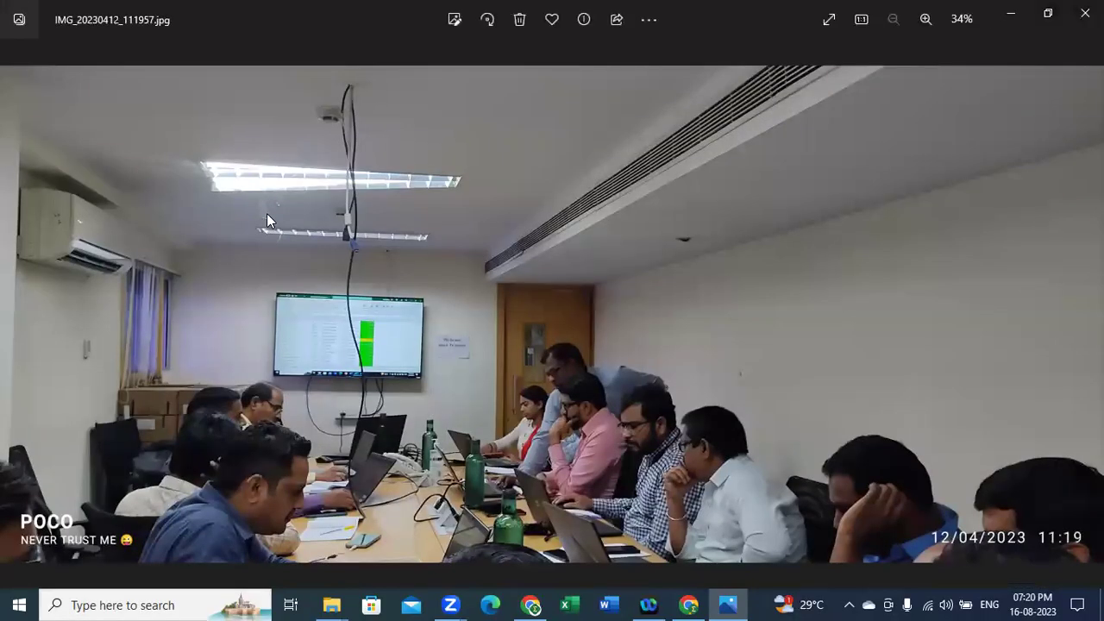
- Browse the FEDBANK training photos in sequence through IMG_20230412_124826.jpg and close the photo viewer
{"action": "key", "text": "Right"}
{"action": "key", "text": "Right"}
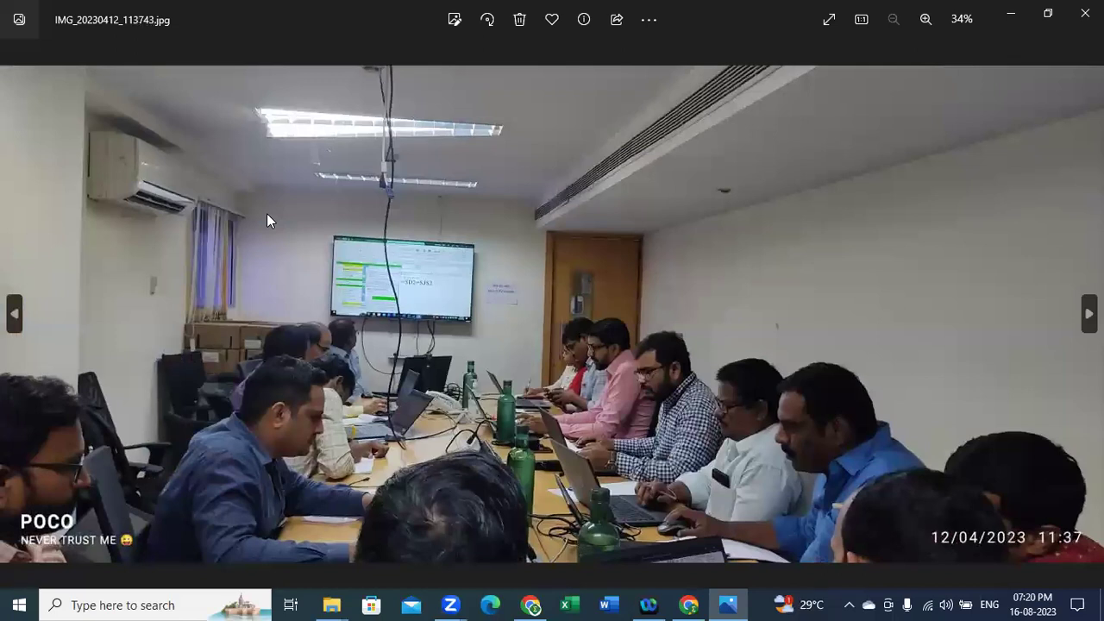
{"action": "key", "text": "Right"}
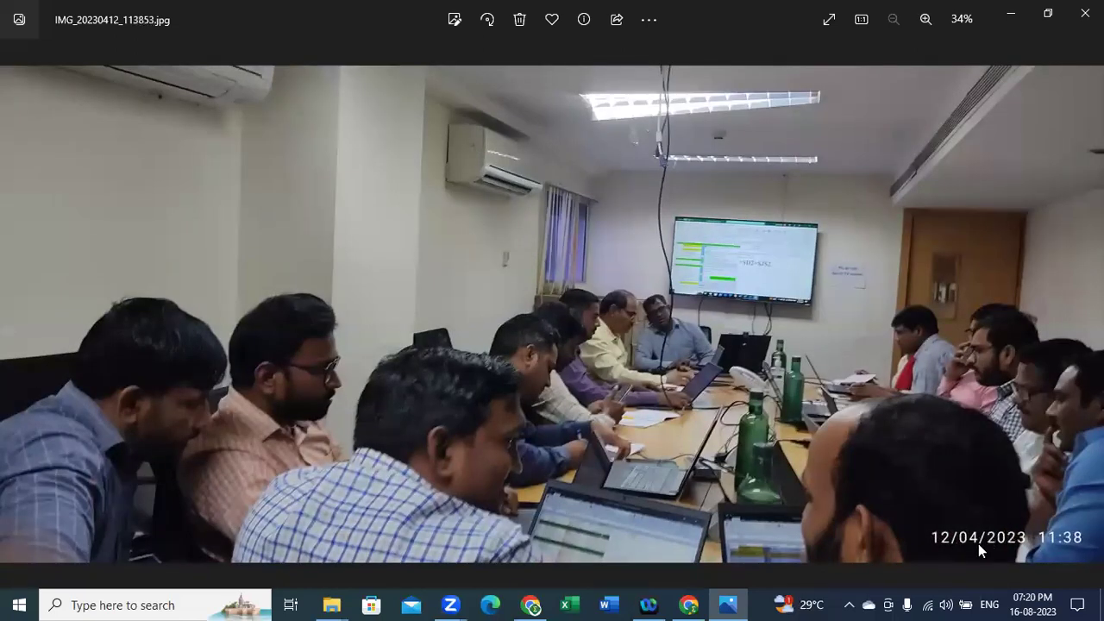
{"action": "key", "text": "Right"}
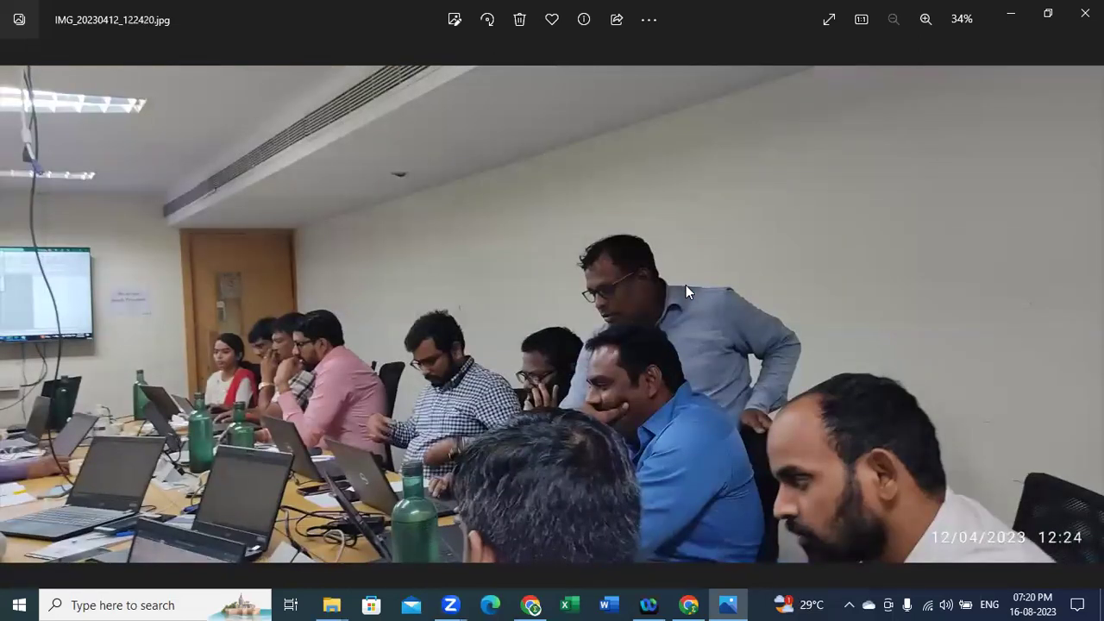
{"action": "key", "text": "Right"}
{"action": "key", "text": "Right"}
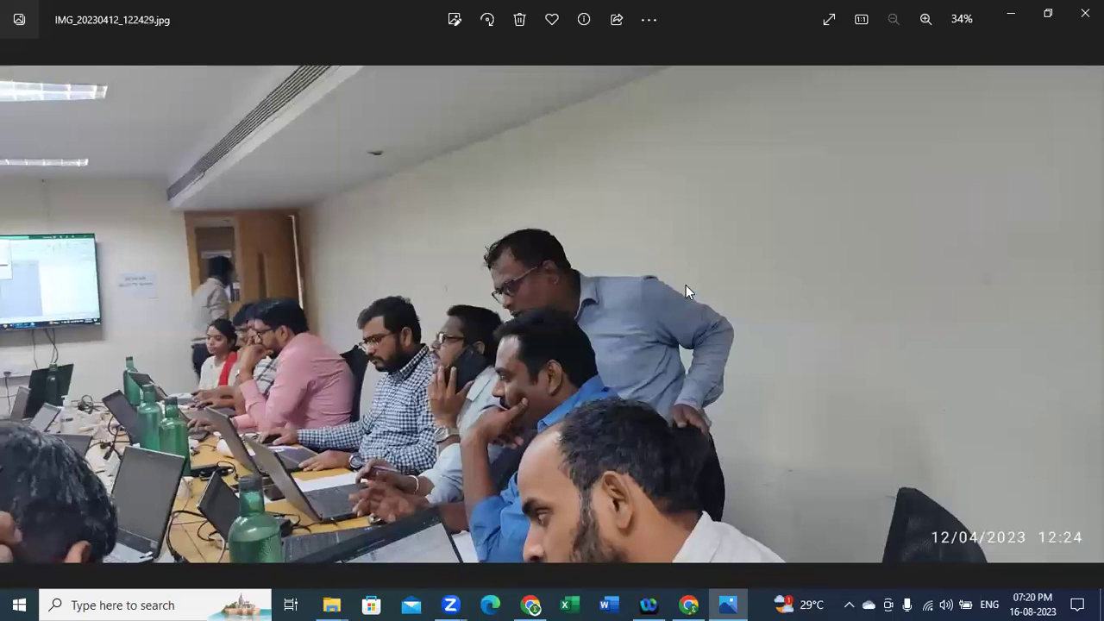
{"action": "key", "text": "Right"}
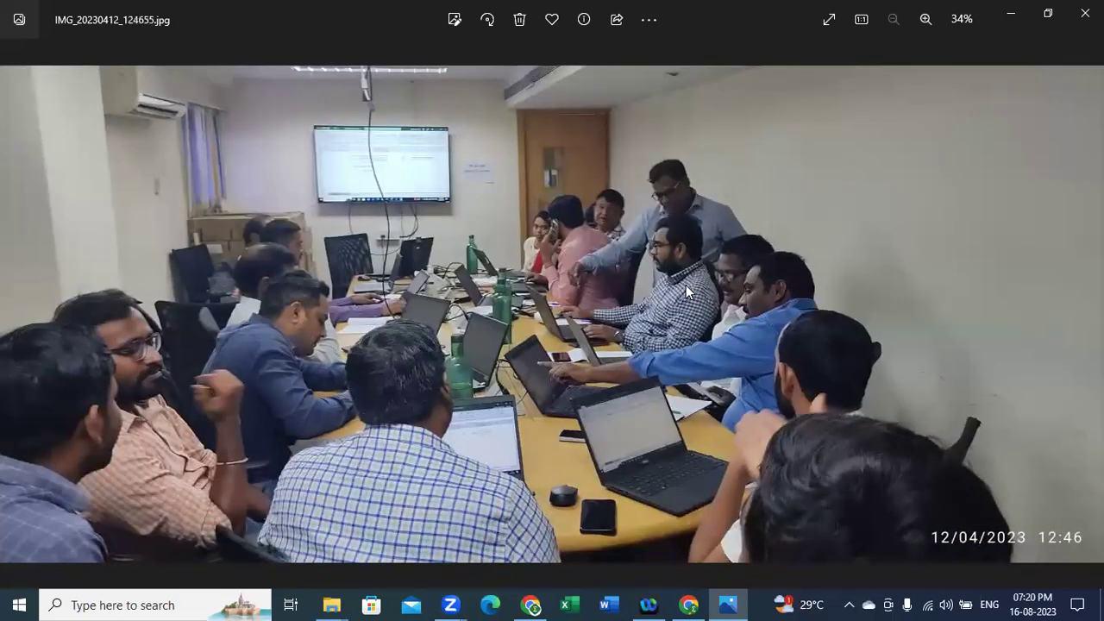
{"action": "key", "text": "Right"}
{"action": "key", "text": "Right"}
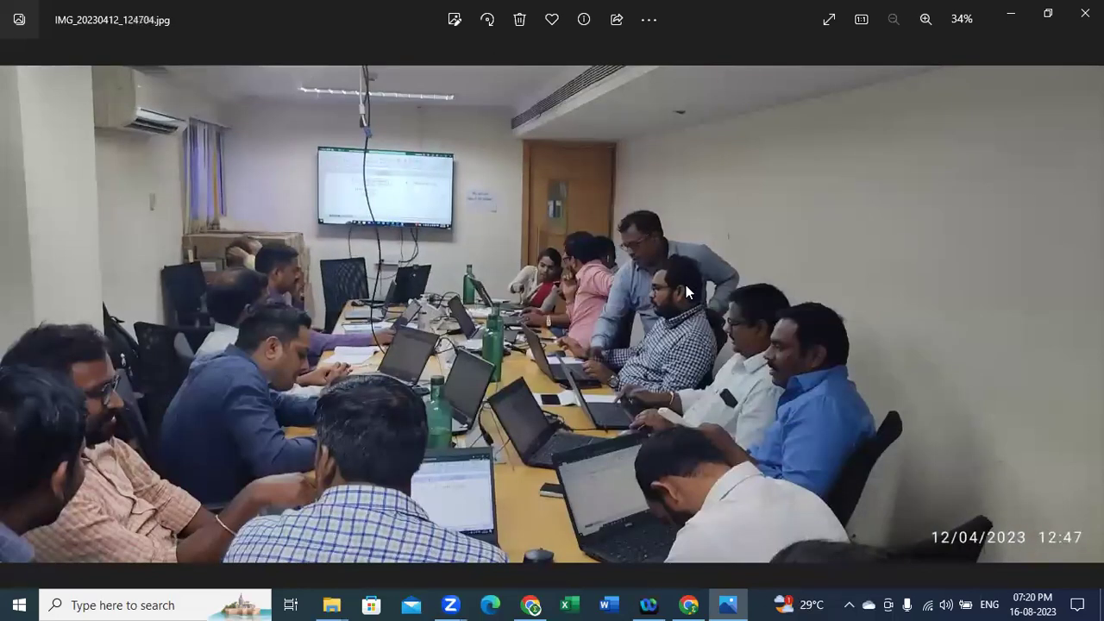
{"action": "key", "text": "Right"}
{"action": "key", "text": "Right"}
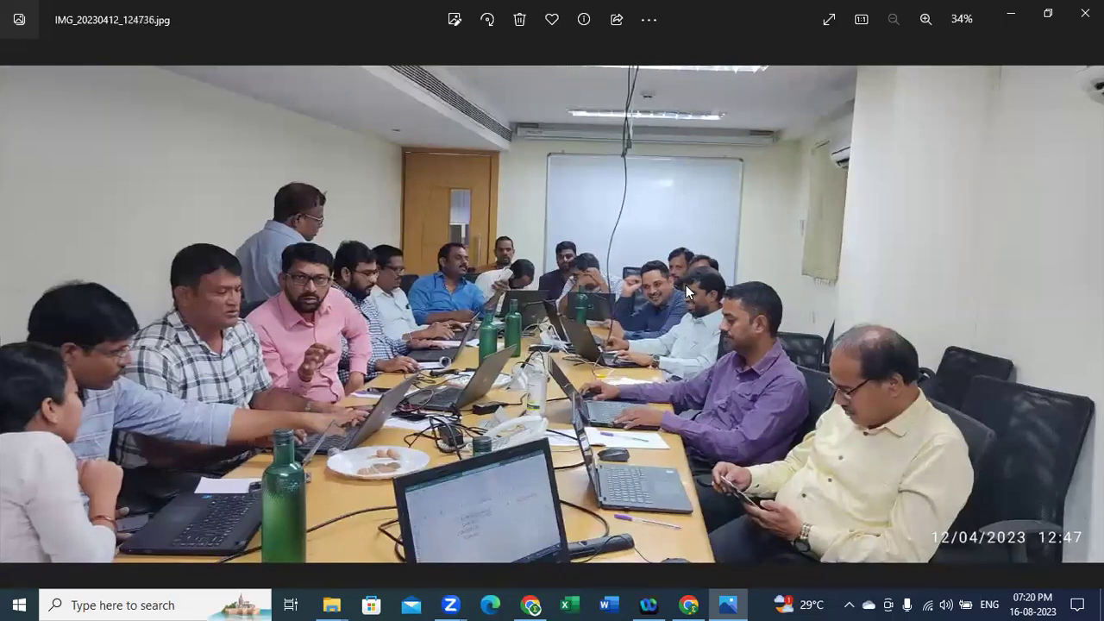
{"action": "key", "text": "Right"}
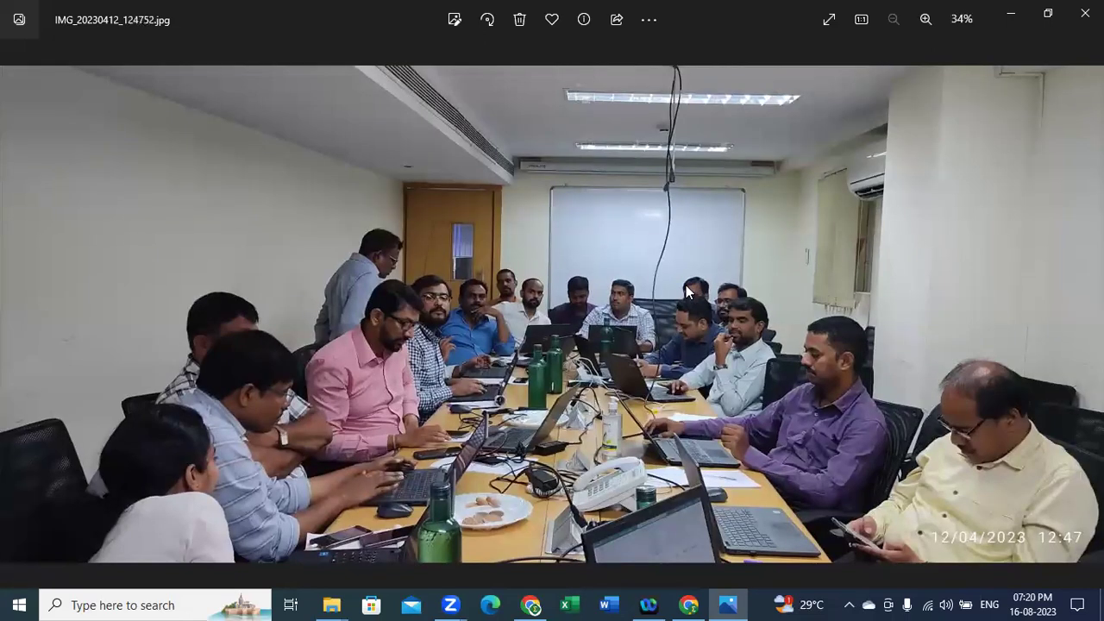
{"action": "key", "text": "Right"}
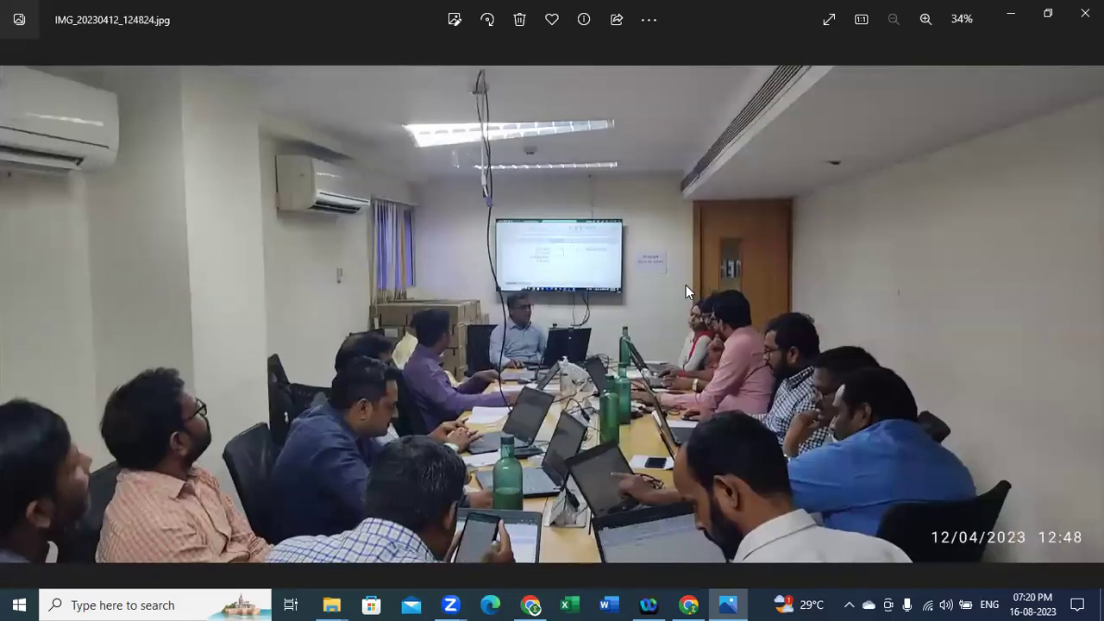
{"action": "key", "text": "Right"}
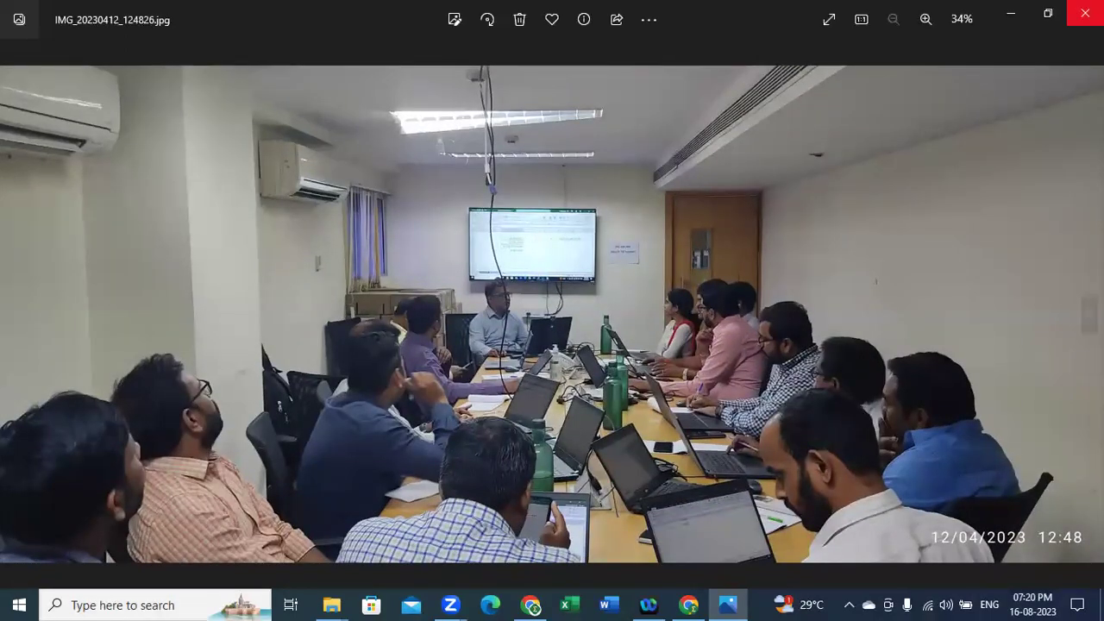
{"action": "key", "text": "alt+F4"}
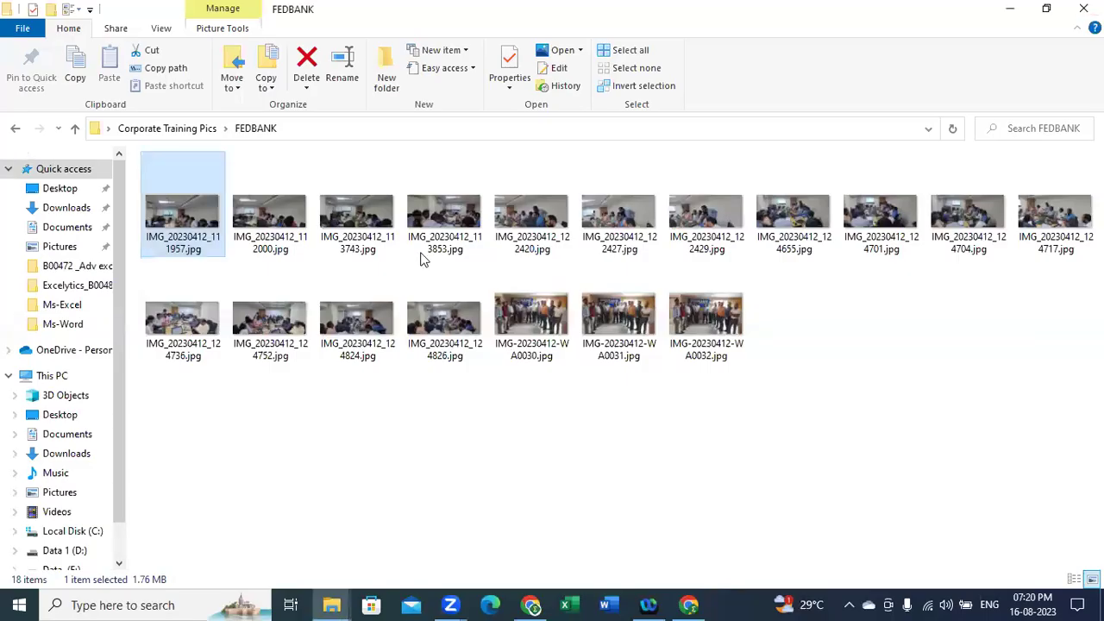
- Open the group photo IMG-20230412-WA0030.jpg from the FEDBANK folder
{"action": "double_click", "coordinate": [517, 319]}
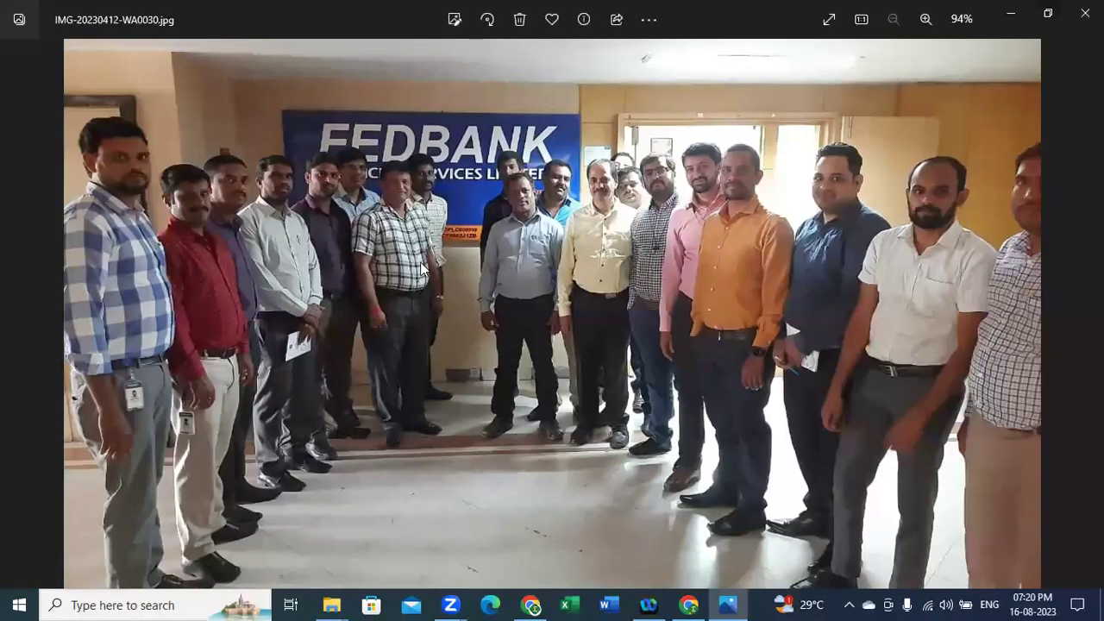
- View the remaining FEDBANK group photos, return to the Corporate Training Pics folder and close its window
{"action": "key", "text": "Right"}
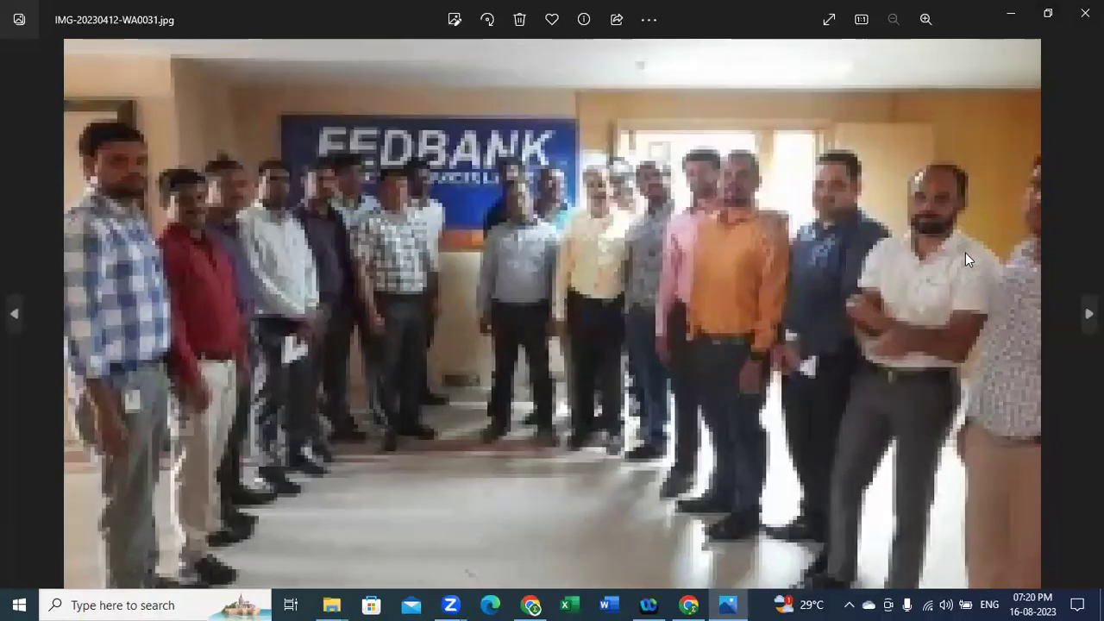
{"action": "key", "text": "Right"}
{"action": "key", "text": "alt+F4"}
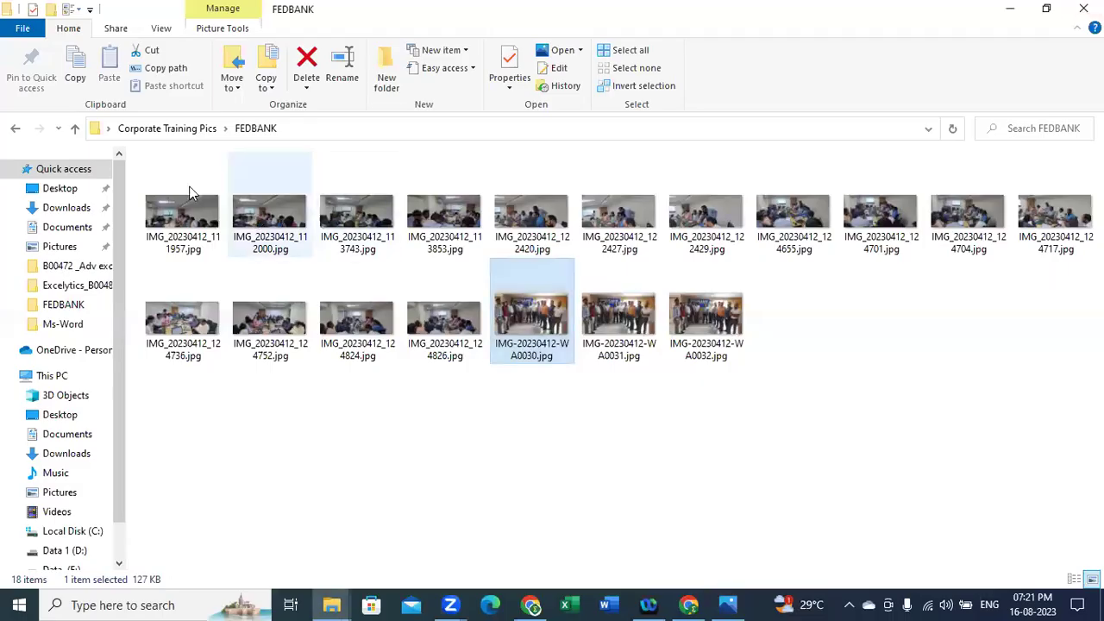
{"action": "left_click", "coordinate": [14, 128]}
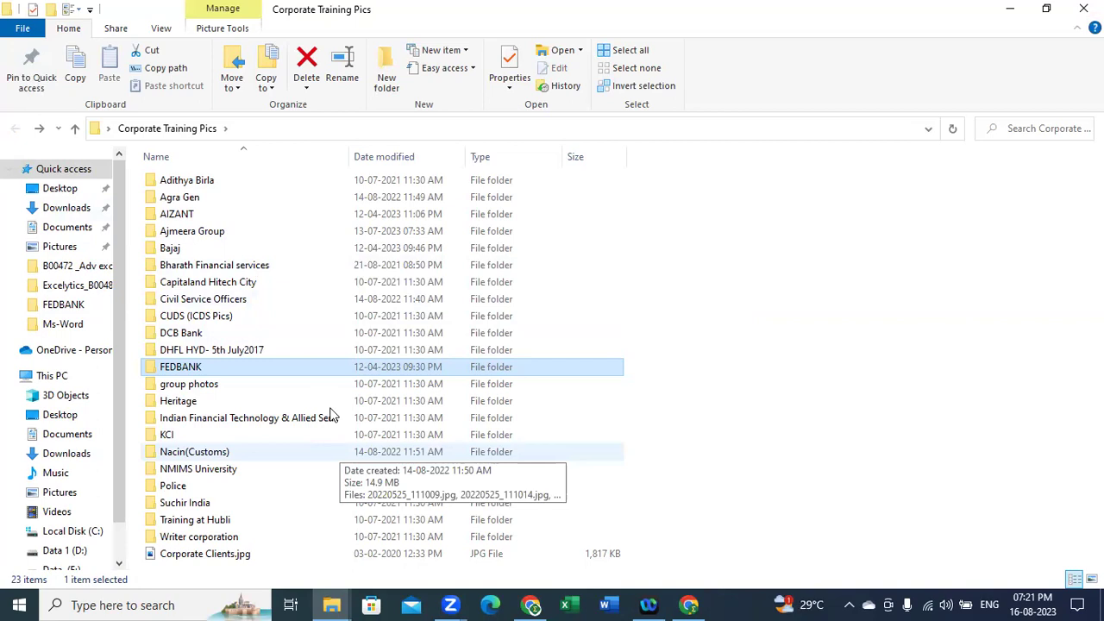
{"action": "left_click", "coordinate": [789, 315]}
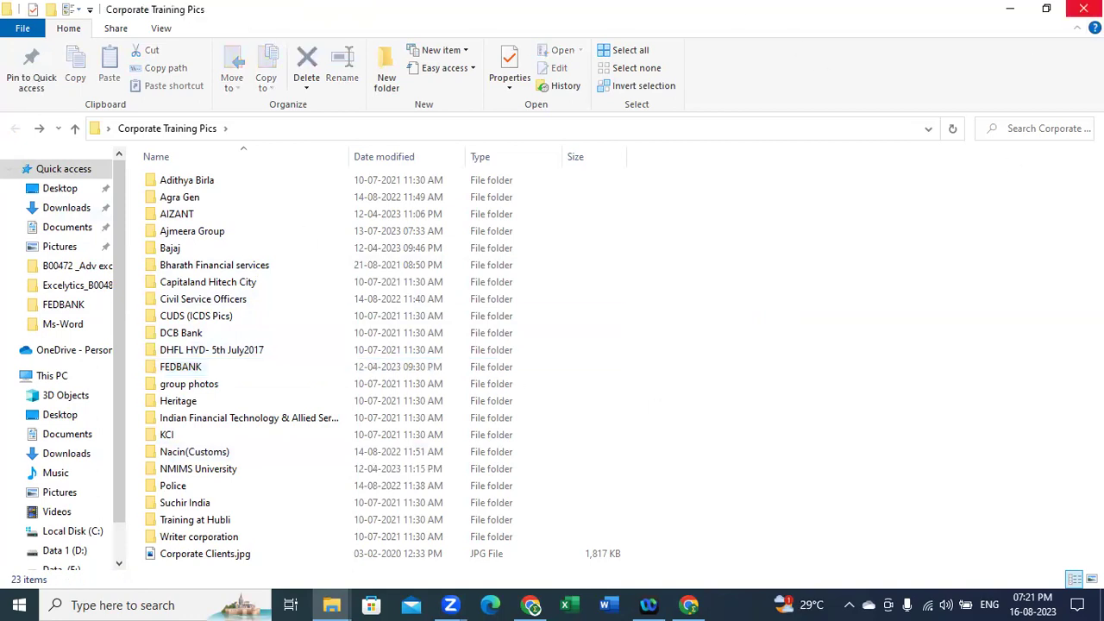
{"action": "left_click", "coordinate": [1084, 9]}
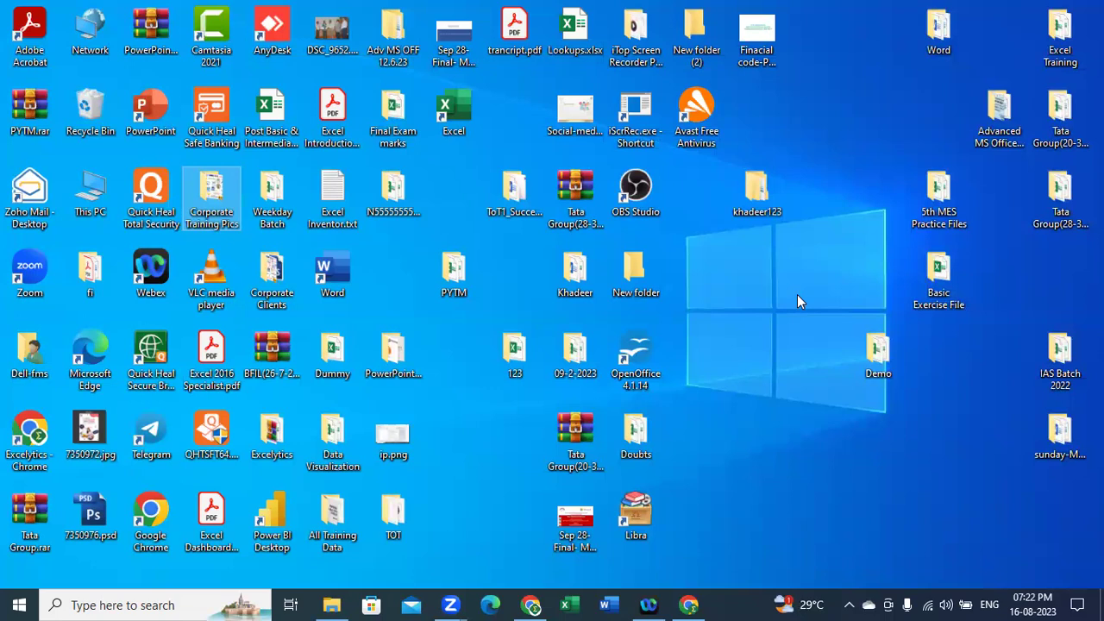
- Open Formatting.xlsx from the B00493_Adv Excel_7Pm to 8Pm folder inside the Excelytics folder
{"action": "left_click", "coordinate": [336, 603]}
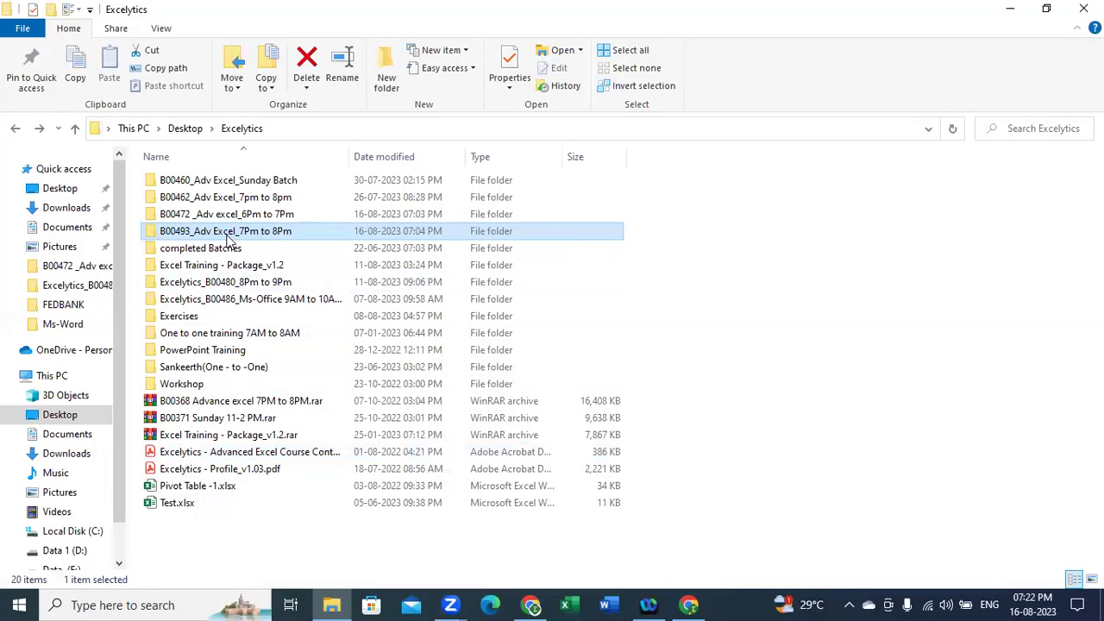
{"action": "double_click", "coordinate": [227, 238]}
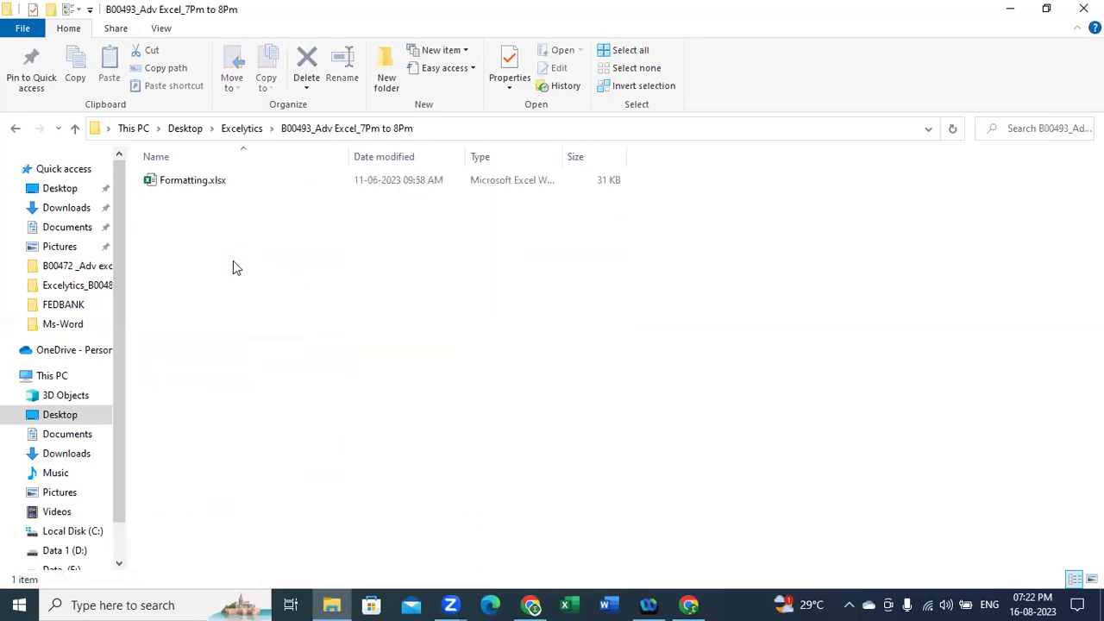
{"action": "left_click", "coordinate": [208, 185]}
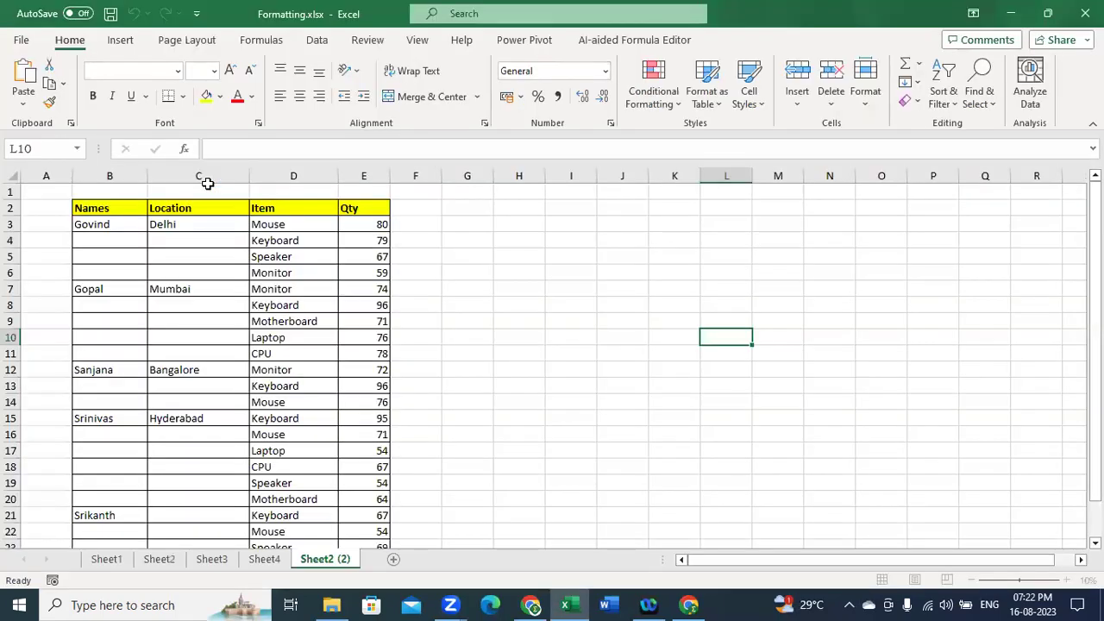
- Go to Sheet1 and examine the unformatted employee table, highlighting its header row and first records
{"action": "left_click", "coordinate": [111, 567]}
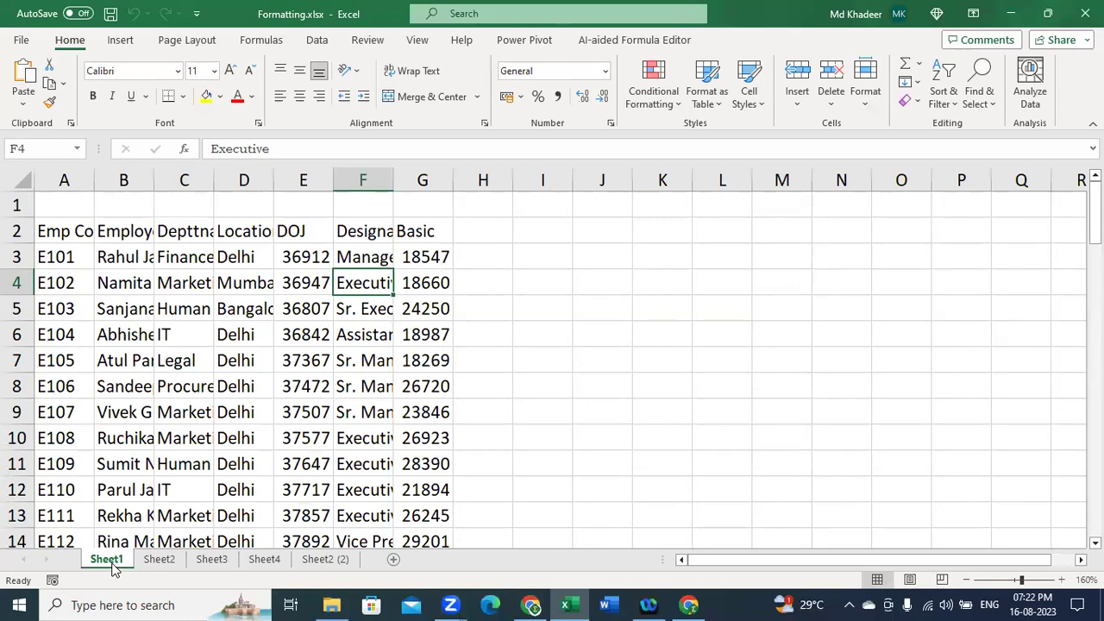
{"action": "left_click", "coordinate": [183, 274]}
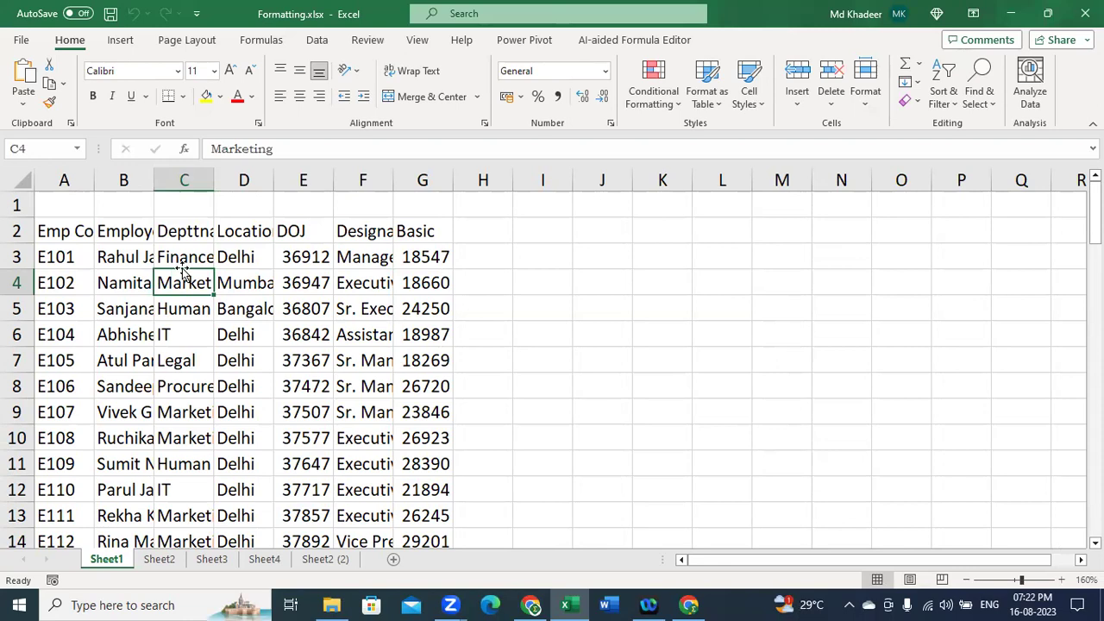
{"action": "left_click_drag", "start_coordinate": [62, 229], "coordinate": [412, 410]}
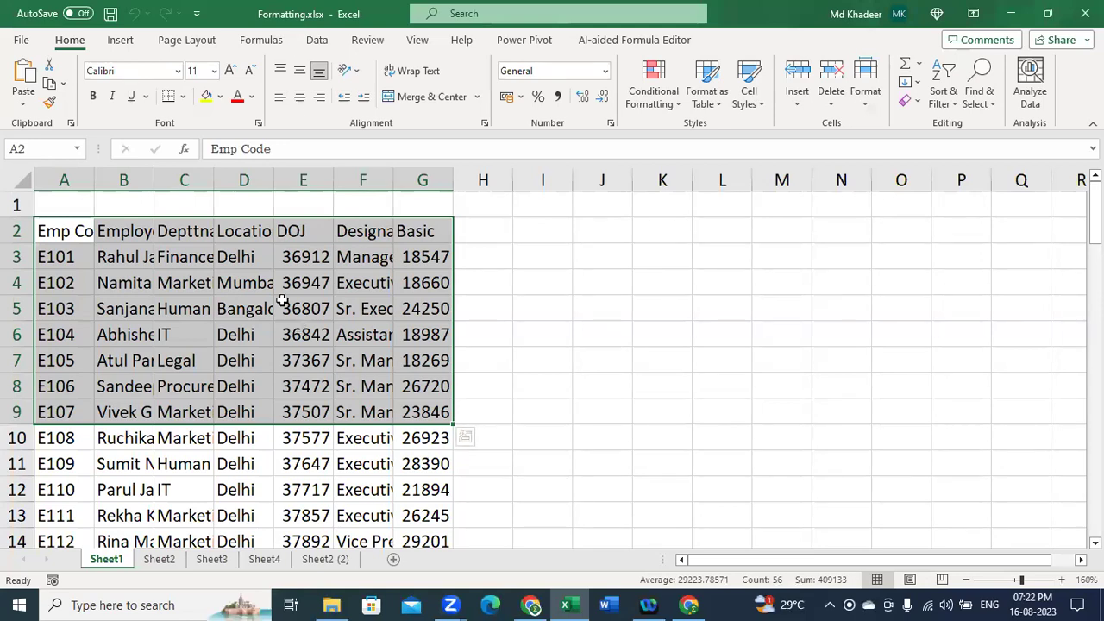
{"action": "left_click", "coordinate": [196, 282]}
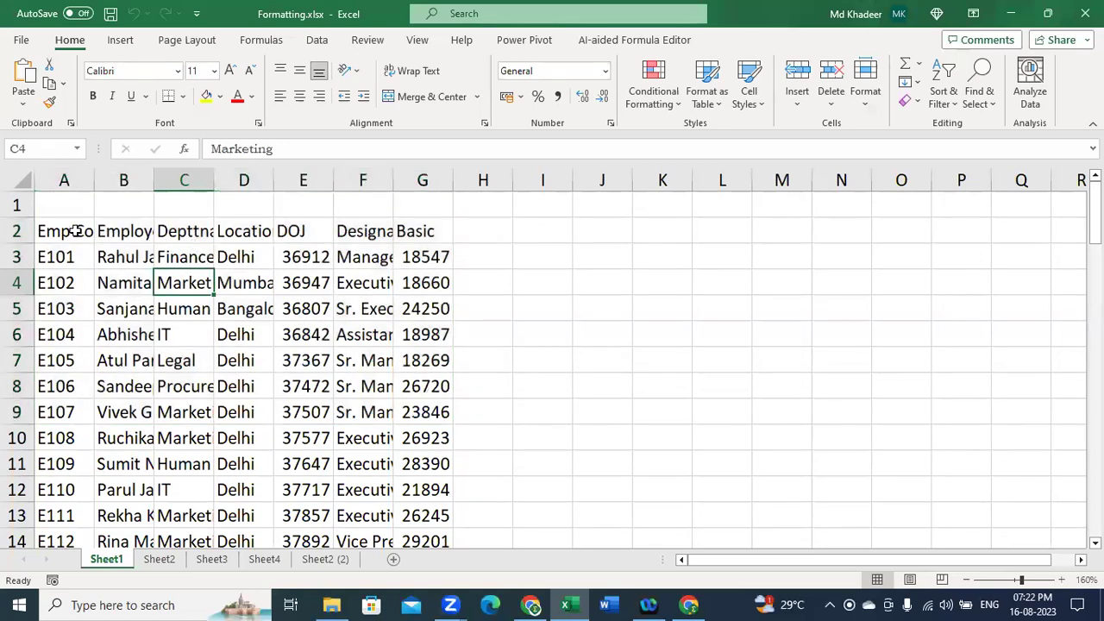
{"action": "left_click_drag", "start_coordinate": [65, 231], "coordinate": [244, 231]}
{"action": "left_click_drag", "start_coordinate": [386, 256], "coordinate": [438, 384]}
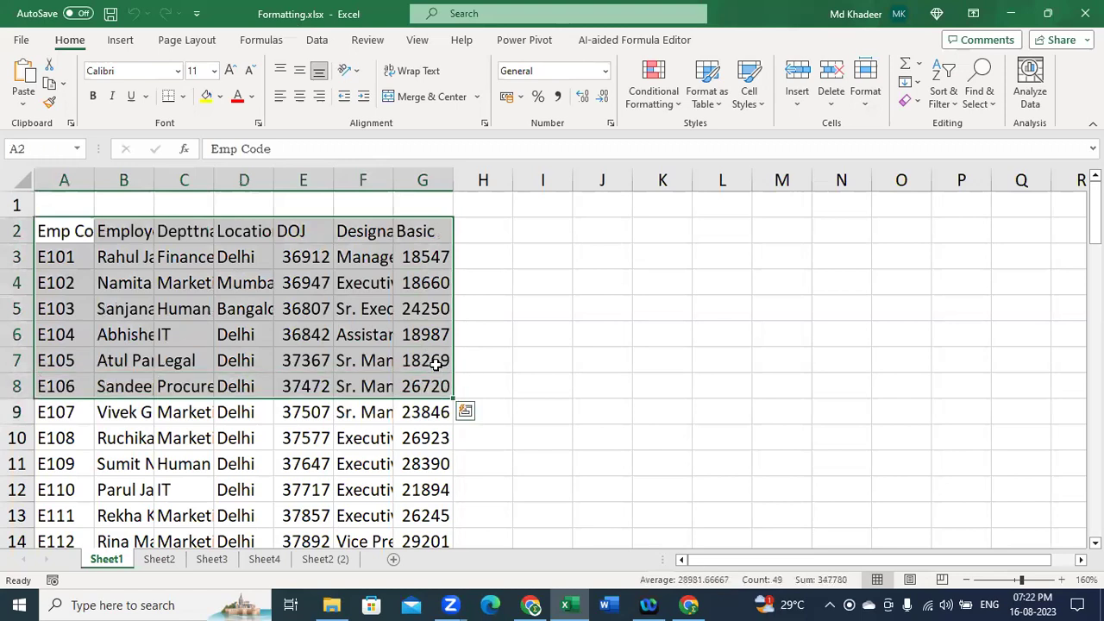
- Compare the formatted employee table on Sheet3 with the raw table on Sheet1, ending on Sheet1
{"action": "left_click", "coordinate": [217, 561]}
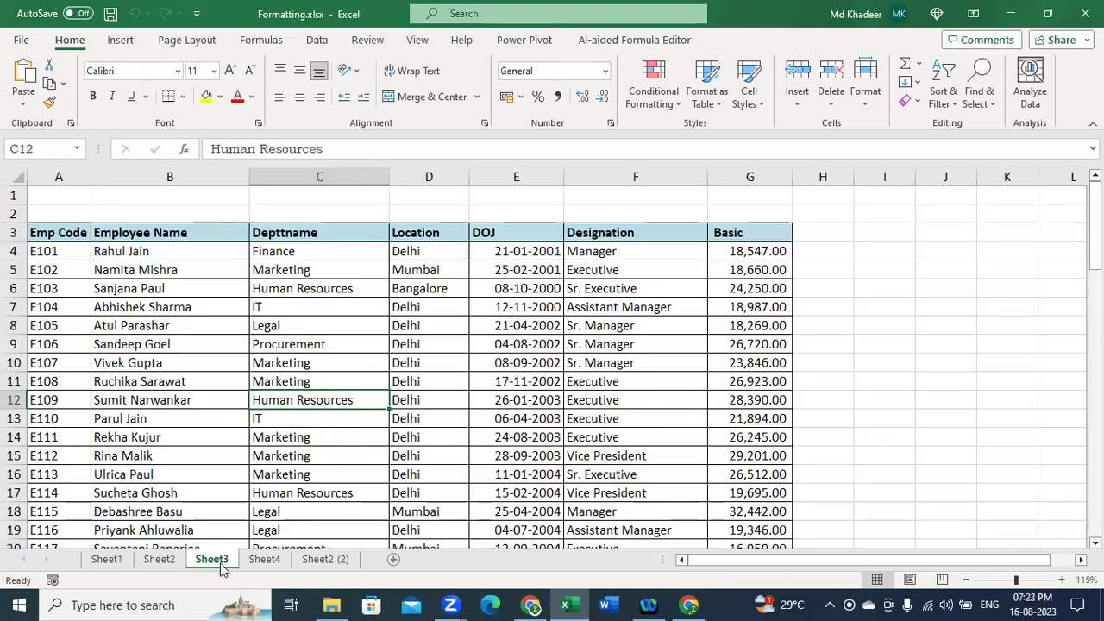
{"action": "left_click", "coordinate": [285, 360]}
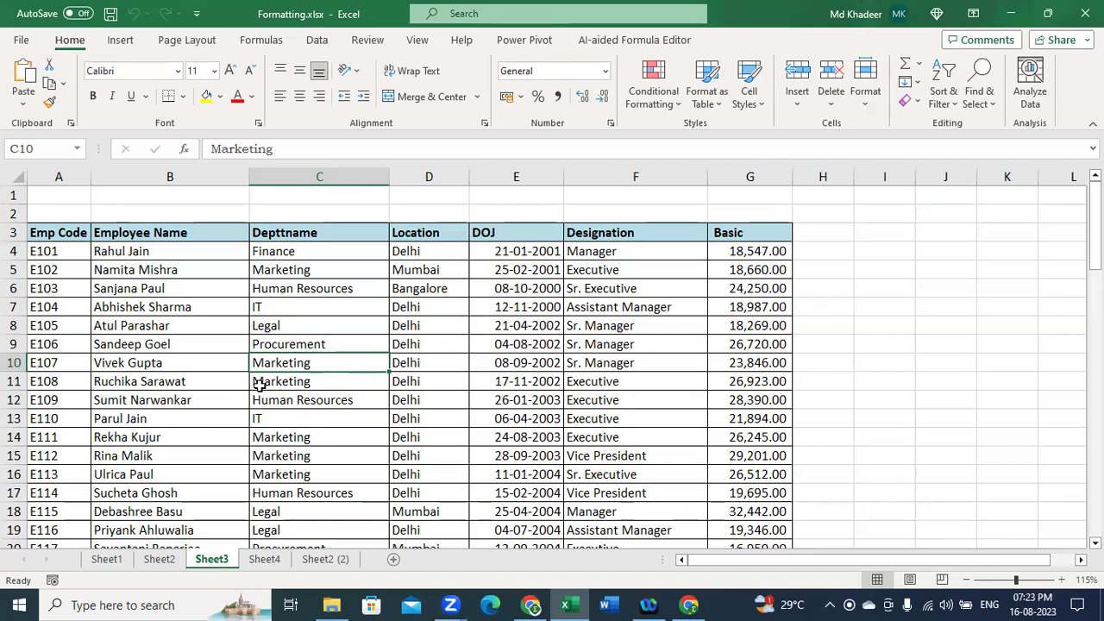
{"action": "left_click", "coordinate": [107, 560]}
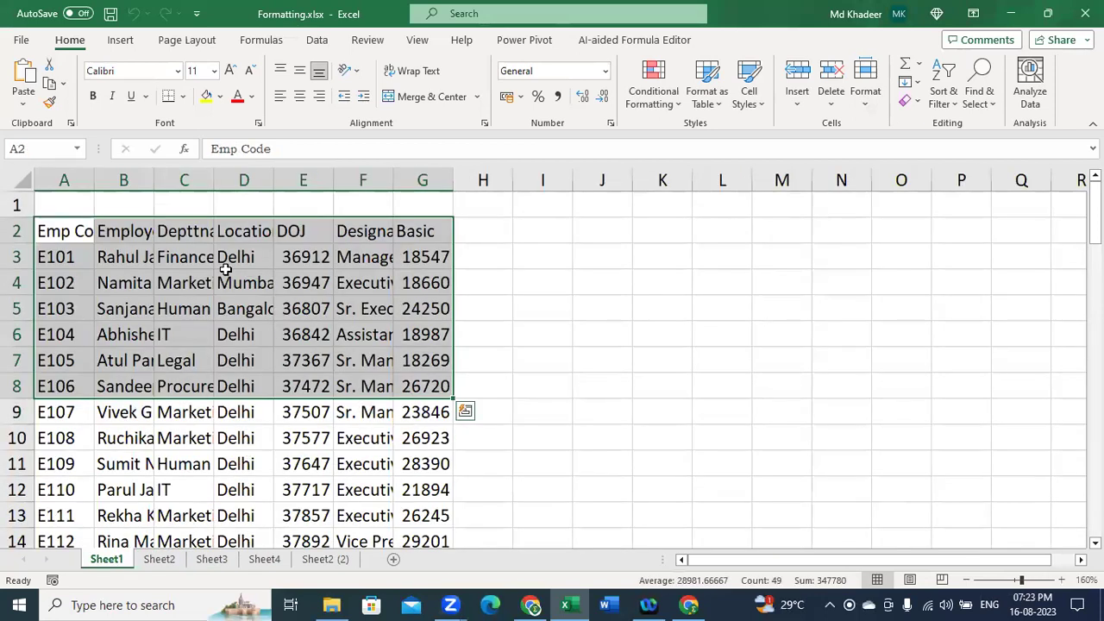
{"action": "left_click", "coordinate": [196, 256]}
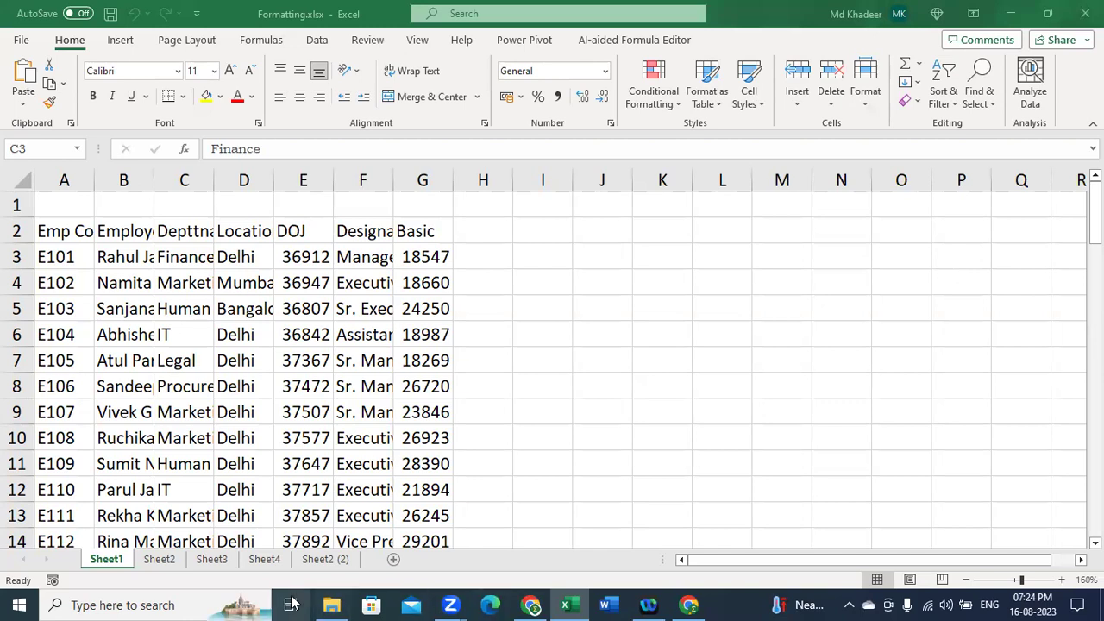
{"action": "left_click", "coordinate": [210, 558]}
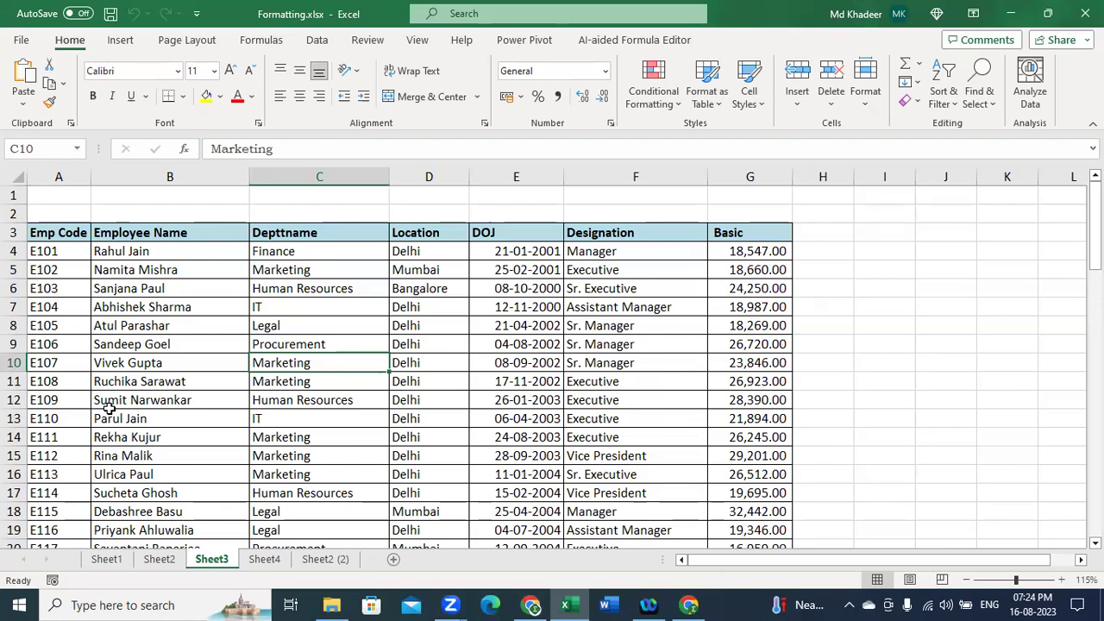
{"action": "left_click", "coordinate": [105, 561]}
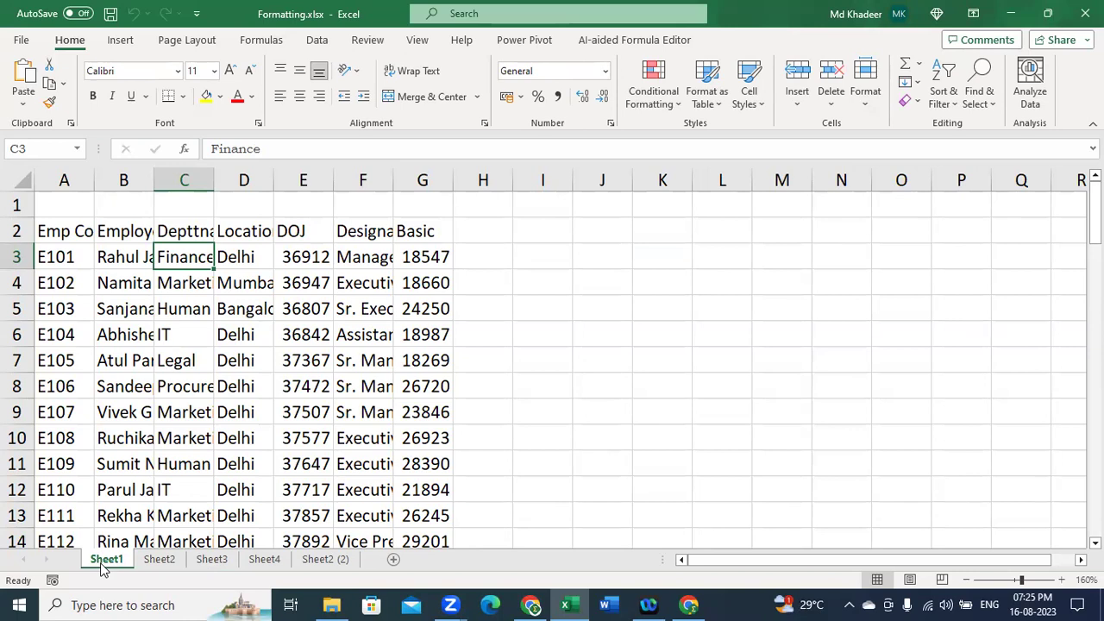
{"action": "left_click", "coordinate": [83, 231]}
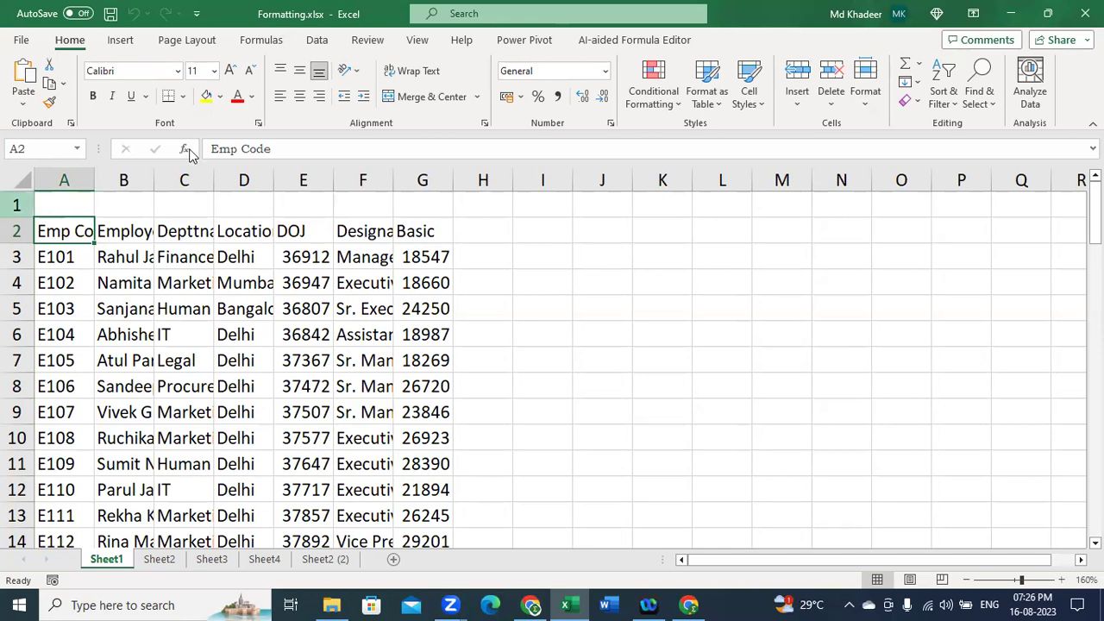
{"action": "left_click", "coordinate": [263, 337]}
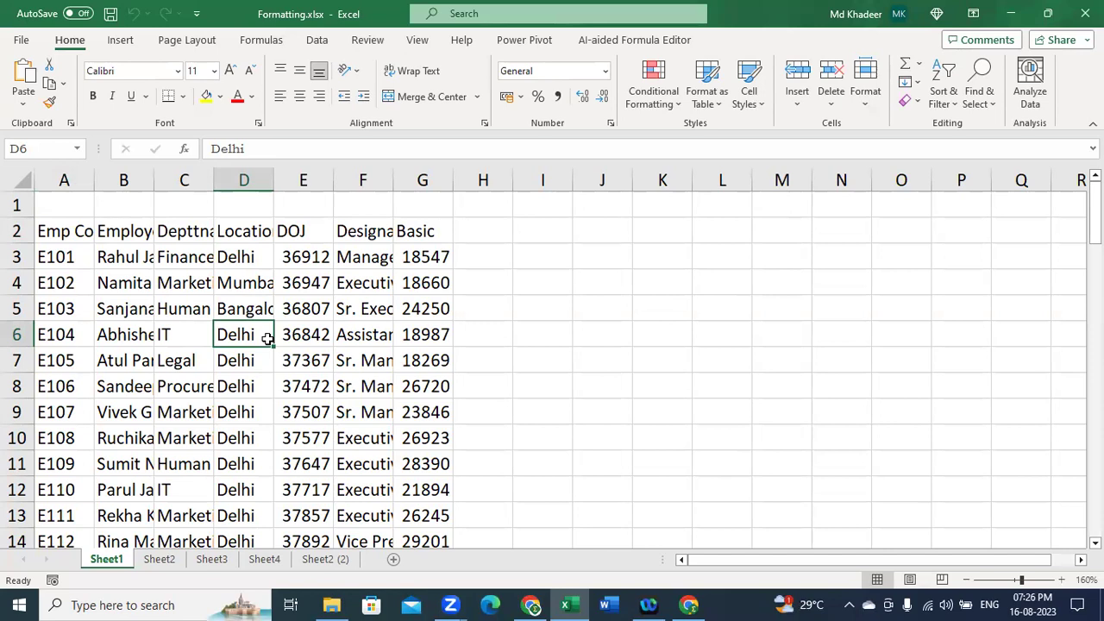
{"action": "left_click", "coordinate": [213, 561]}
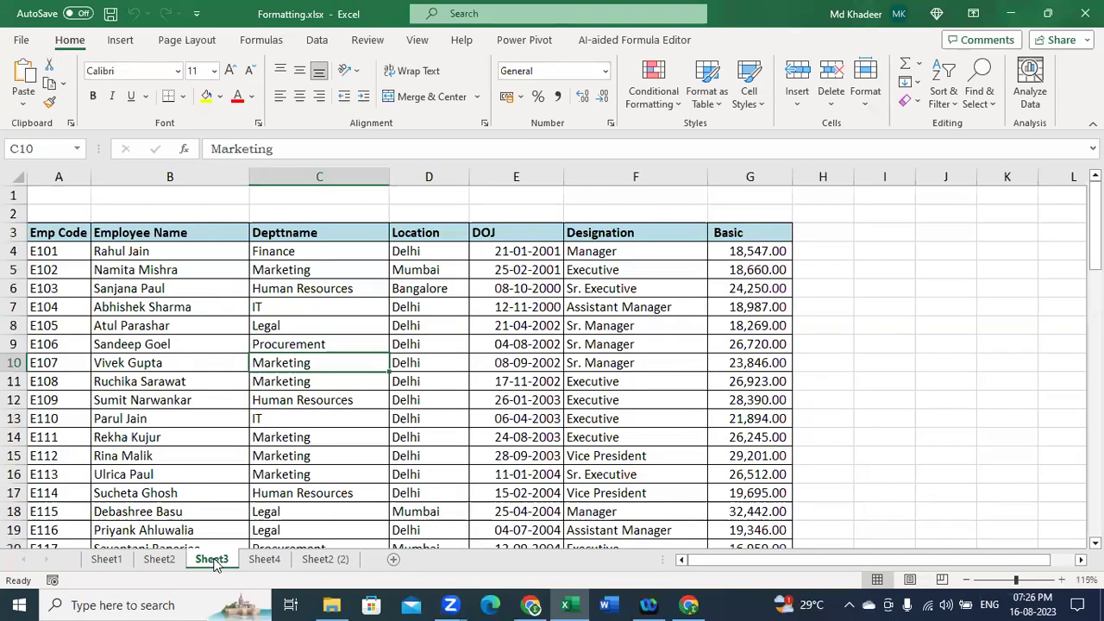
{"action": "left_click", "coordinate": [117, 565]}
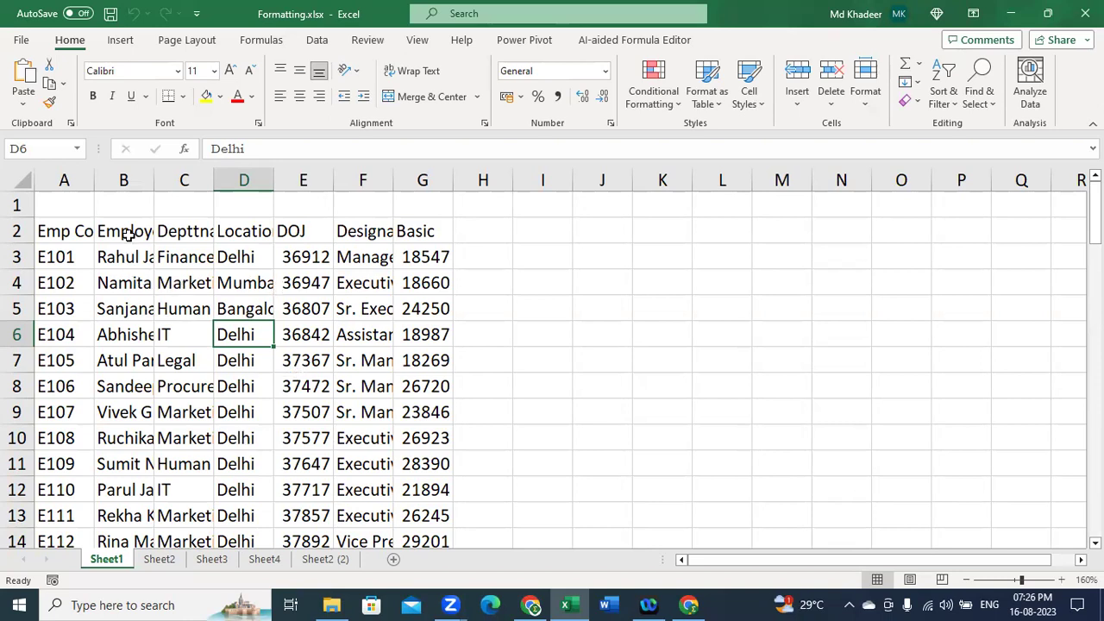
- Try resizing columns A and B individually on Sheet1, autofitting the Employee Name column and narrowing it again
{"action": "left_click_drag", "start_coordinate": [116, 221], "coordinate": [125, 328]}
{"action": "left_click_drag", "start_coordinate": [191, 222], "coordinate": [178, 309]}
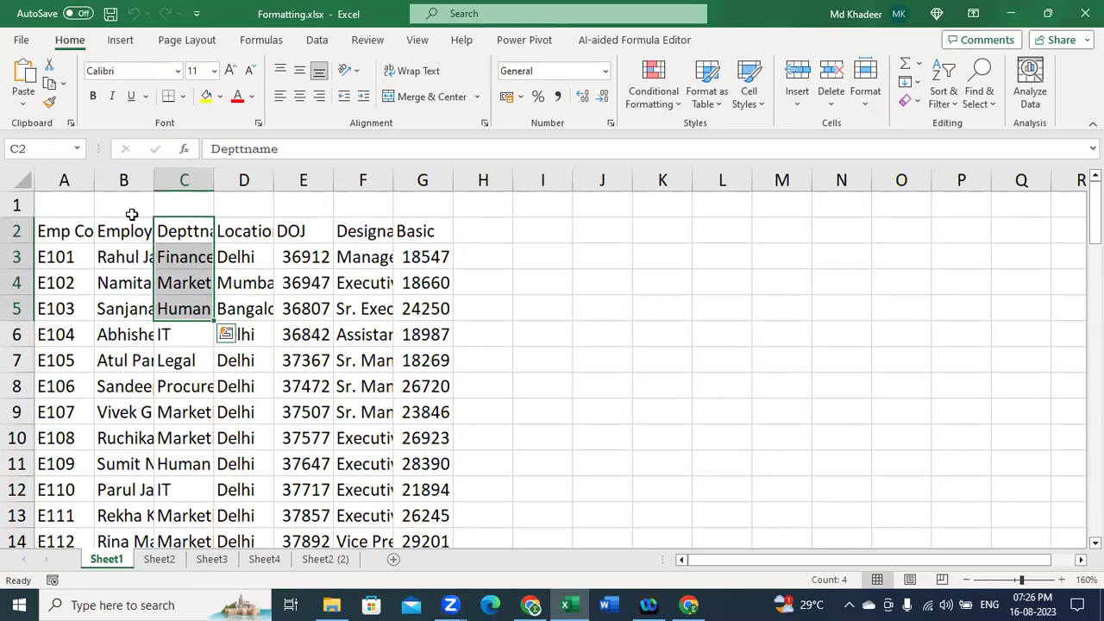
{"action": "left_click_drag", "start_coordinate": [93, 181], "coordinate": [190, 184]}
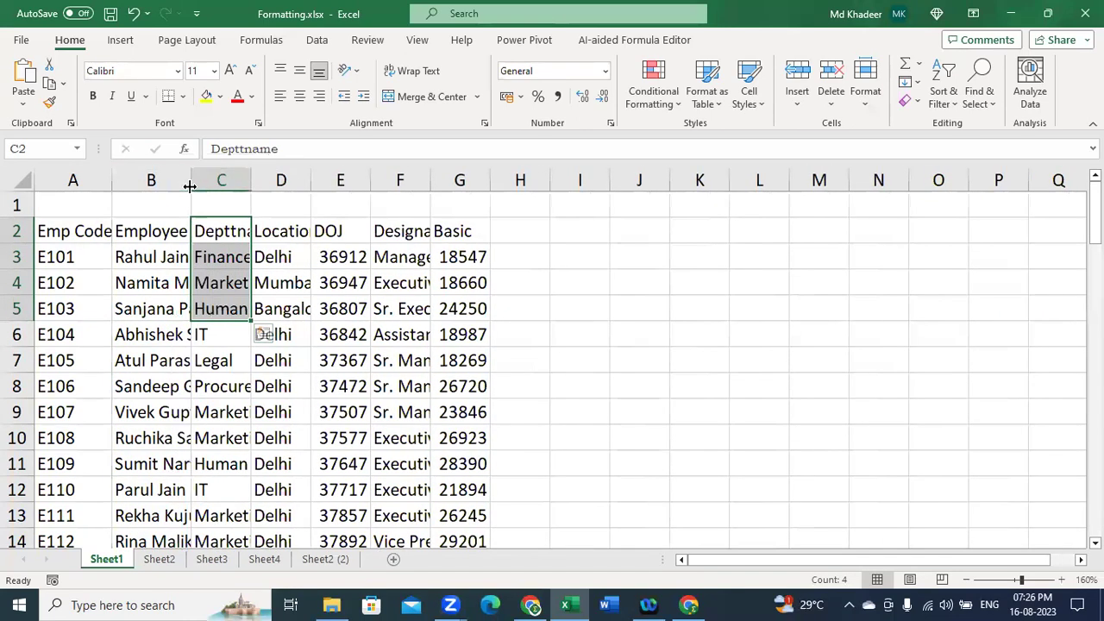
{"action": "double_click", "coordinate": [191, 179]}
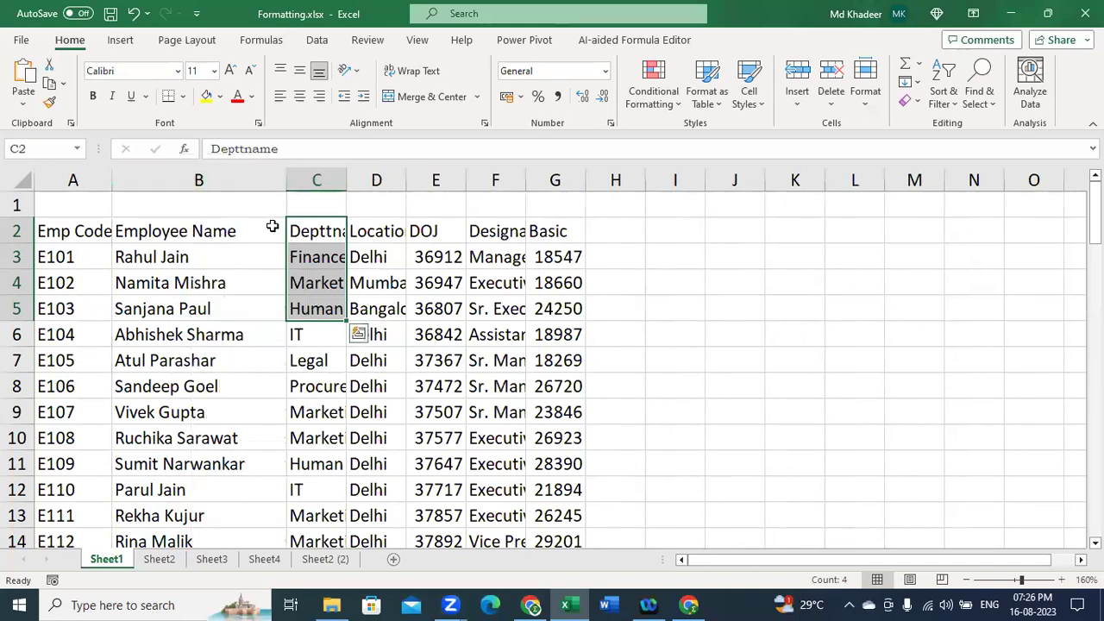
{"action": "left_click", "coordinate": [99, 229]}
{"action": "left_click_drag", "start_coordinate": [288, 179], "coordinate": [185, 181]}
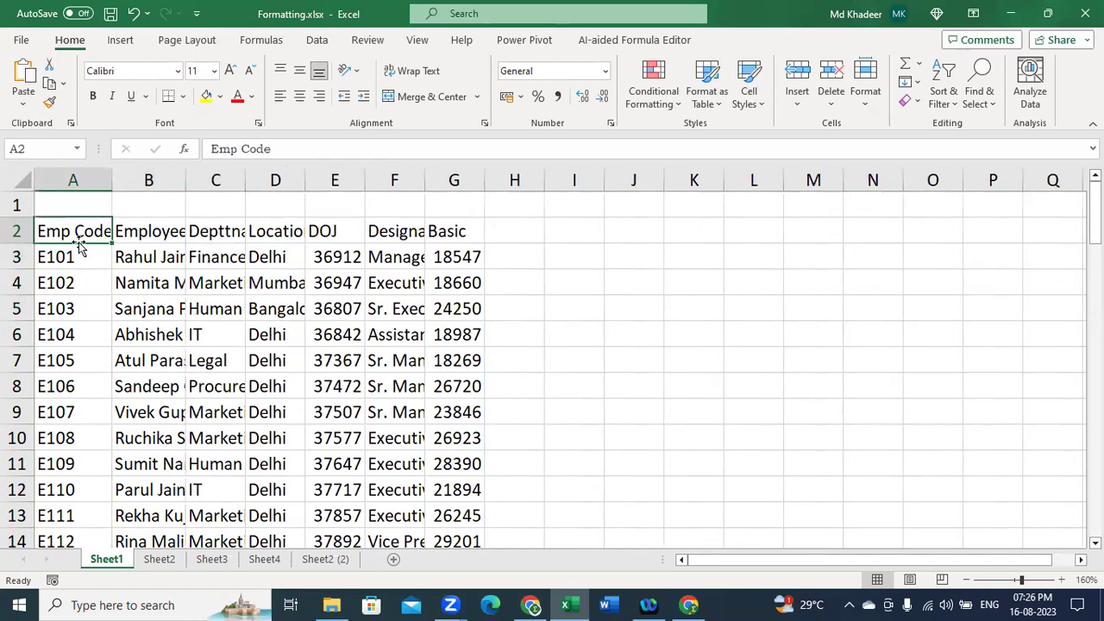
- AutoFit all column widths on Sheet1 to their contents at once and select the Emp Code header in A2
{"action": "left_click", "coordinate": [445, 231]}
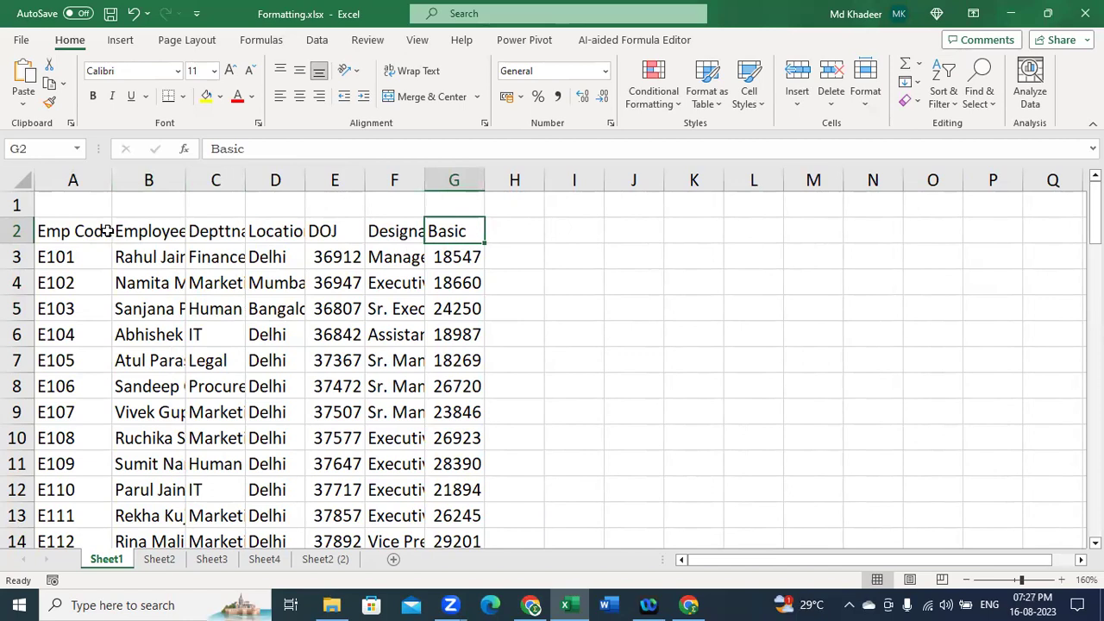
{"action": "left_click_drag", "start_coordinate": [86, 231], "coordinate": [731, 259]}
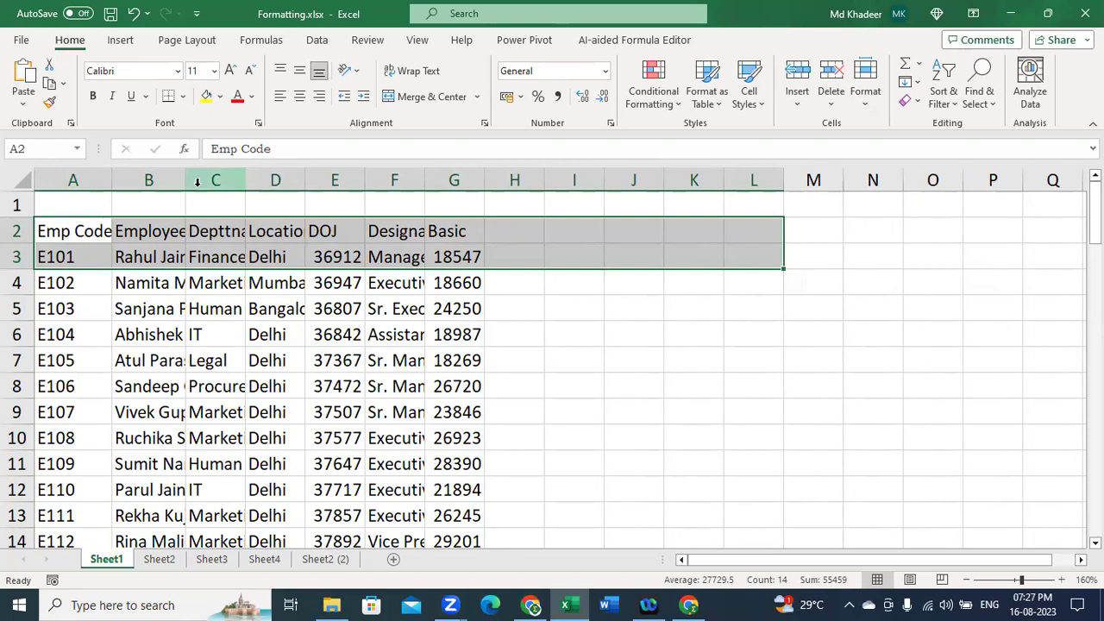
{"action": "left_click", "coordinate": [204, 231]}
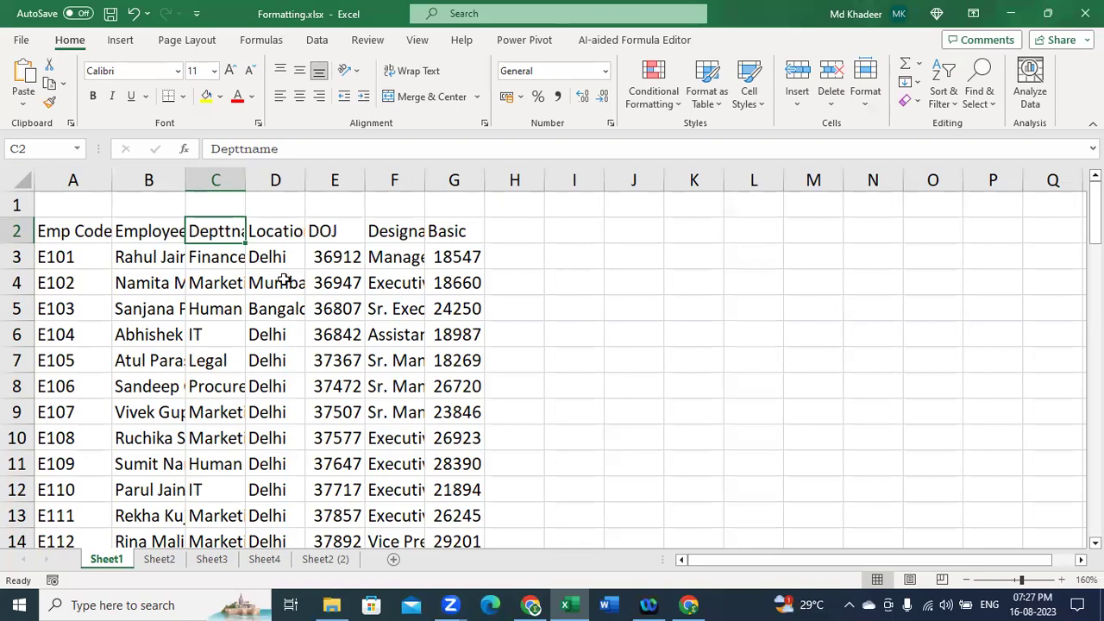
{"action": "left_click", "coordinate": [151, 282]}
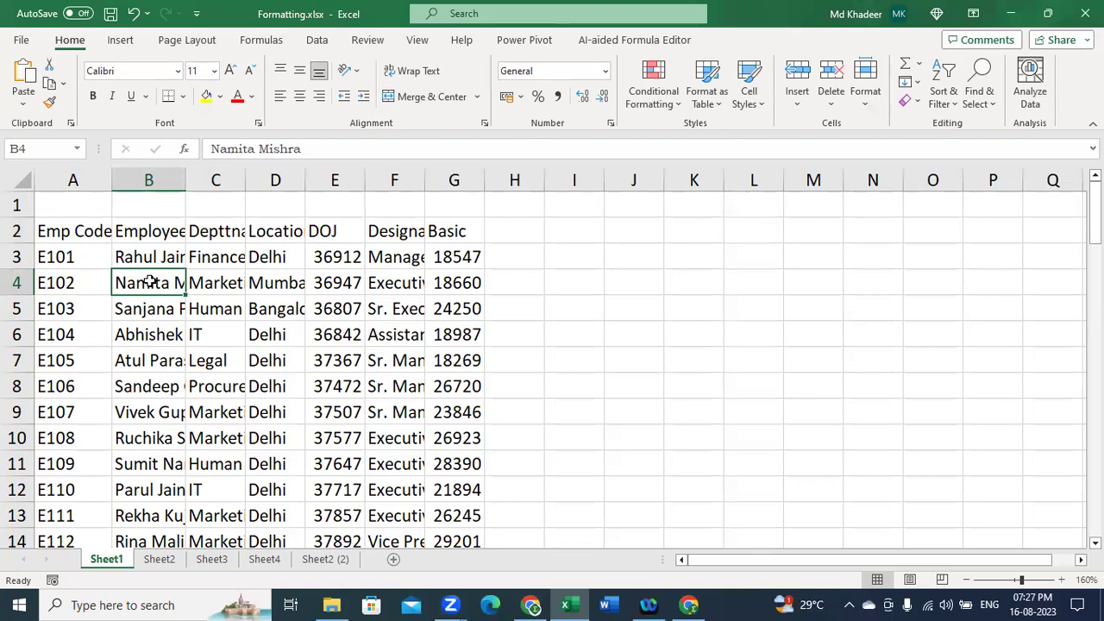
{"action": "left_click", "coordinate": [23, 181]}
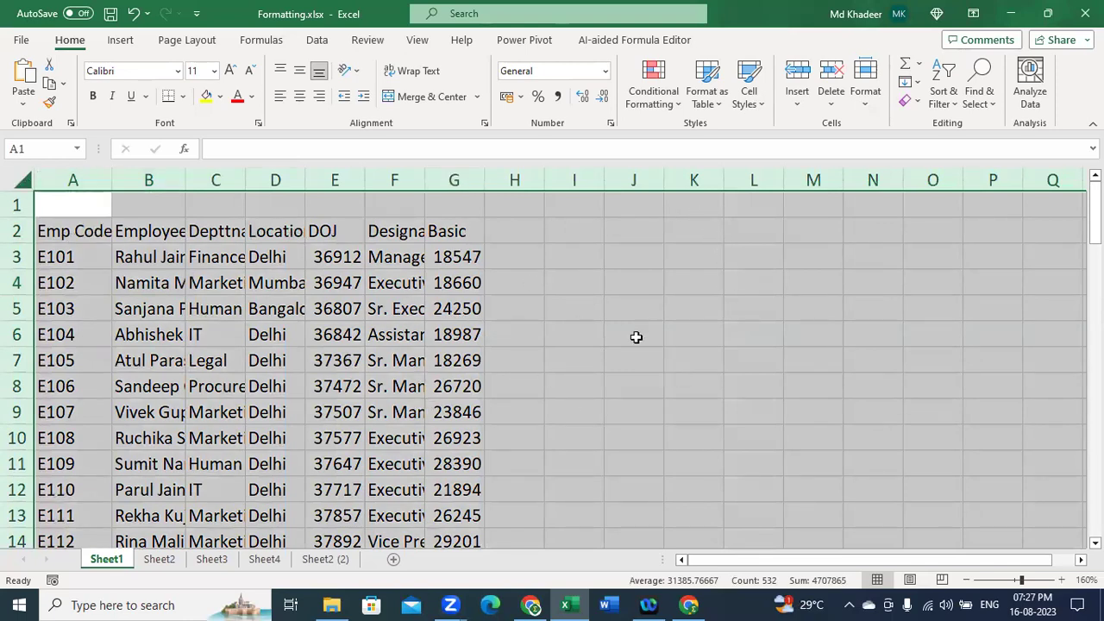
{"action": "double_click", "coordinate": [246, 182]}
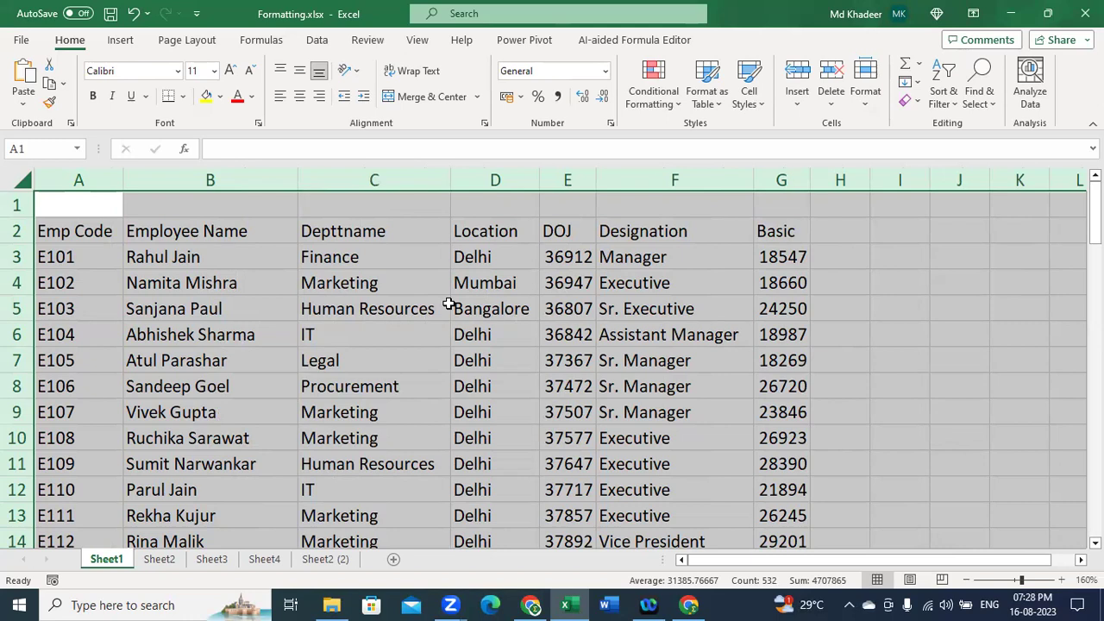
{"action": "left_click", "coordinate": [398, 326]}
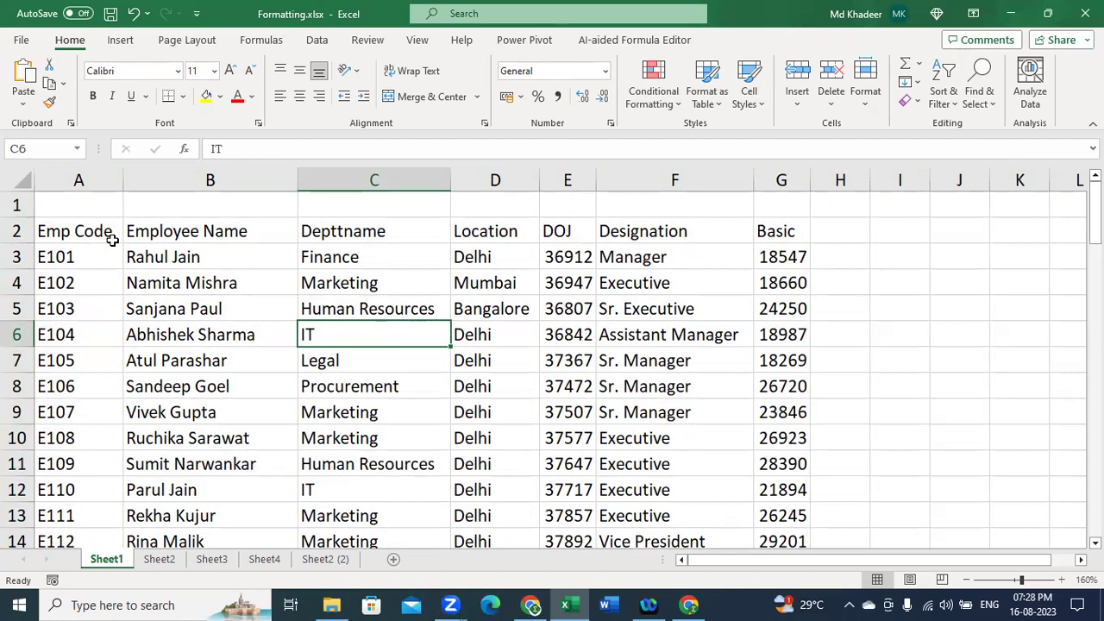
{"action": "left_click", "coordinate": [67, 233]}
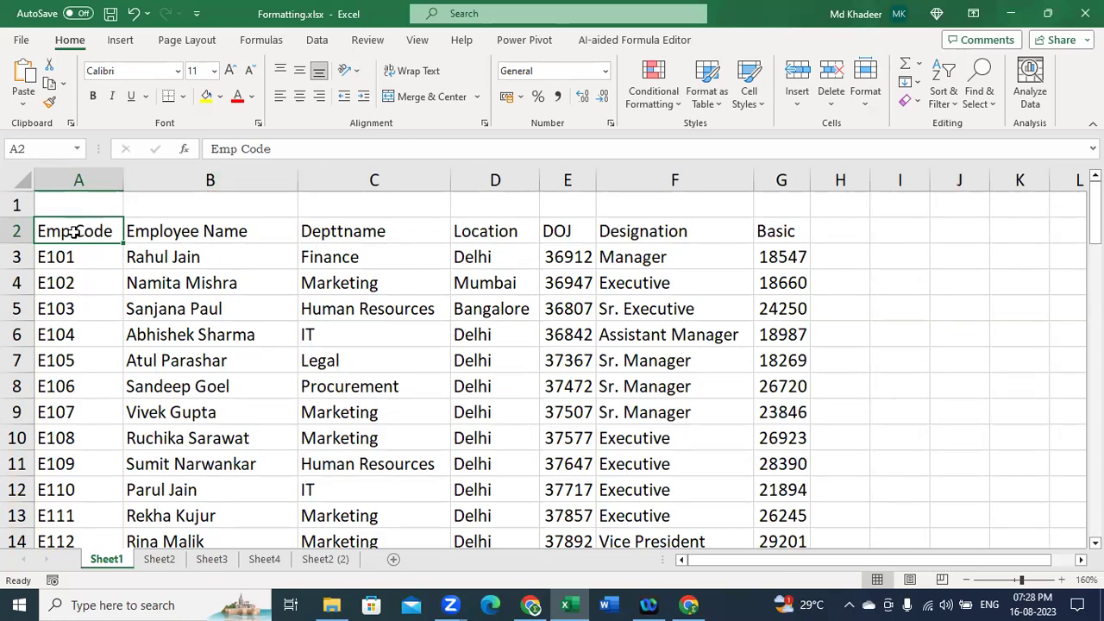
- Format the header row A2:G2 in bold, italic and underline, undoing and reapplying the bold once along the way
{"action": "mouse_move", "coordinate": [82, 231]}
{"action": "left_mouse_down"}
{"action": "mouse_move", "coordinate": [708, 230]}
{"action": "mouse_move", "coordinate": [86, 226]}
{"action": "left_mouse_up"}
{"action": "key", "text": "ctrl+shift+Right"}
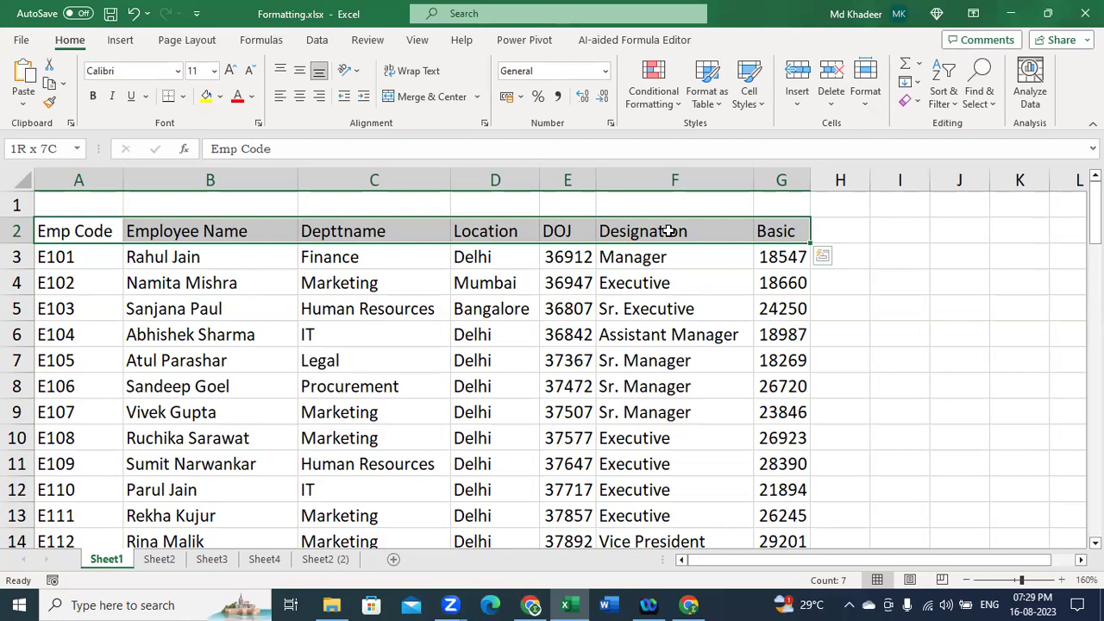
{"action": "key", "text": "ctrl+b"}
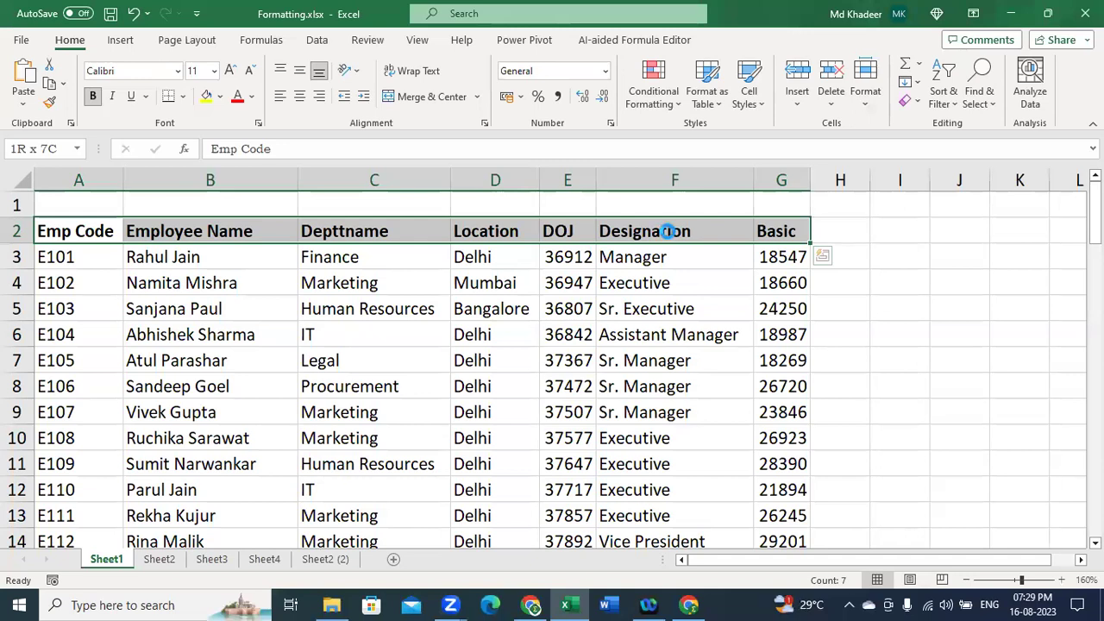
{"action": "key", "text": "ctrl+z"}
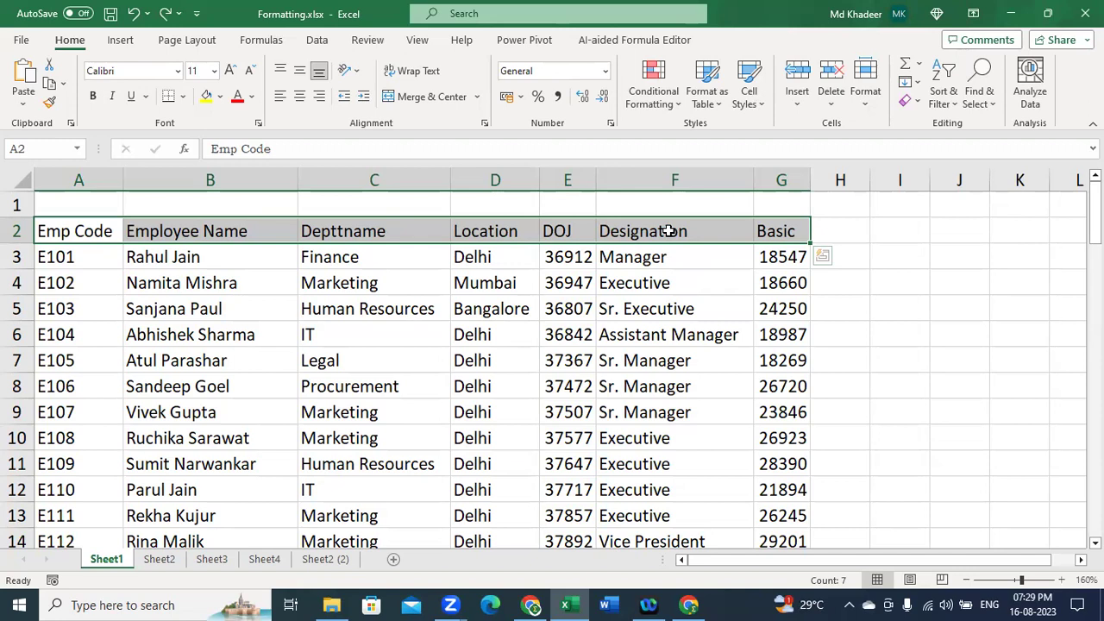
{"action": "key", "text": "ctrl+b"}
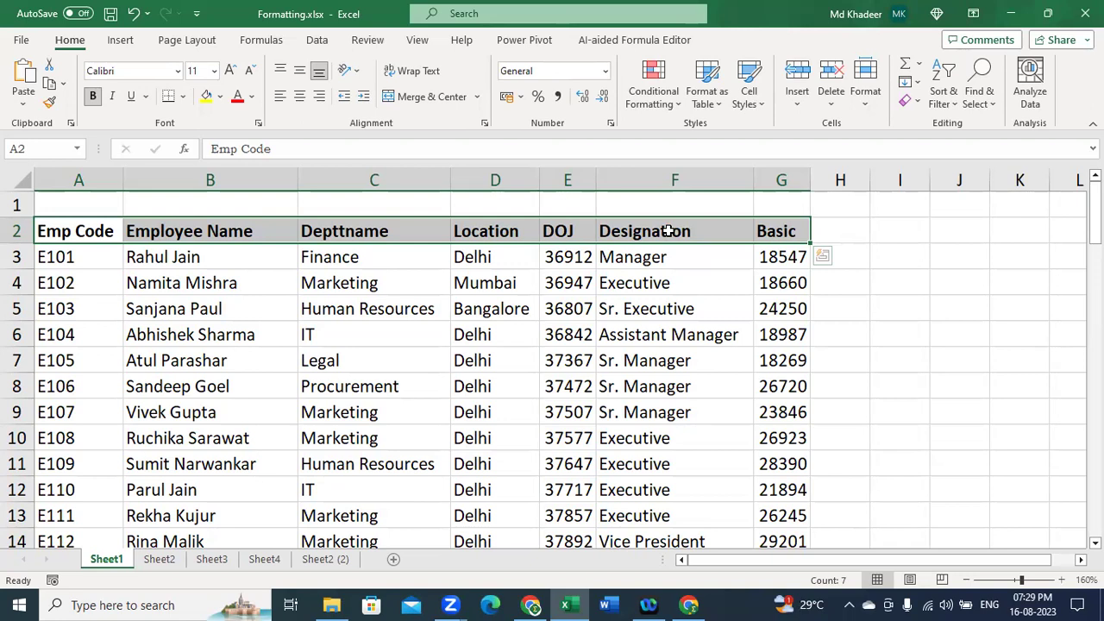
{"action": "key", "text": "ctrl+i"}
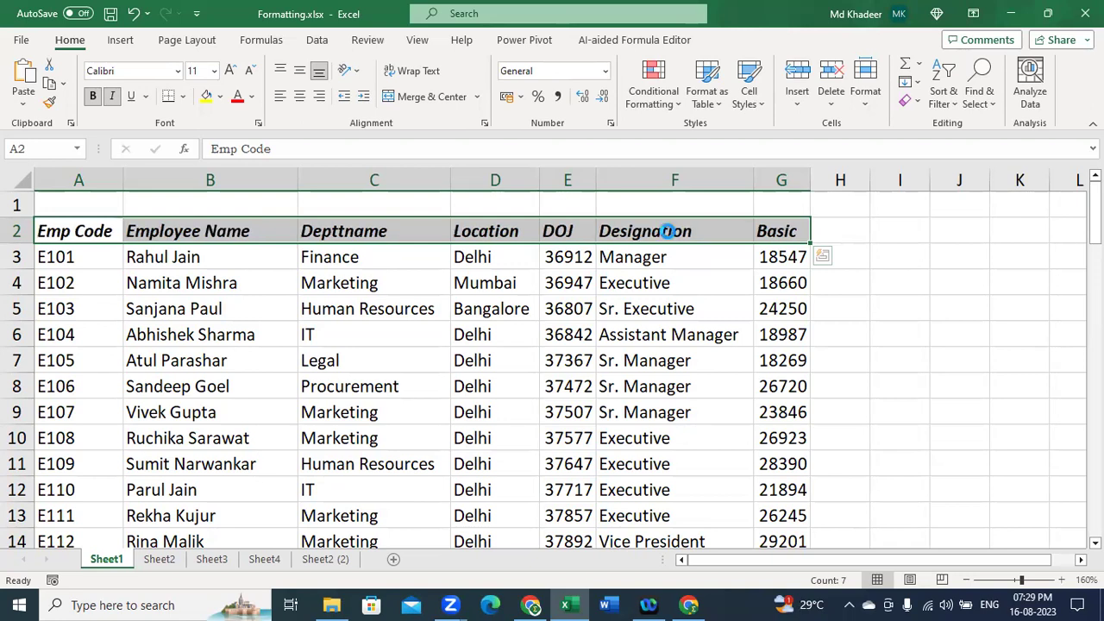
{"action": "key", "text": "ctrl+u"}
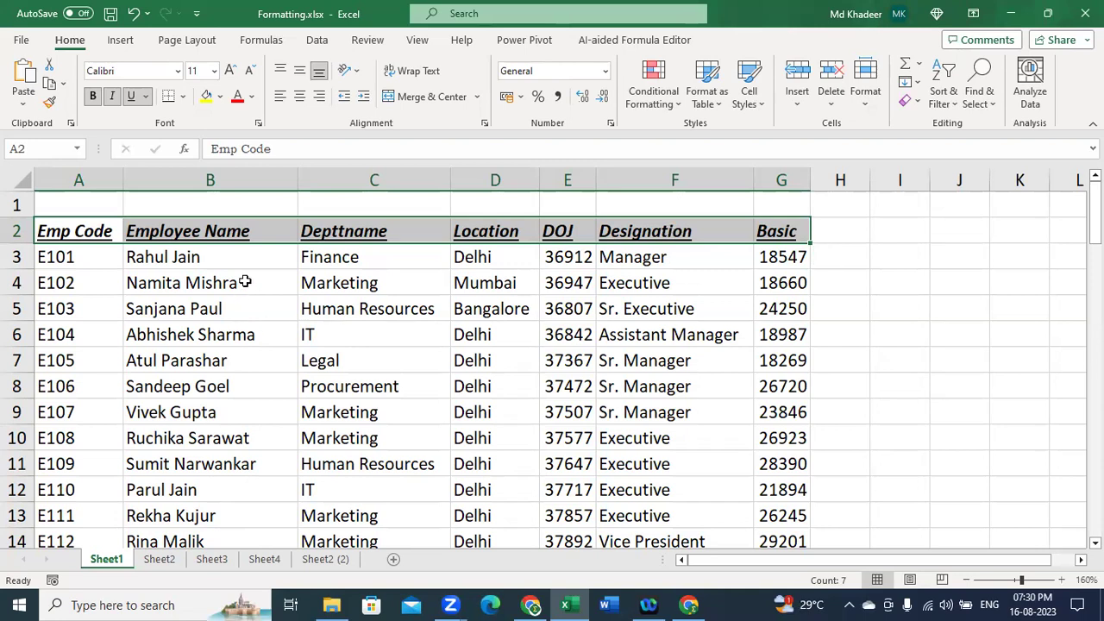
- Apply strikethrough to the employee names in B5, B7 and B9:B11
{"action": "left_click_drag", "start_coordinate": [225, 257], "coordinate": [230, 510]}
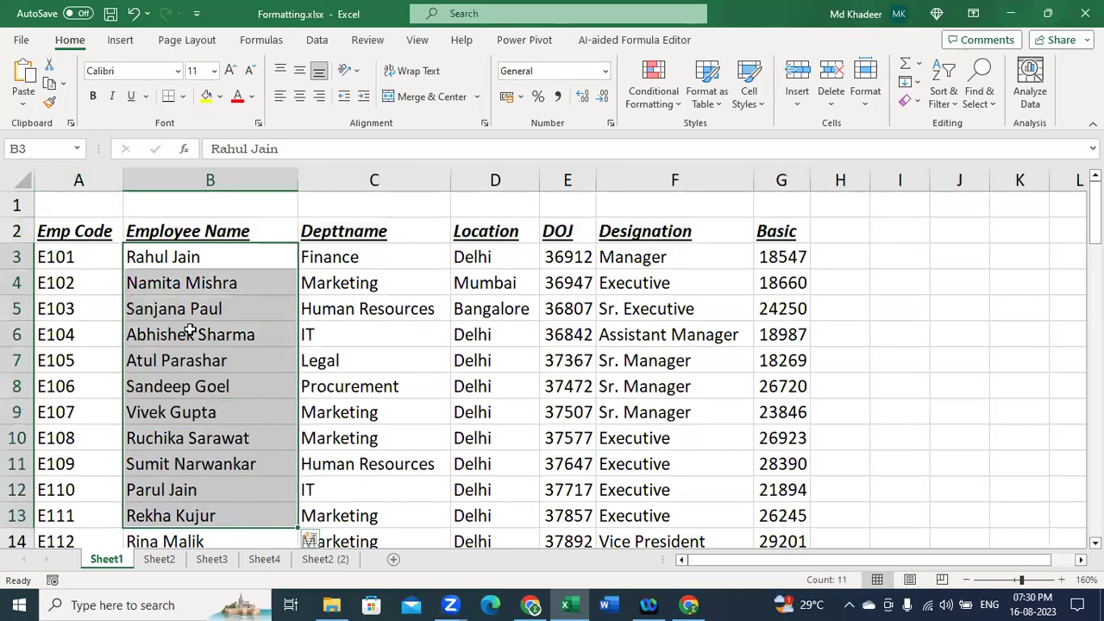
{"action": "left_click_drag", "start_coordinate": [214, 252], "coordinate": [235, 536]}
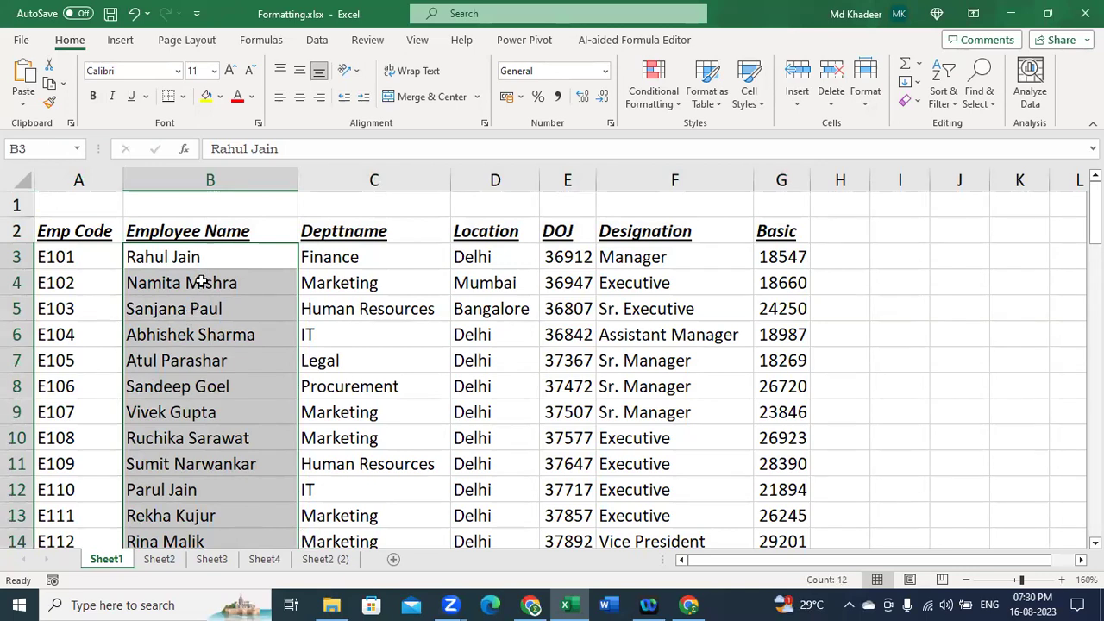
{"action": "left_click_drag", "start_coordinate": [1093, 212], "coordinate": [1094, 212]}
{"action": "left_click_drag", "start_coordinate": [165, 243], "coordinate": [178, 535]}
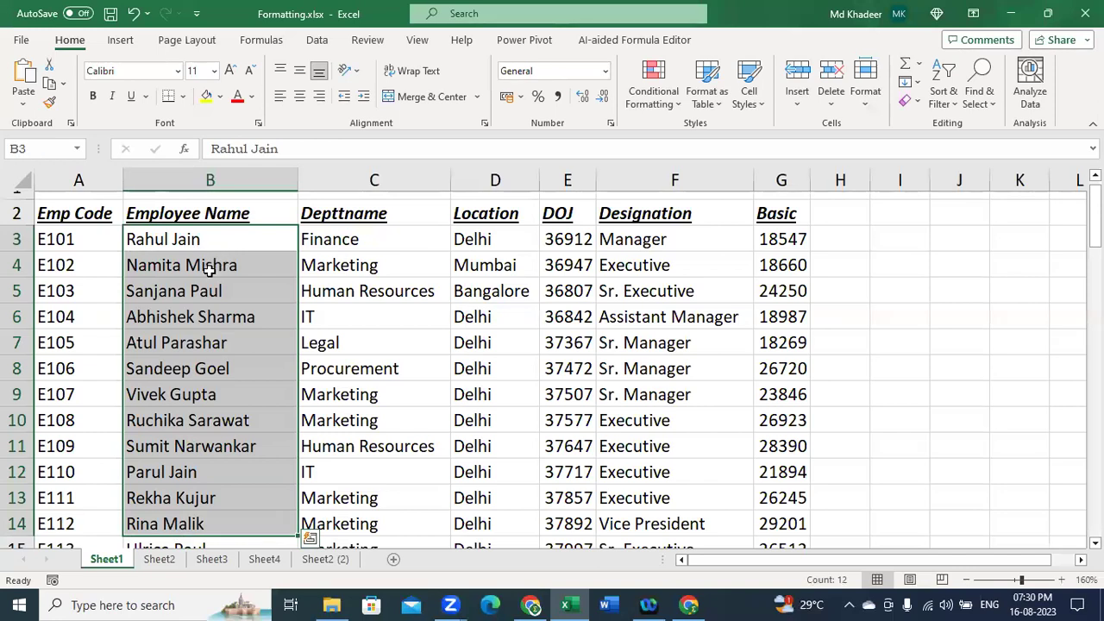
{"action": "left_click_drag", "start_coordinate": [190, 288], "coordinate": [290, 302]}
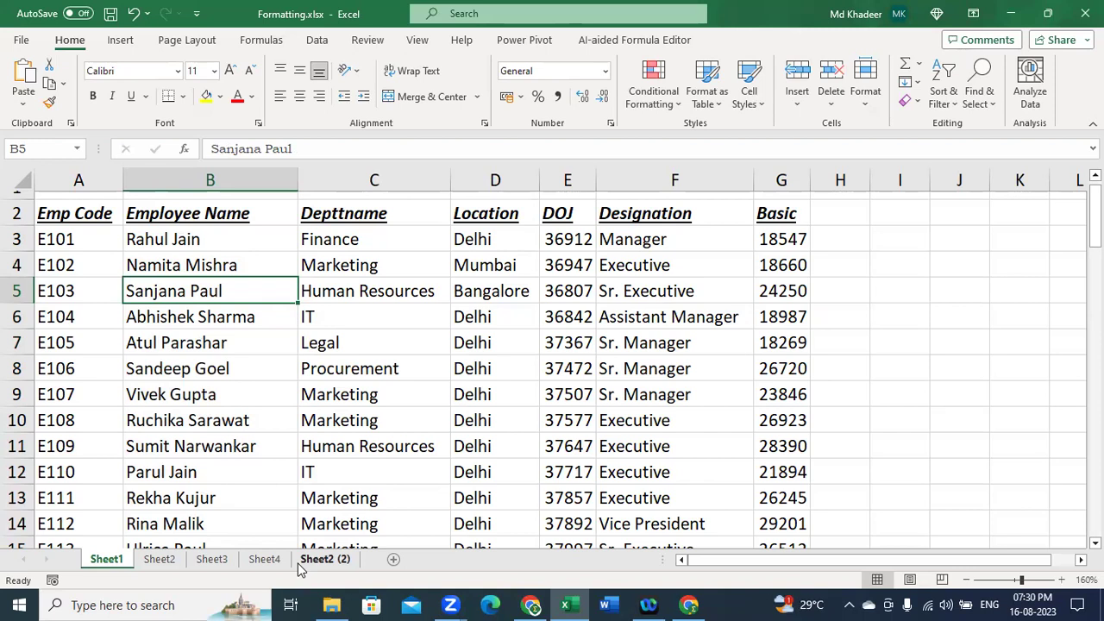
{"action": "key", "text": "ctrl+5"}
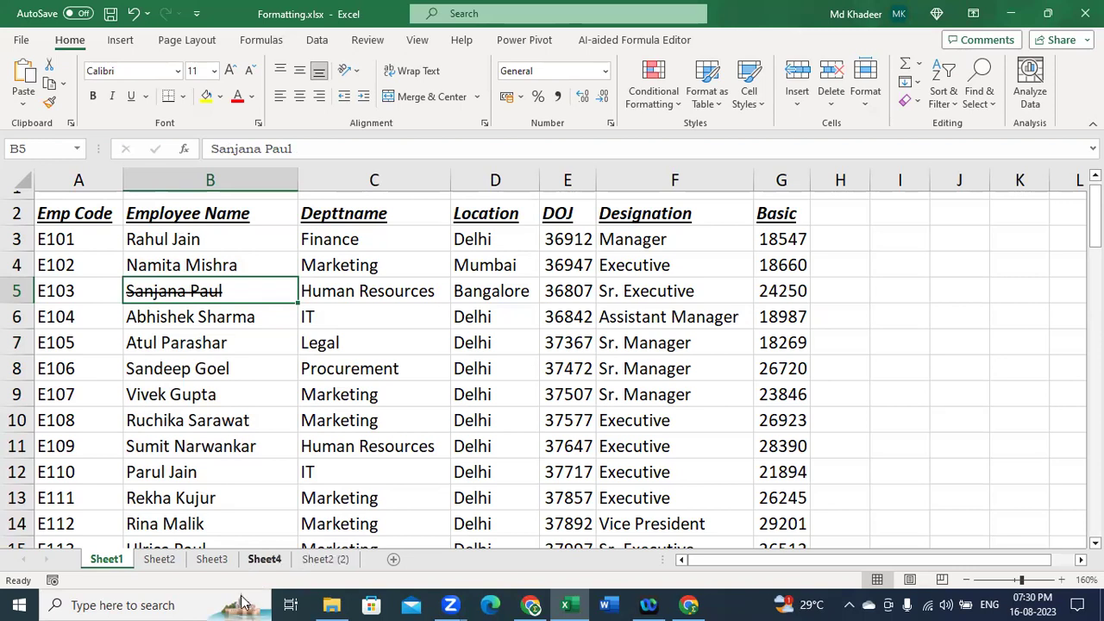
{"action": "left_click", "coordinate": [221, 345]}
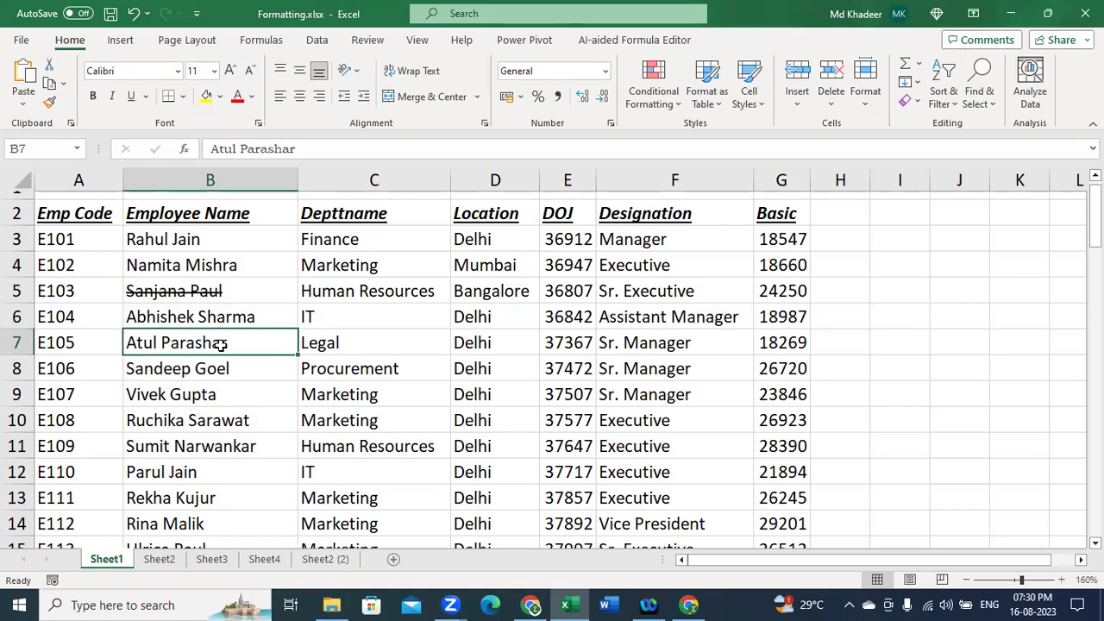
{"action": "key", "text": "ctrl+5"}
{"action": "left_click_drag", "start_coordinate": [218, 391], "coordinate": [209, 443]}
{"action": "key", "text": "ctrl+5"}
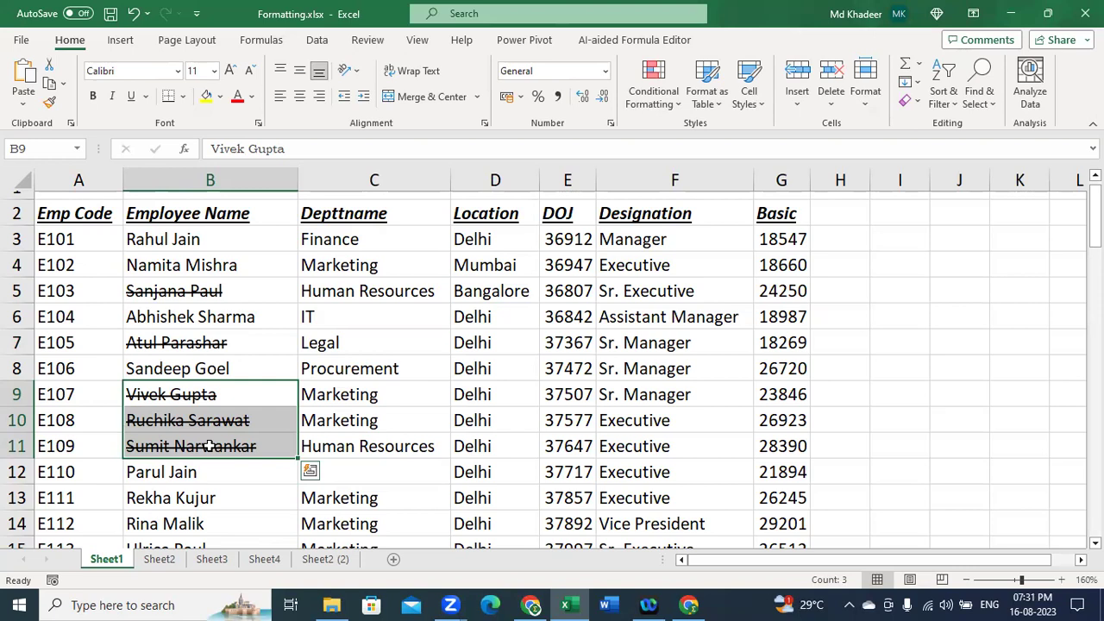
{"action": "left_click", "coordinate": [210, 446]}
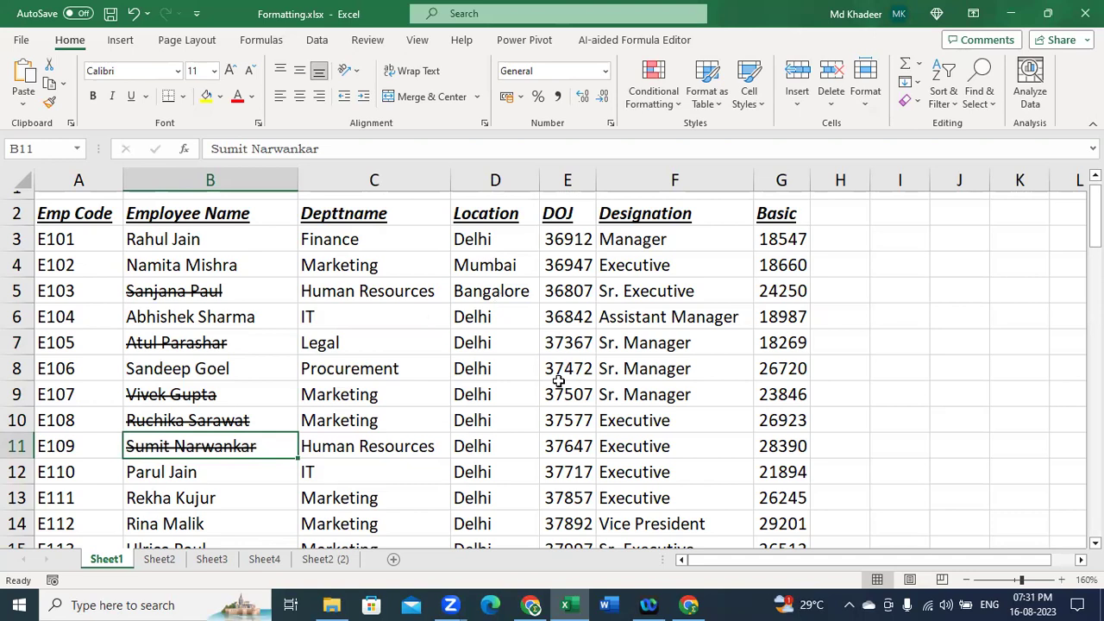
{"action": "left_click", "coordinate": [403, 328]}
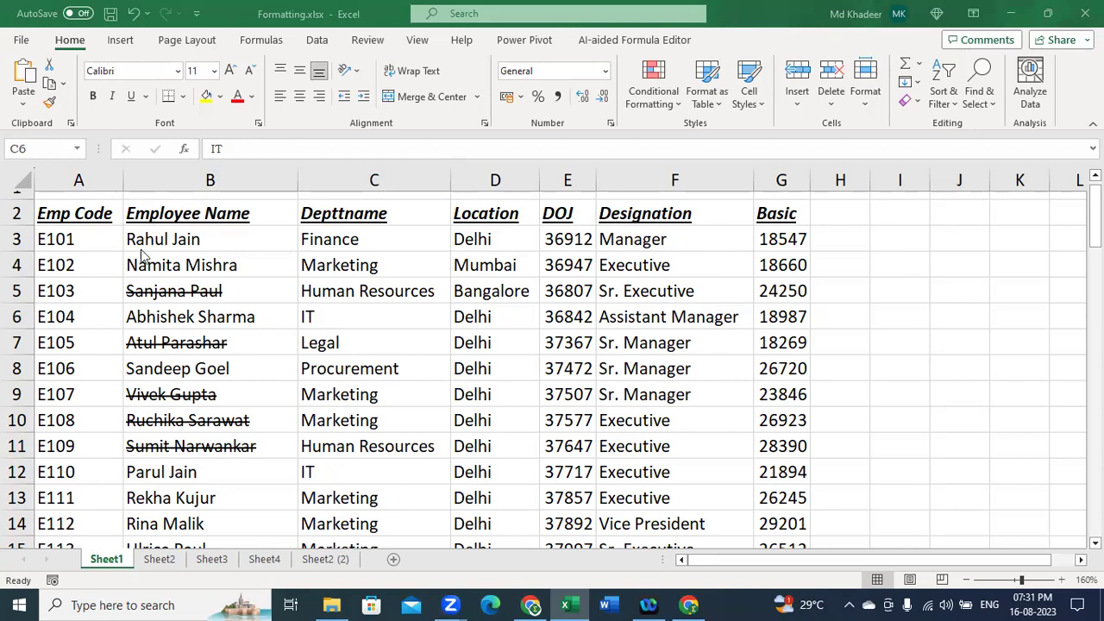
- Narrow column A to fit the employee codes and wrap the text of the Emp Code header in A2
{"action": "left_click", "coordinate": [83, 243]}
{"action": "left_click_drag", "start_coordinate": [83, 244], "coordinate": [74, 394]}
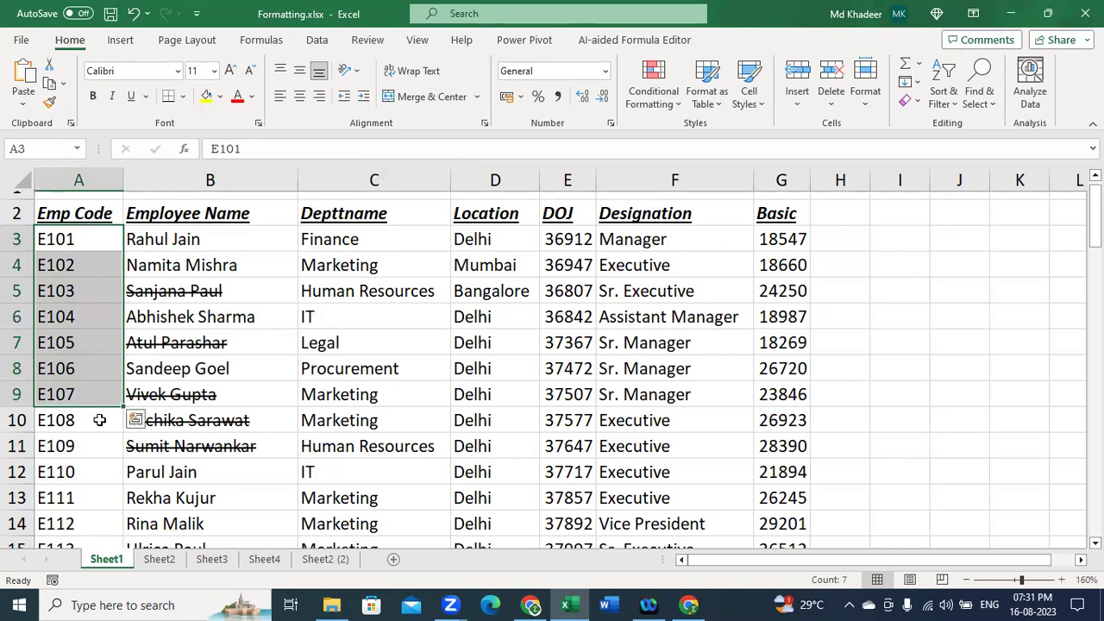
{"action": "left_click", "coordinate": [97, 257]}
{"action": "left_click_drag", "start_coordinate": [122, 181], "coordinate": [86, 190]}
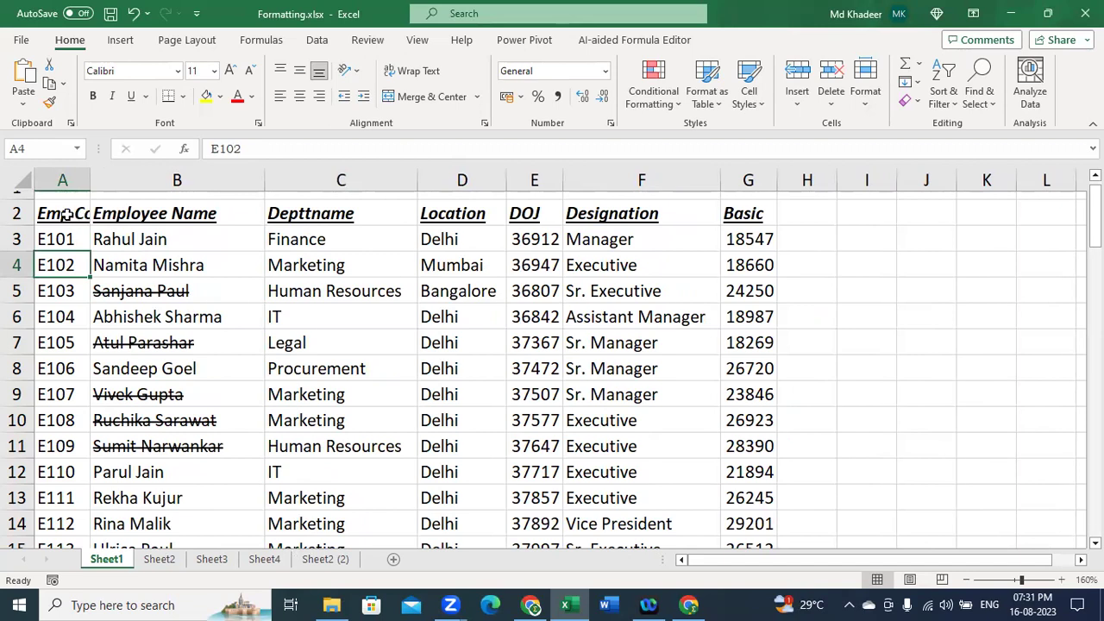
{"action": "left_click", "coordinate": [66, 215]}
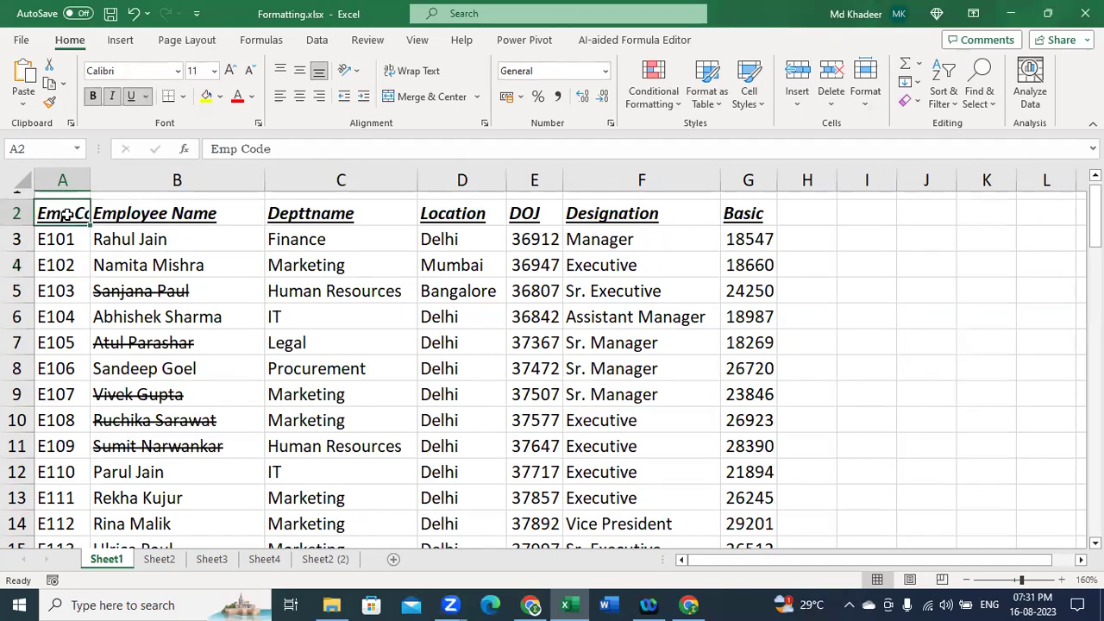
{"action": "left_click", "coordinate": [415, 72]}
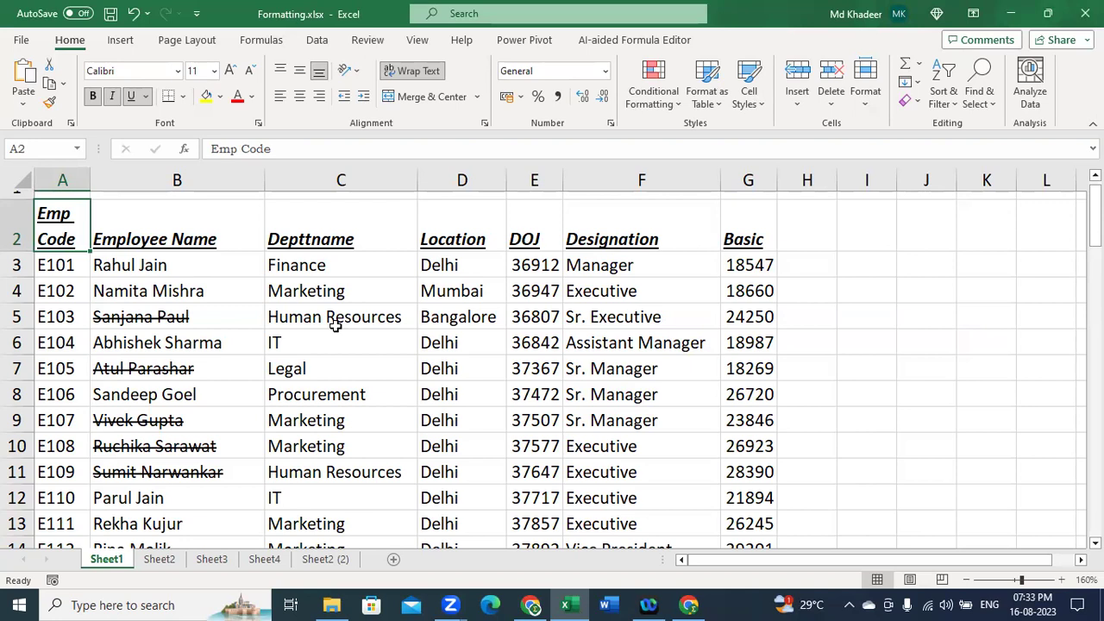
- Give the header row A2:G2 a yellow fill and a red font color
{"action": "left_click", "coordinate": [36, 231]}
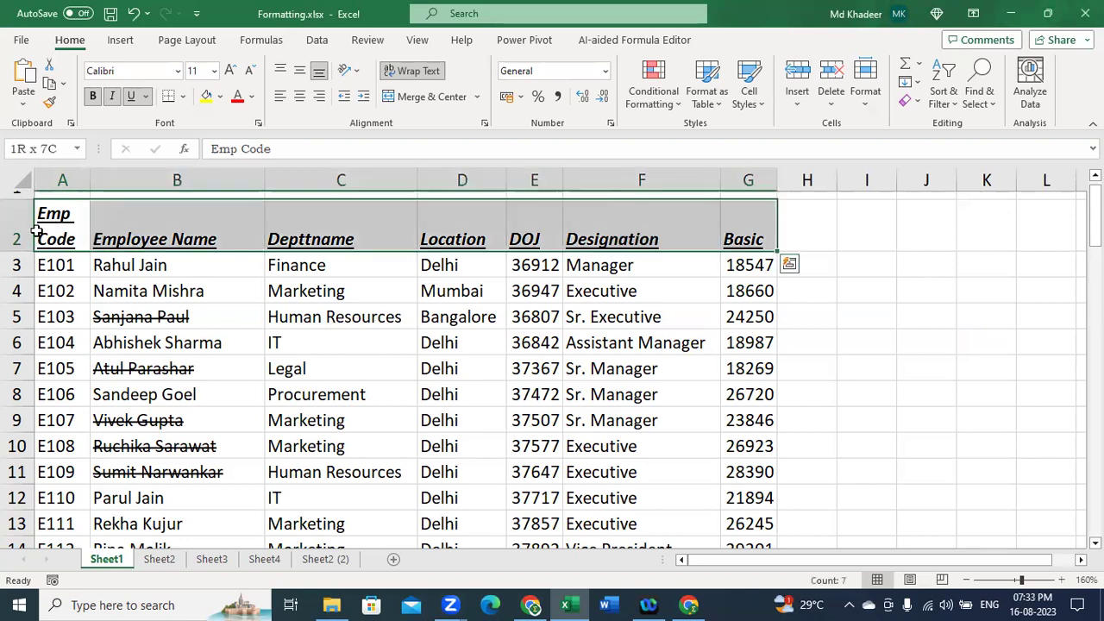
{"action": "left_click", "coordinate": [208, 97]}
{"action": "left_click", "coordinate": [238, 97]}
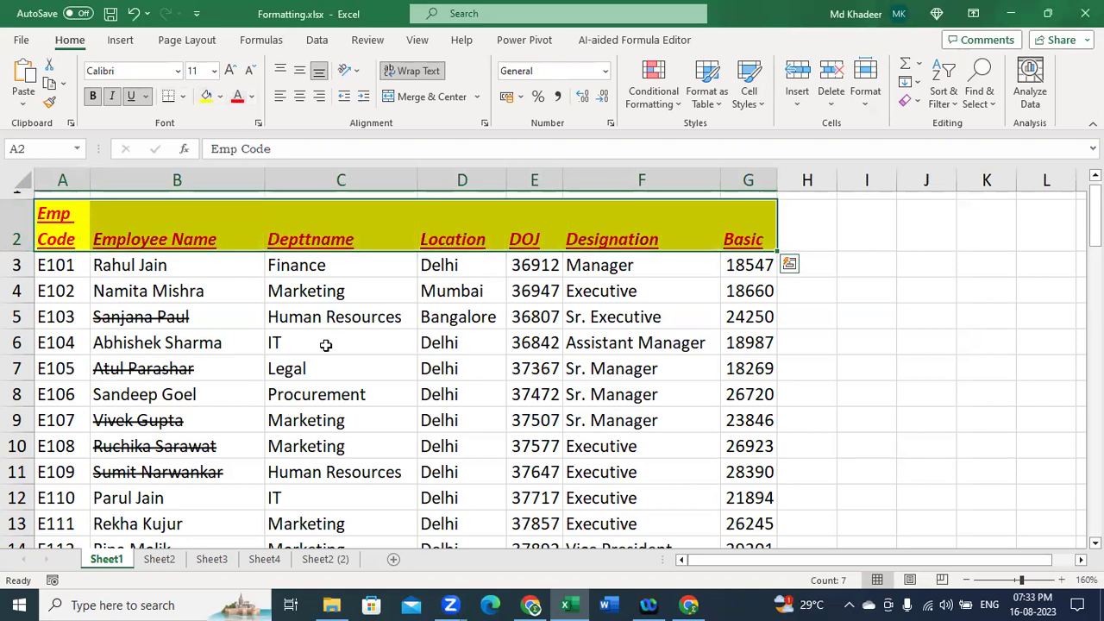
{"action": "left_click", "coordinate": [336, 347]}
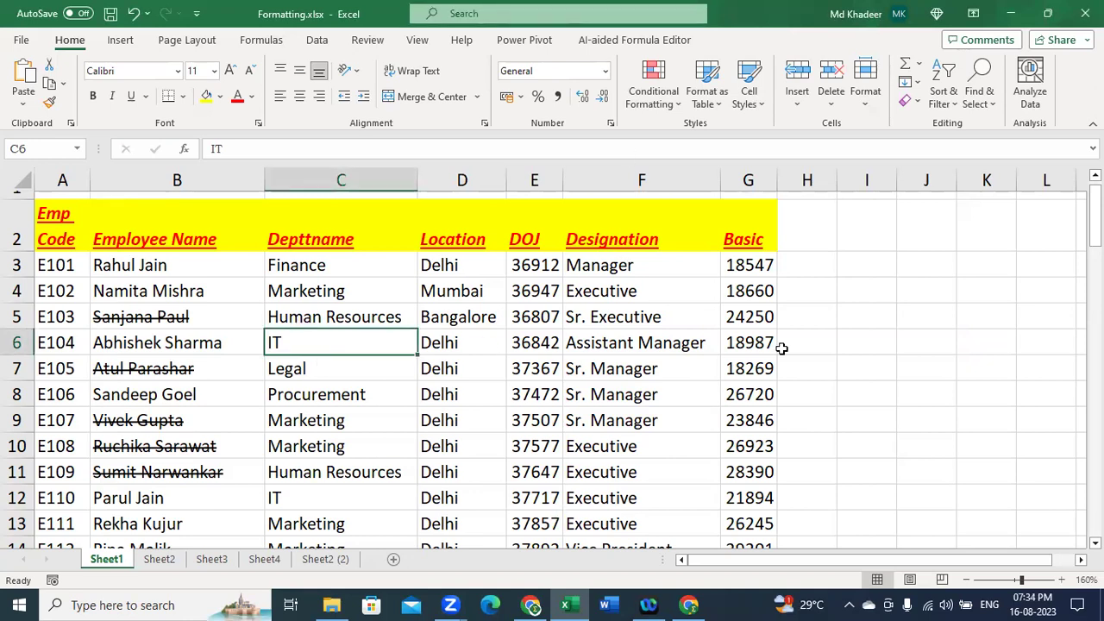
- Compare selecting all from a cell inside the employee table with selecting all from the empty cell I5
{"action": "left_click", "coordinate": [310, 393]}
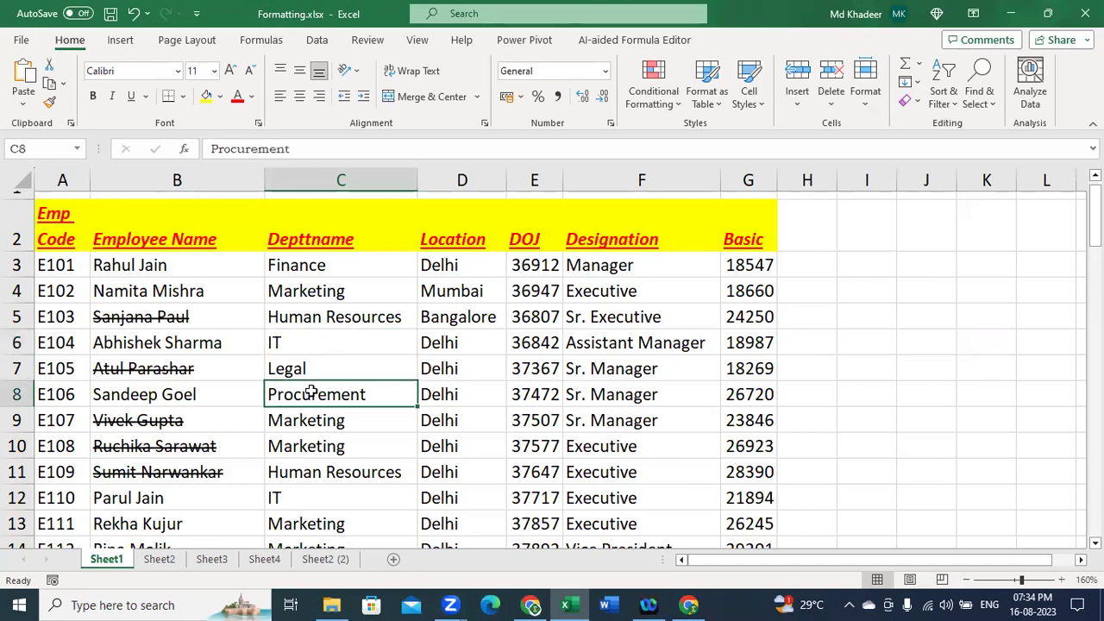
{"action": "scroll", "coordinate": [311, 393], "scroll_direction": "down", "scroll_amount": 3}
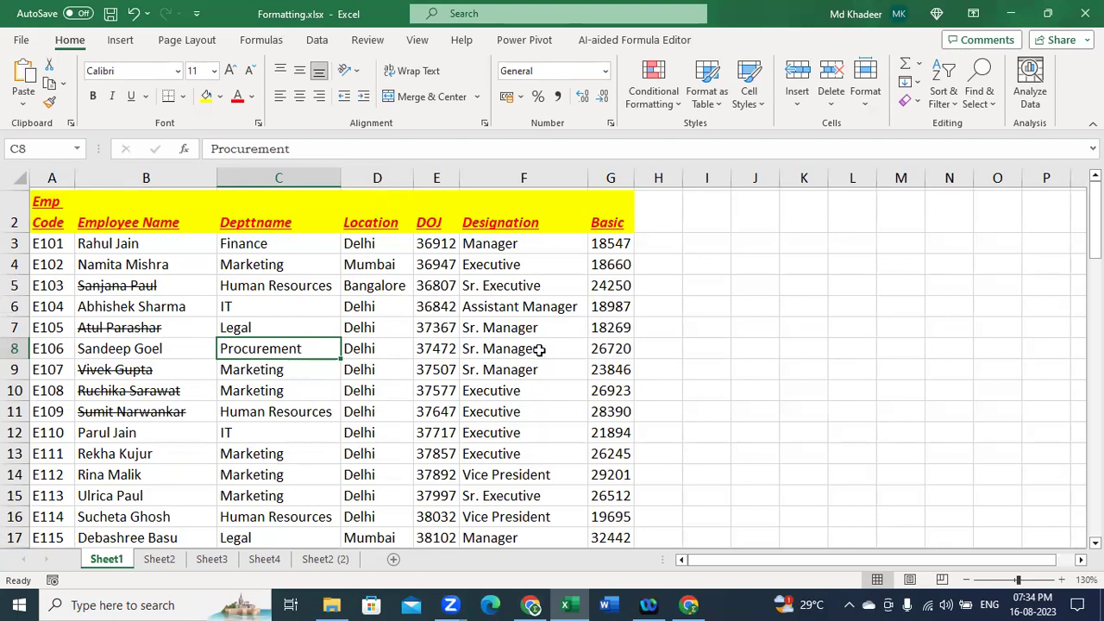
{"action": "scroll", "coordinate": [539, 350], "scroll_direction": "up", "scroll_amount": 1}
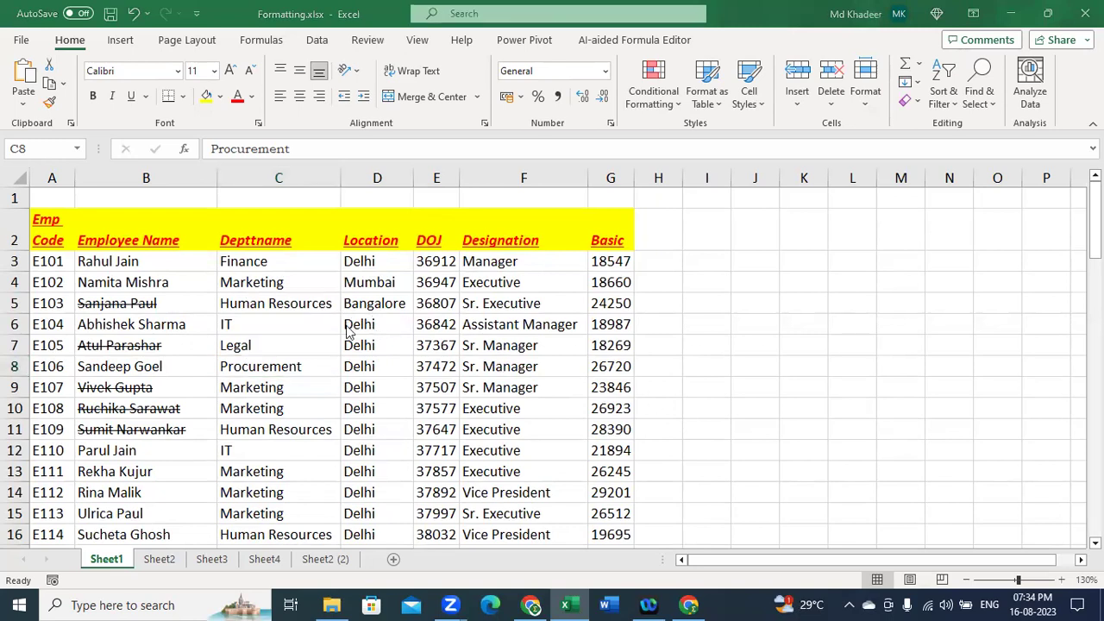
{"action": "key", "text": "ctrl+a"}
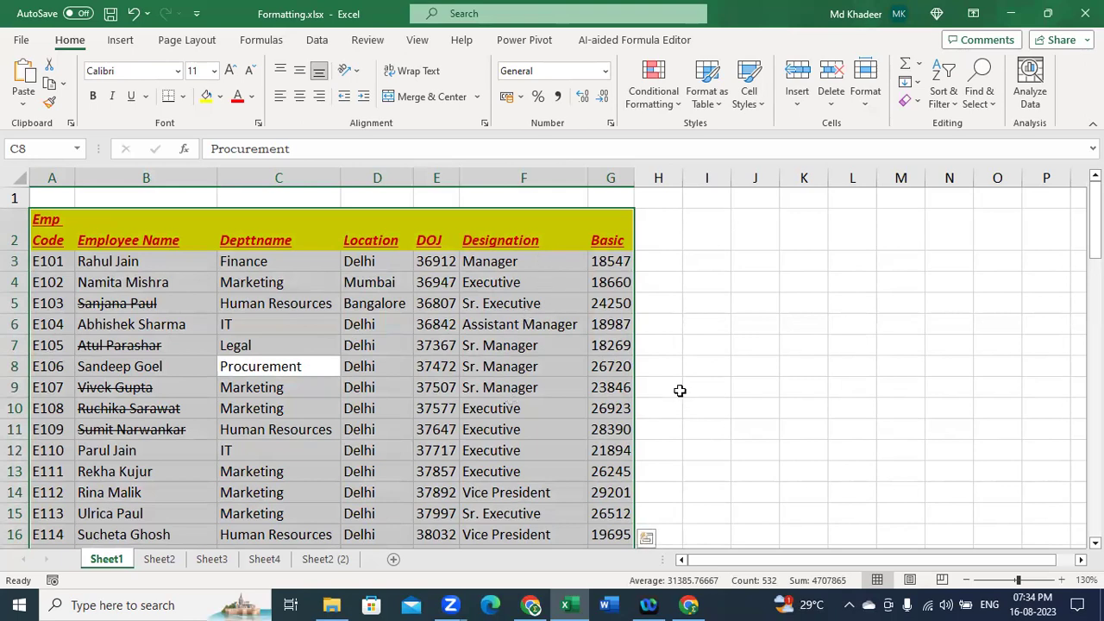
{"action": "left_click", "coordinate": [710, 302]}
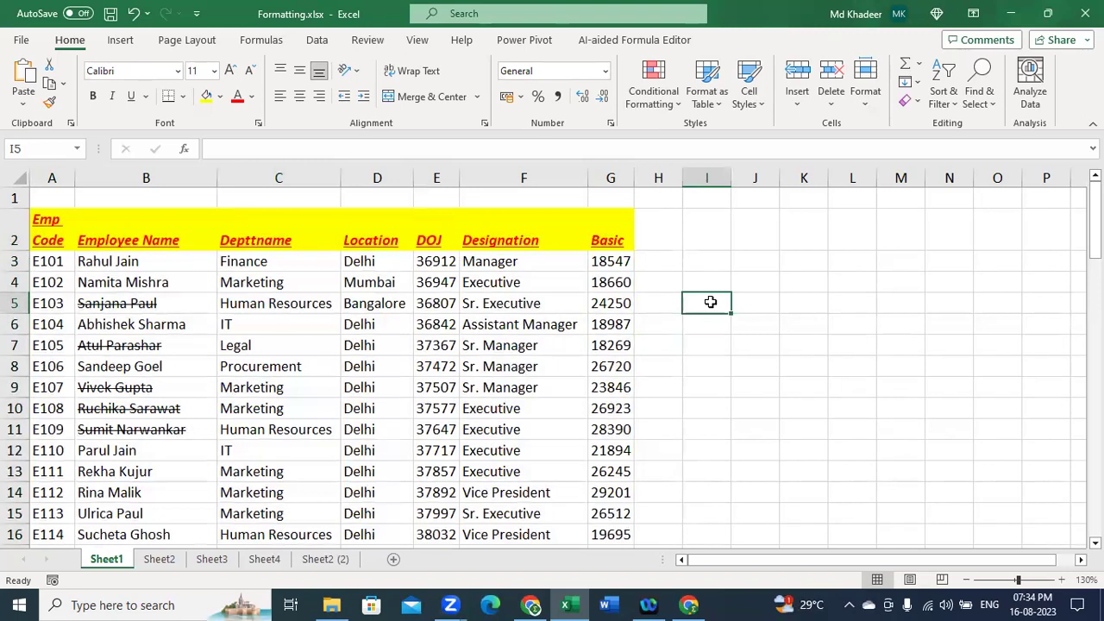
{"action": "key", "text": "ctrl+a"}
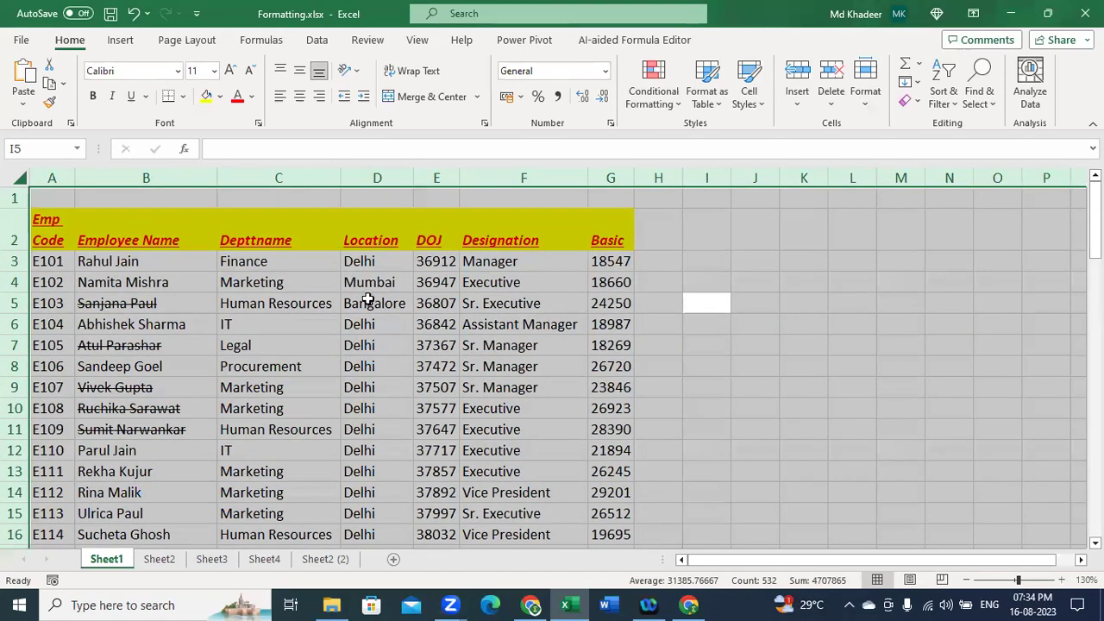
{"action": "left_click", "coordinate": [268, 343]}
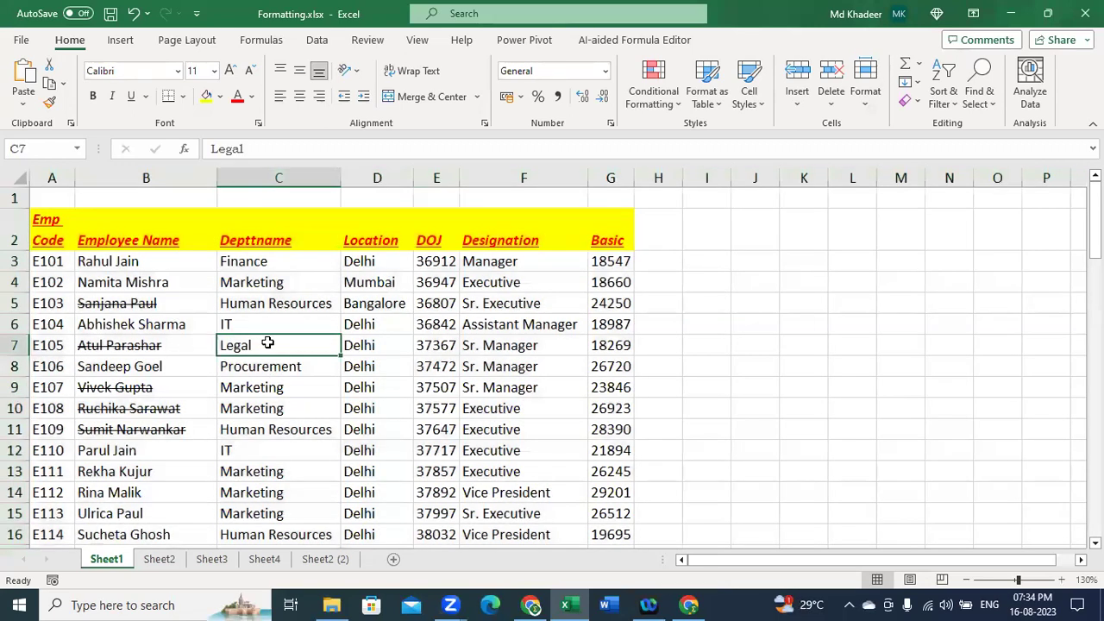
{"action": "key", "text": "ctrl+a"}
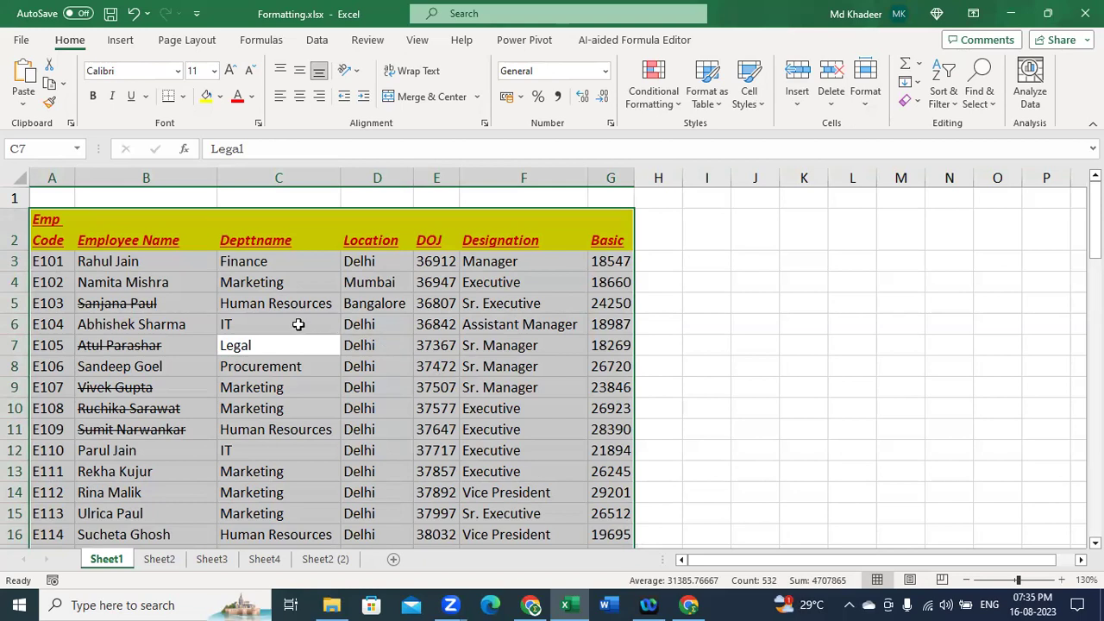
{"action": "left_click", "coordinate": [296, 321]}
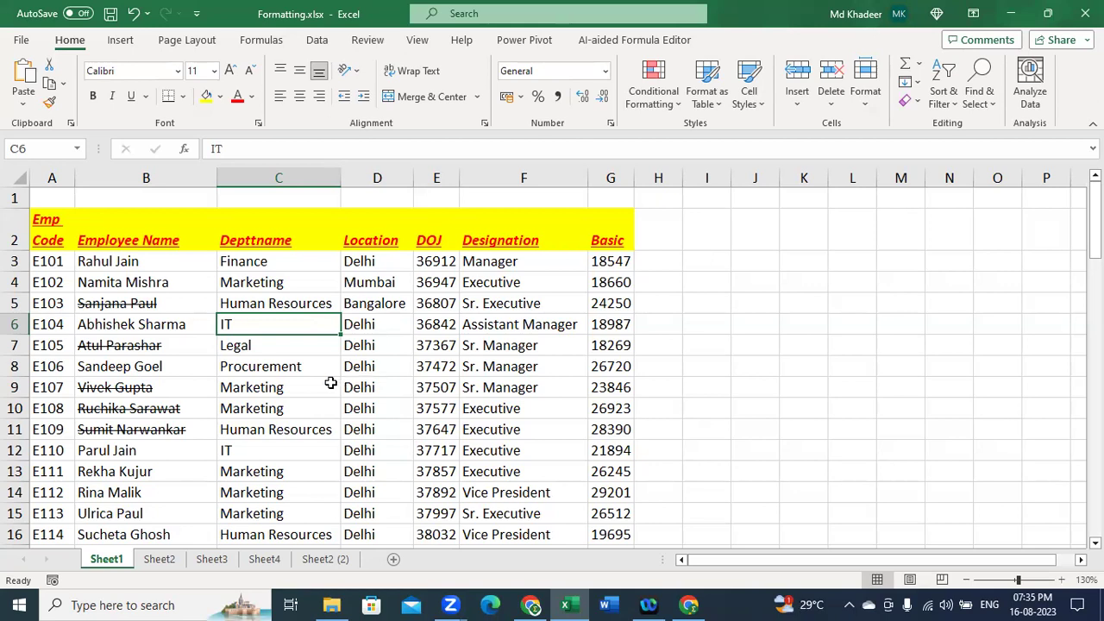
- Highlight the range A2:G10 of the employee table, and select the Emp Code header and the DOJ value in E5
{"action": "left_click", "coordinate": [248, 370]}
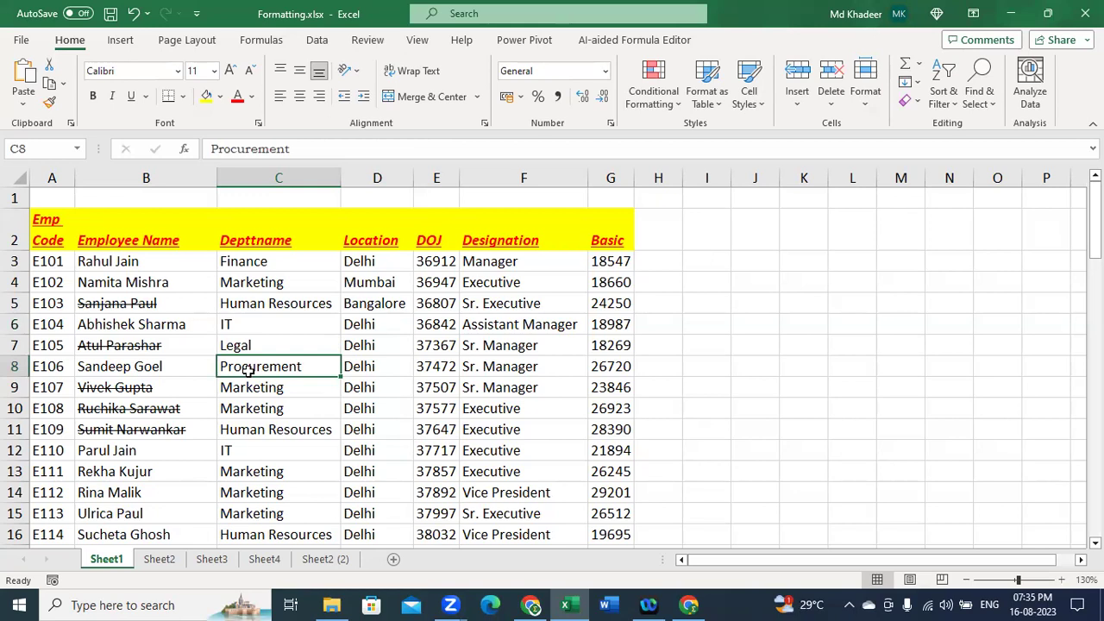
{"action": "left_click_drag", "start_coordinate": [44, 241], "coordinate": [582, 320]}
{"action": "left_click_drag", "start_coordinate": [420, 262], "coordinate": [621, 416]}
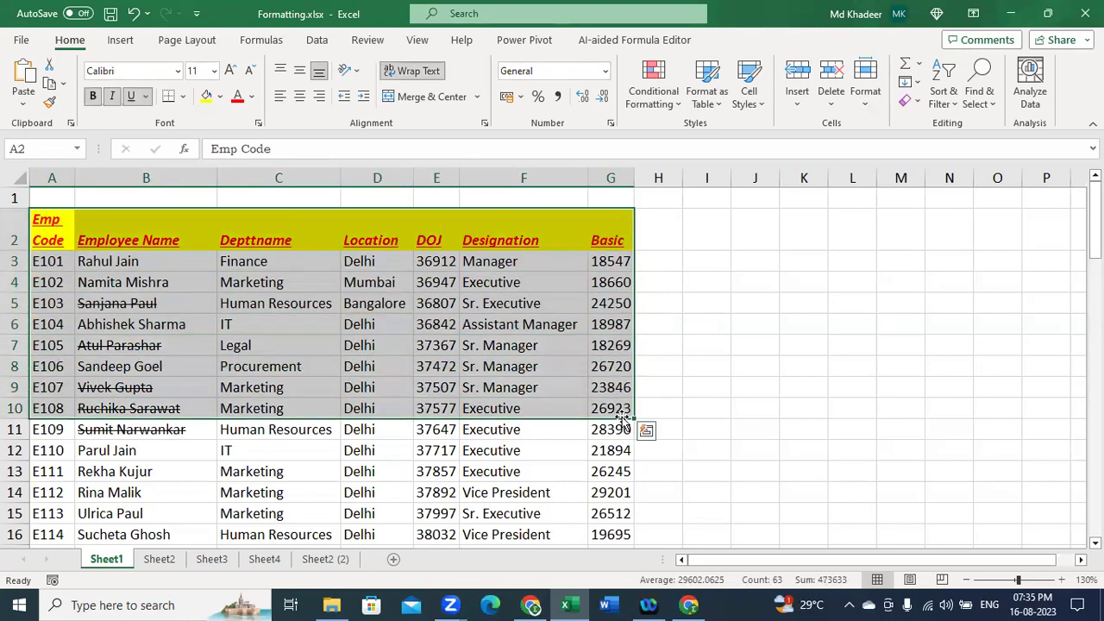
{"action": "left_click", "coordinate": [51, 225]}
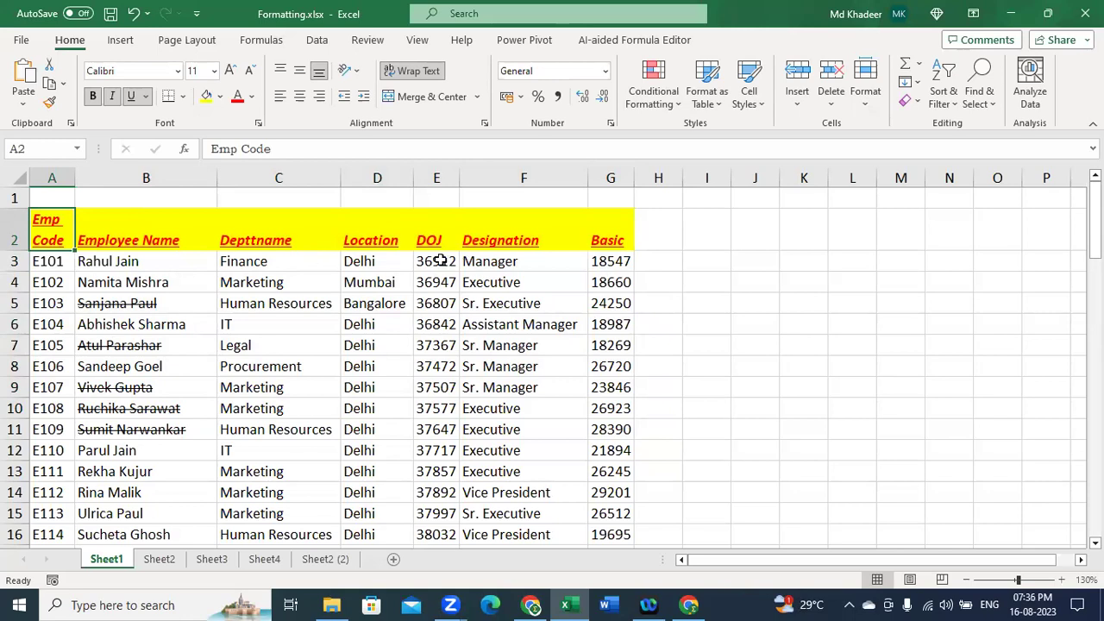
{"action": "left_click", "coordinate": [435, 308]}
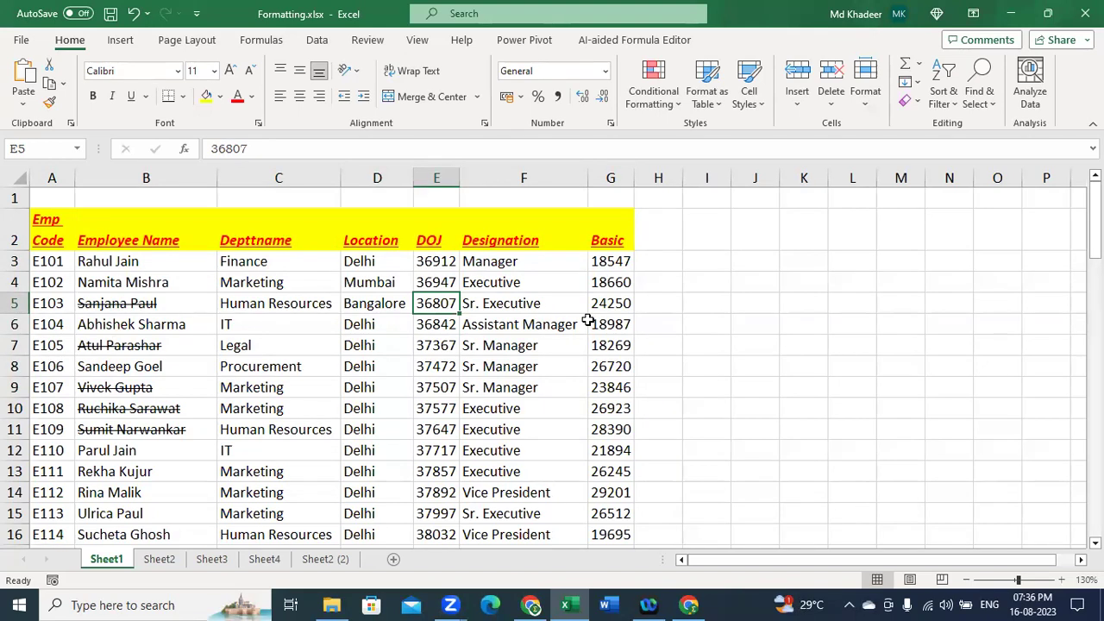
- Select the employee table from the Emp Code header in A2 through its last column and last row
{"action": "left_click", "coordinate": [62, 225]}
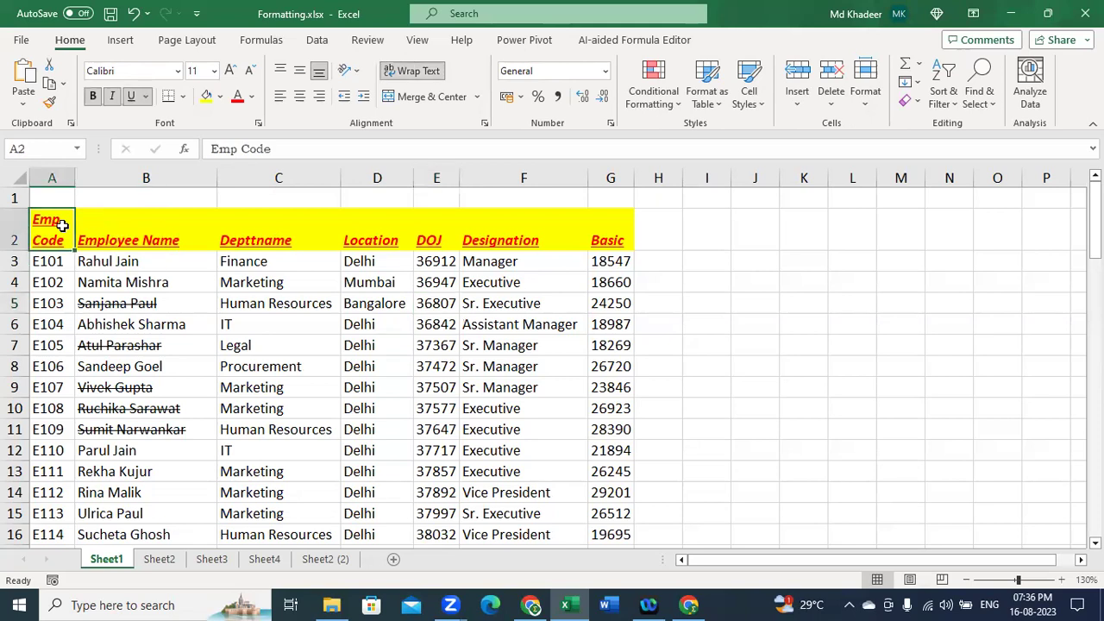
{"action": "key", "text": "ctrl+shift+Right"}
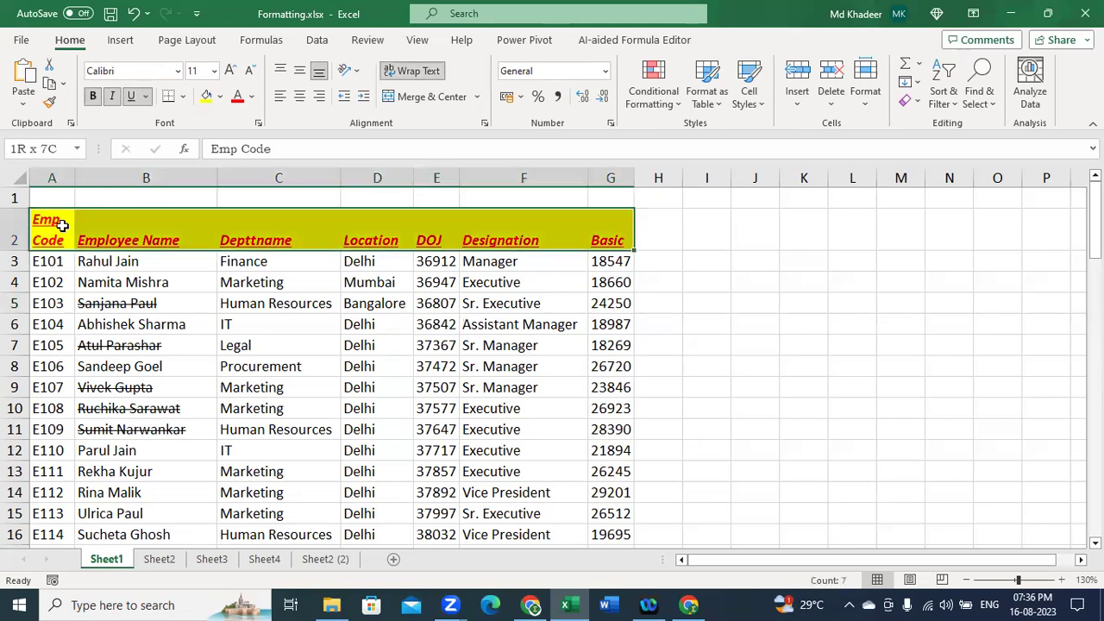
{"action": "key", "text": "ctrl+shift+Down"}
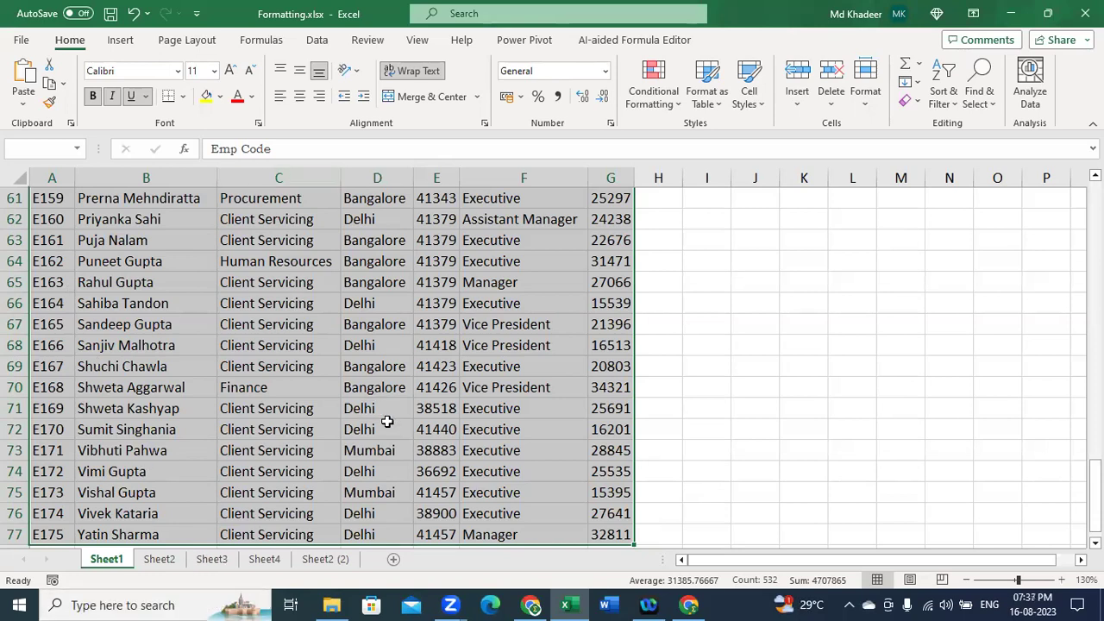
{"action": "mouse_move", "coordinate": [1095, 495]}
{"action": "left_mouse_down"}
{"action": "mouse_move", "coordinate": [1096, 216]}
{"action": "mouse_move", "coordinate": [1095, 423]}
{"action": "left_mouse_up"}
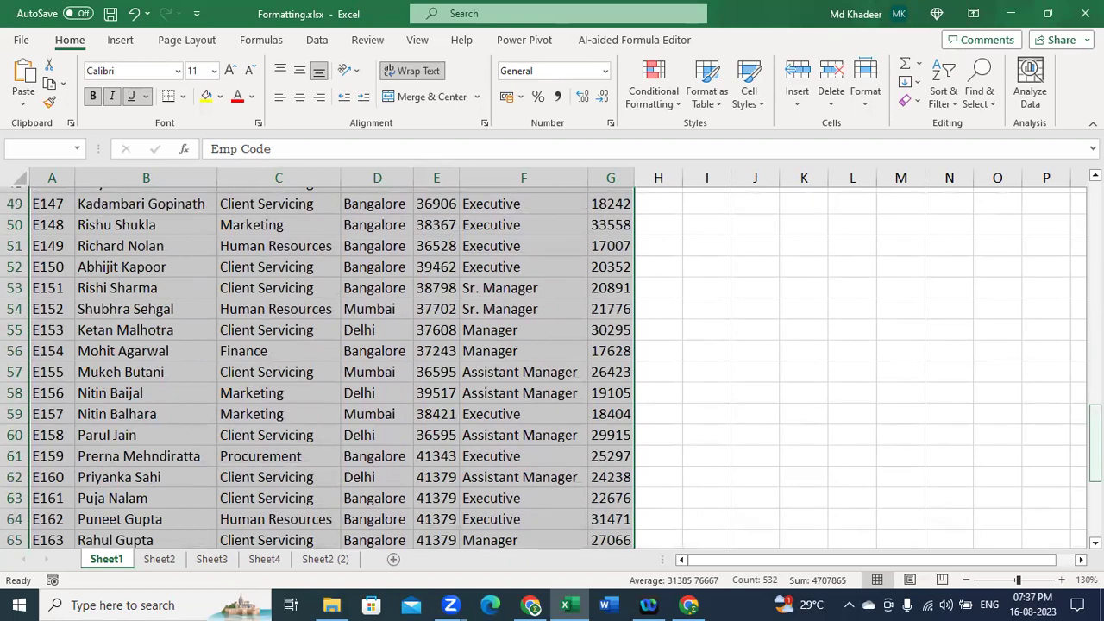
{"action": "left_click_drag", "start_coordinate": [1095, 444], "coordinate": [1095, 220]}
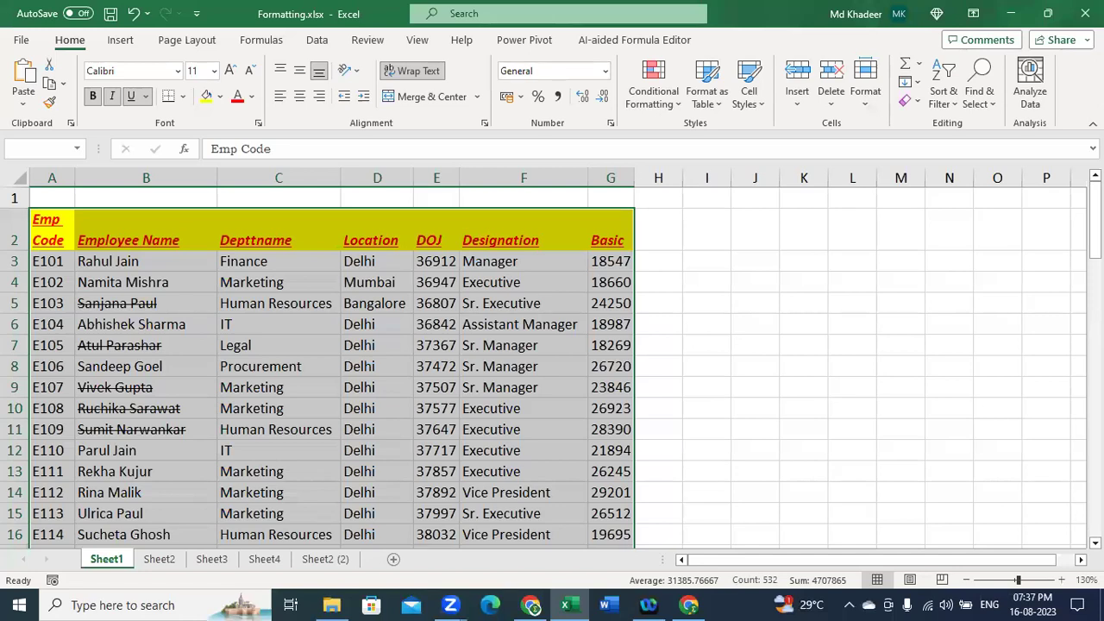
- Select the whole employee table from the Employee Name header in B2, and clear the selection
{"action": "left_click", "coordinate": [143, 239]}
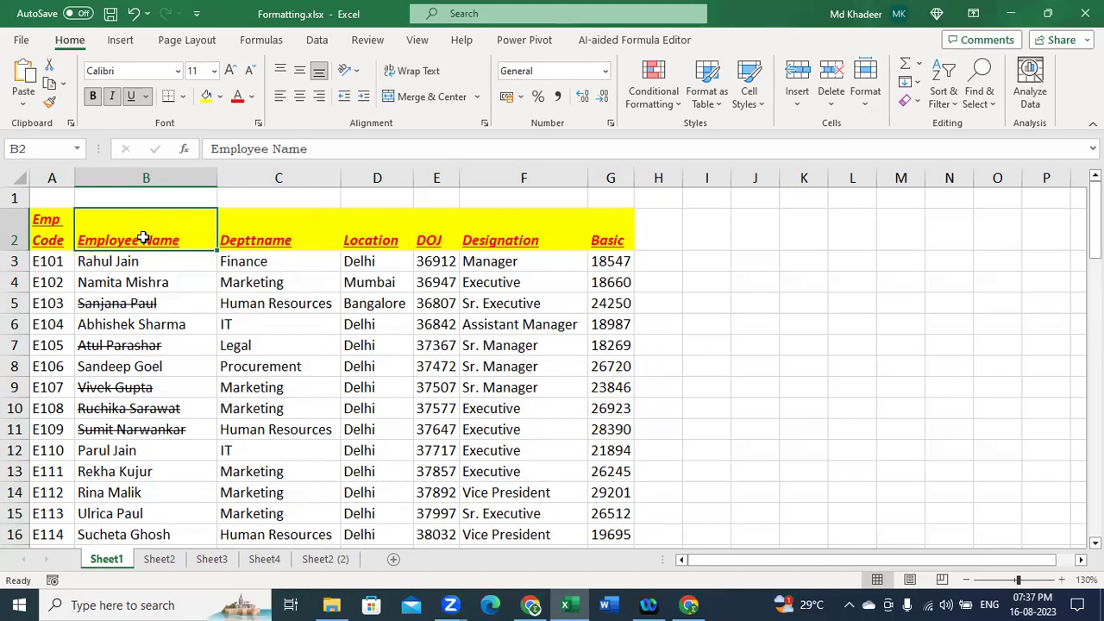
{"action": "key", "text": "ctrl+a"}
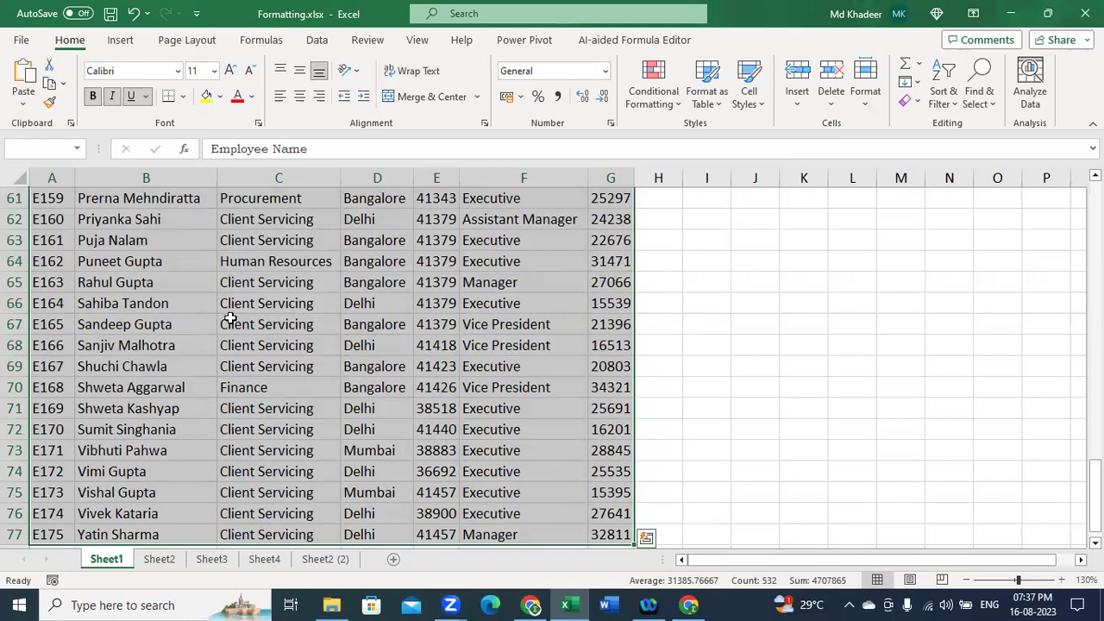
{"action": "scroll", "coordinate": [229, 318], "scroll_direction": "up", "scroll_amount": 12}
{"action": "left_click", "coordinate": [296, 274]}
{"action": "scroll", "coordinate": [250, 271], "scroll_direction": "up", "scroll_amount": 8}
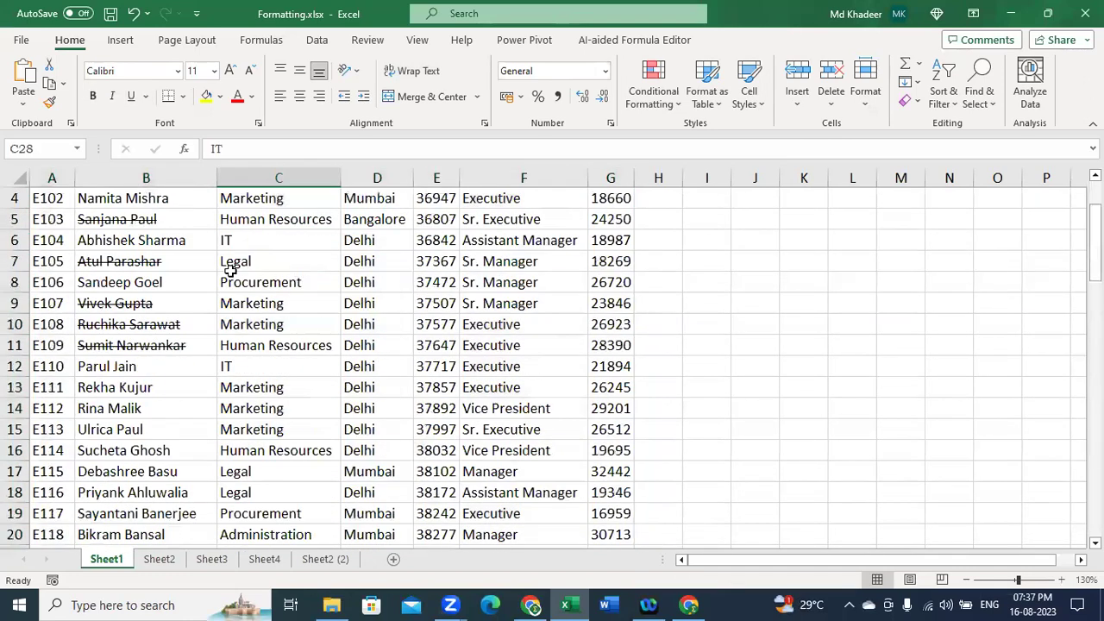
- Select the whole employee table from the Depttname cell C12, and again from C11
{"action": "left_click", "coordinate": [145, 263]}
{"action": "left_click", "coordinate": [247, 452]}
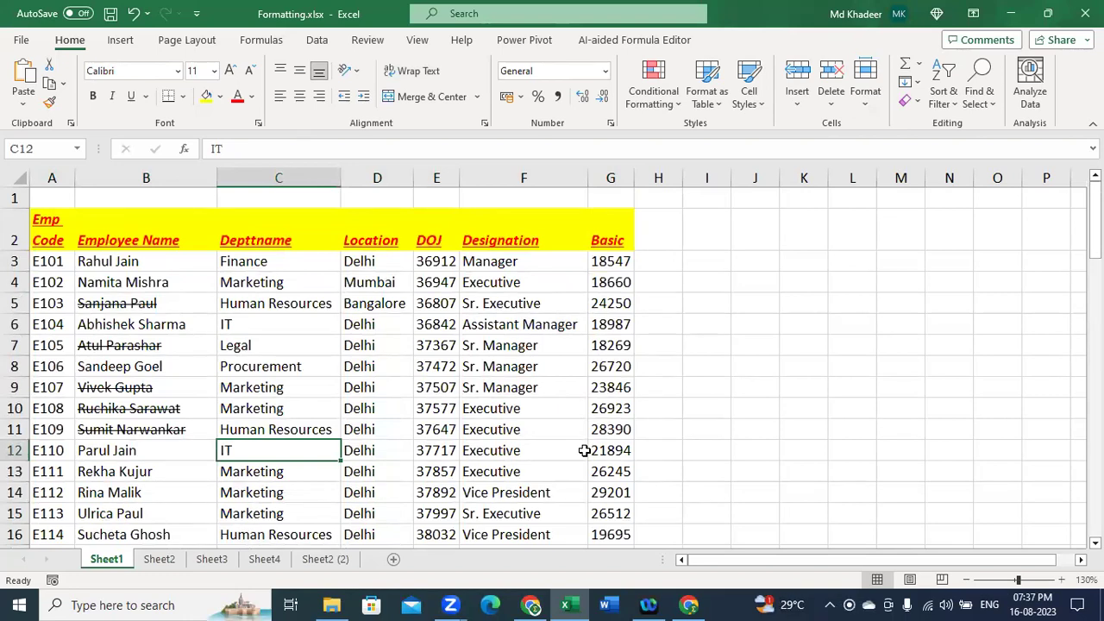
{"action": "key", "text": "ctrl+a"}
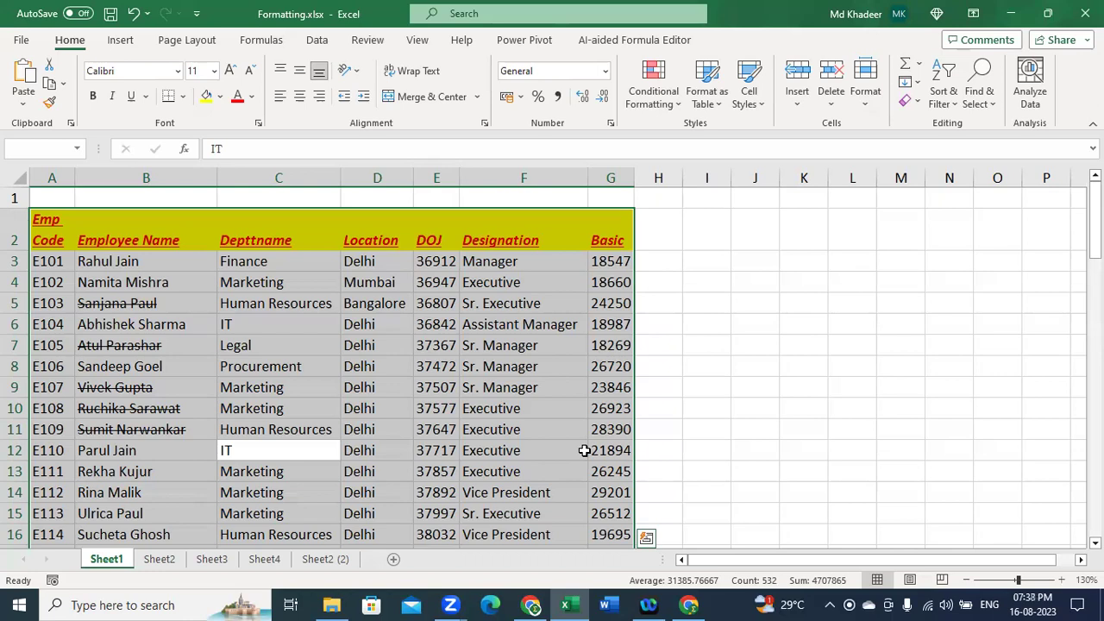
{"action": "left_click", "coordinate": [298, 422]}
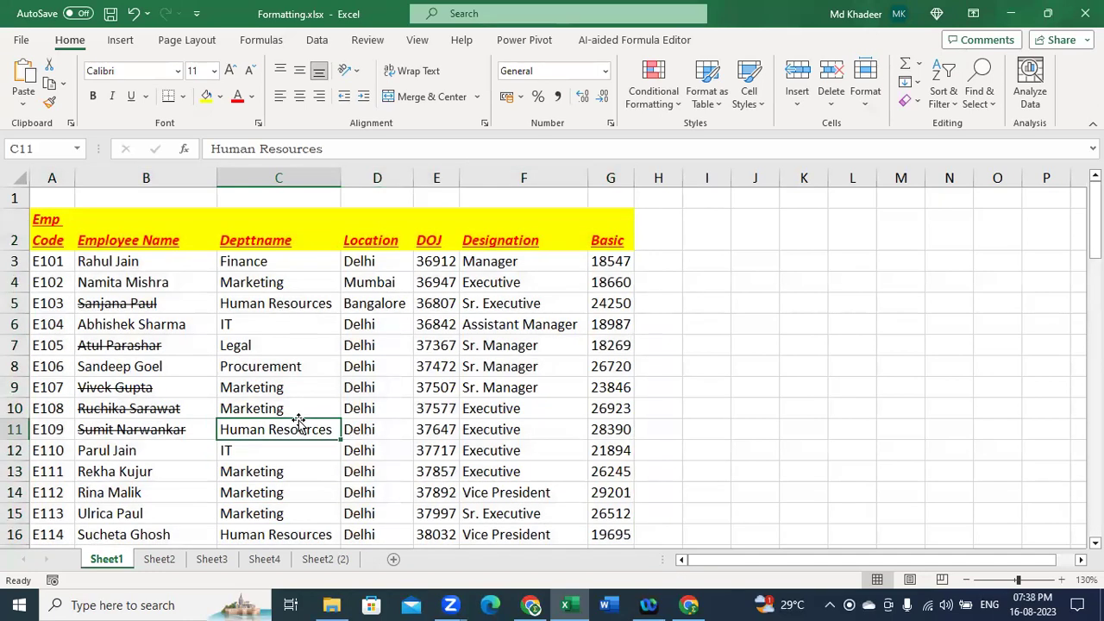
{"action": "key", "text": "ctrl+a"}
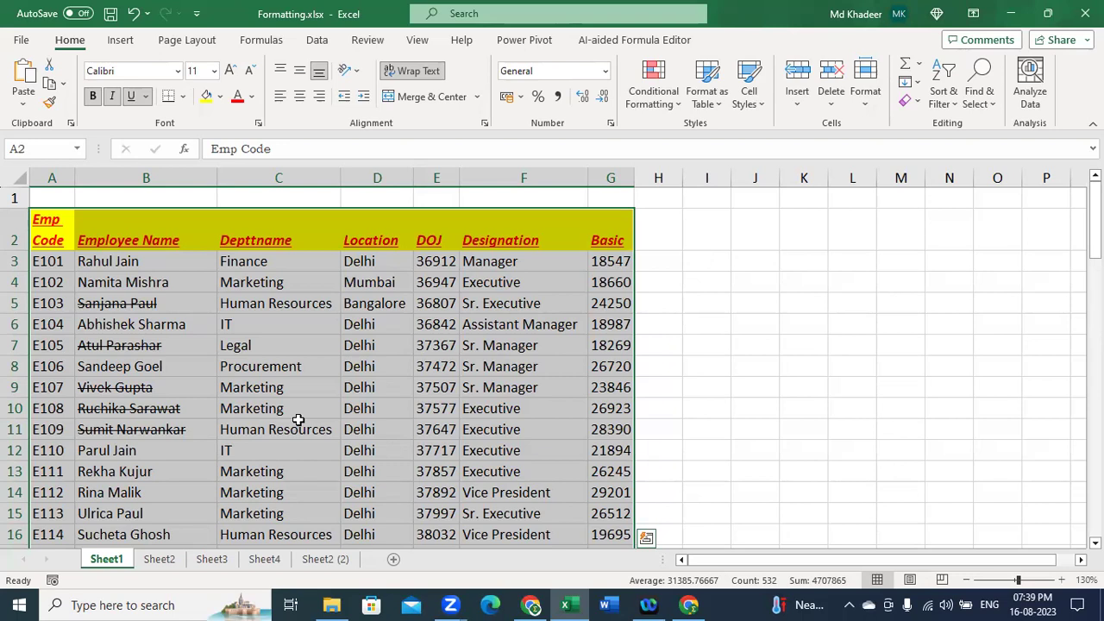
- Select the entire worksheet from the empty cell K4, and clear the selection
{"action": "left_click", "coordinate": [465, 324]}
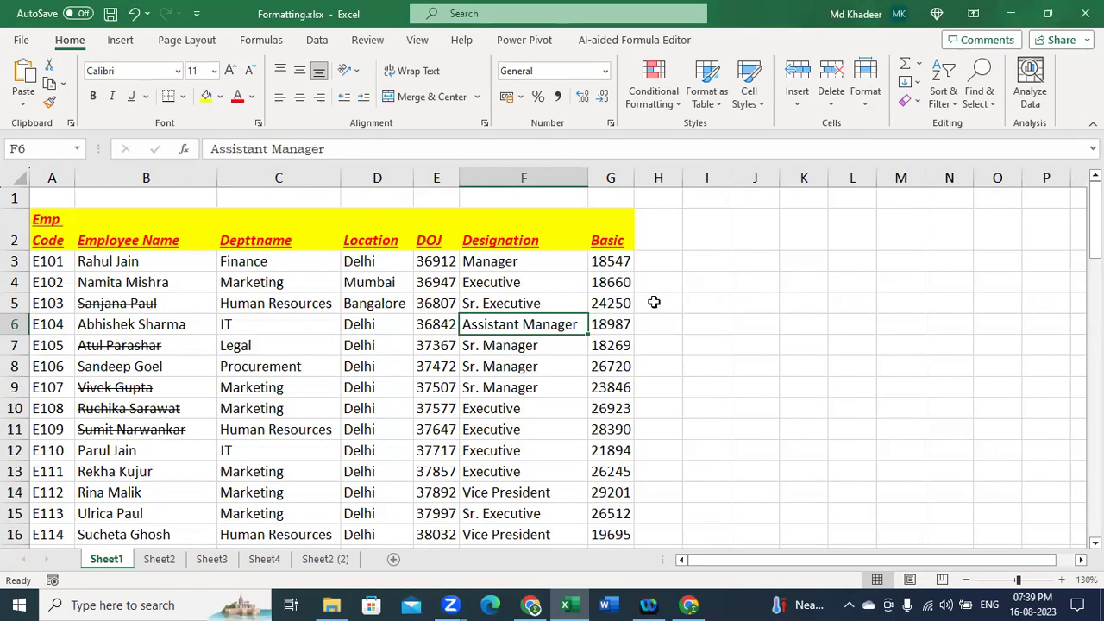
{"action": "left_click", "coordinate": [809, 285]}
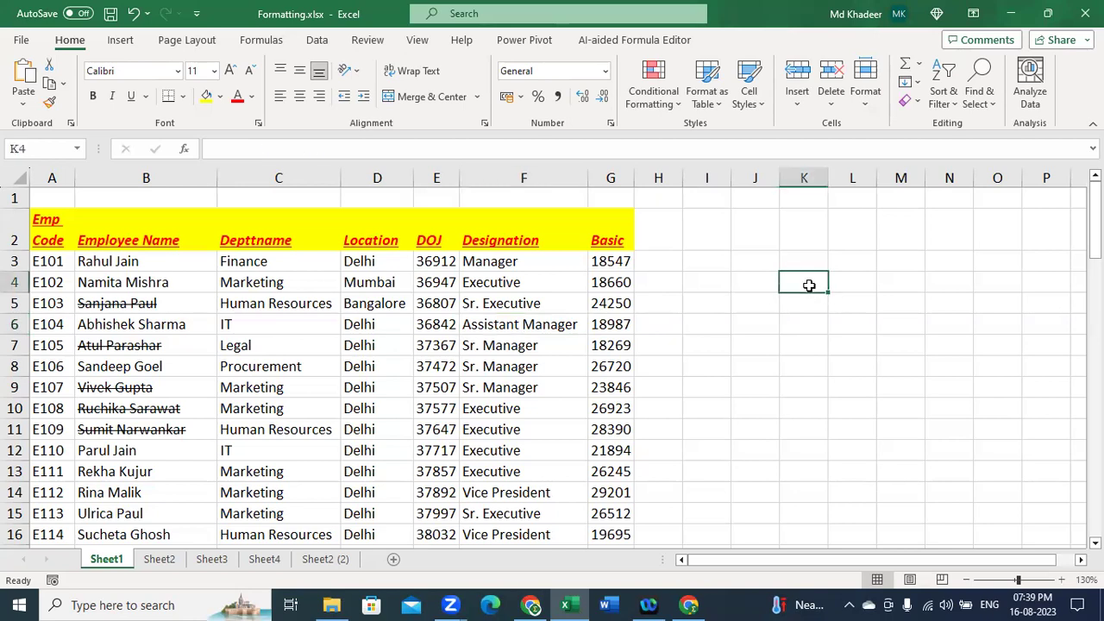
{"action": "key", "text": "ctrl+a"}
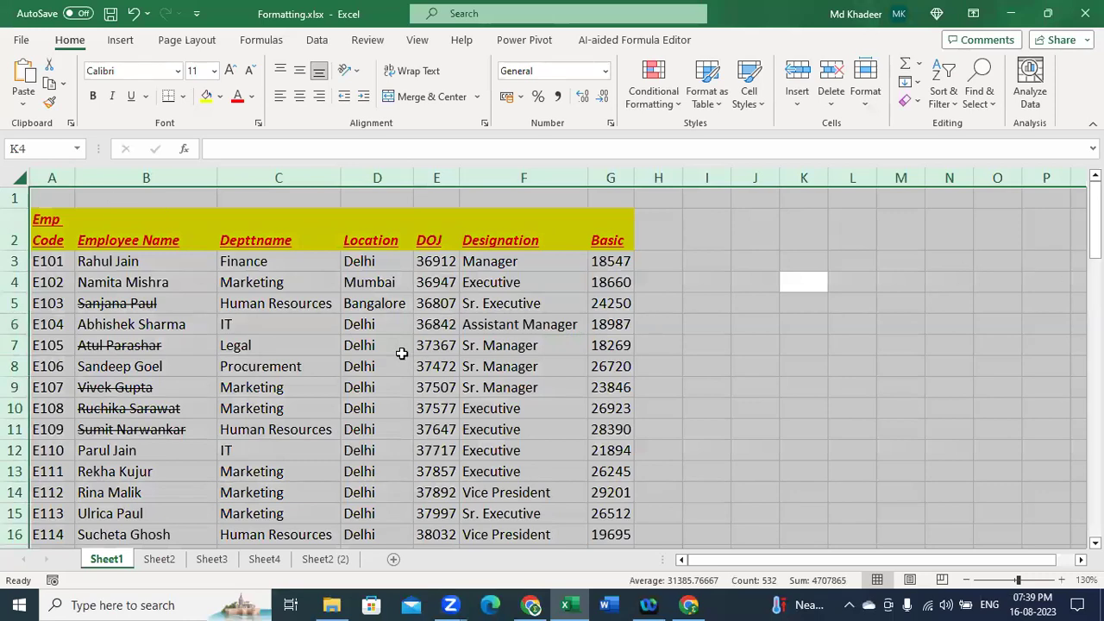
{"action": "left_click", "coordinate": [796, 303]}
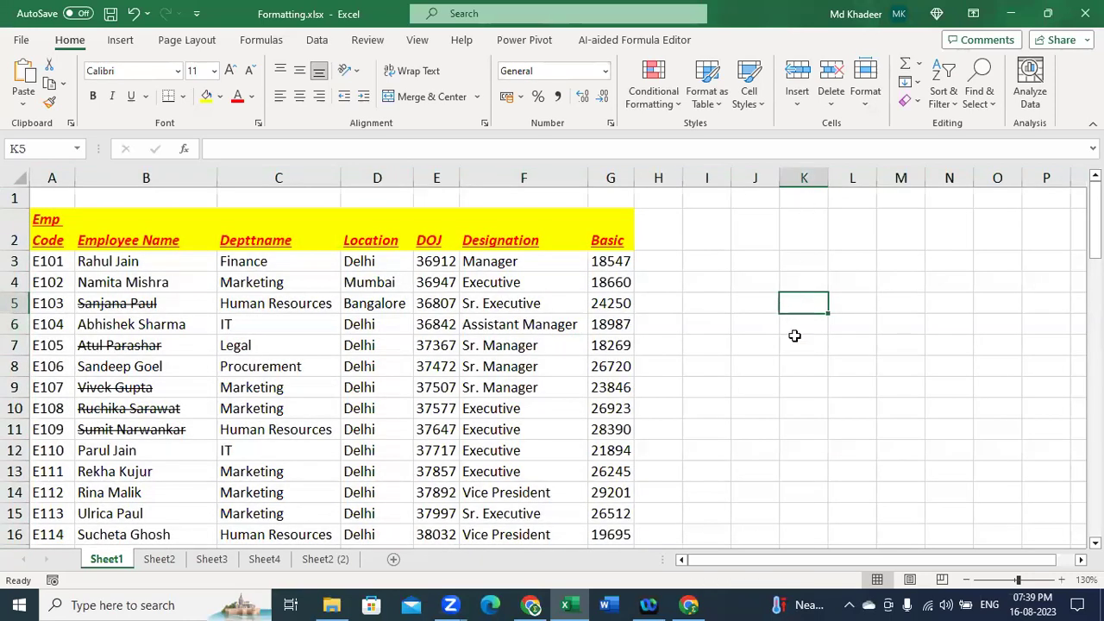
{"action": "left_click", "coordinate": [759, 325]}
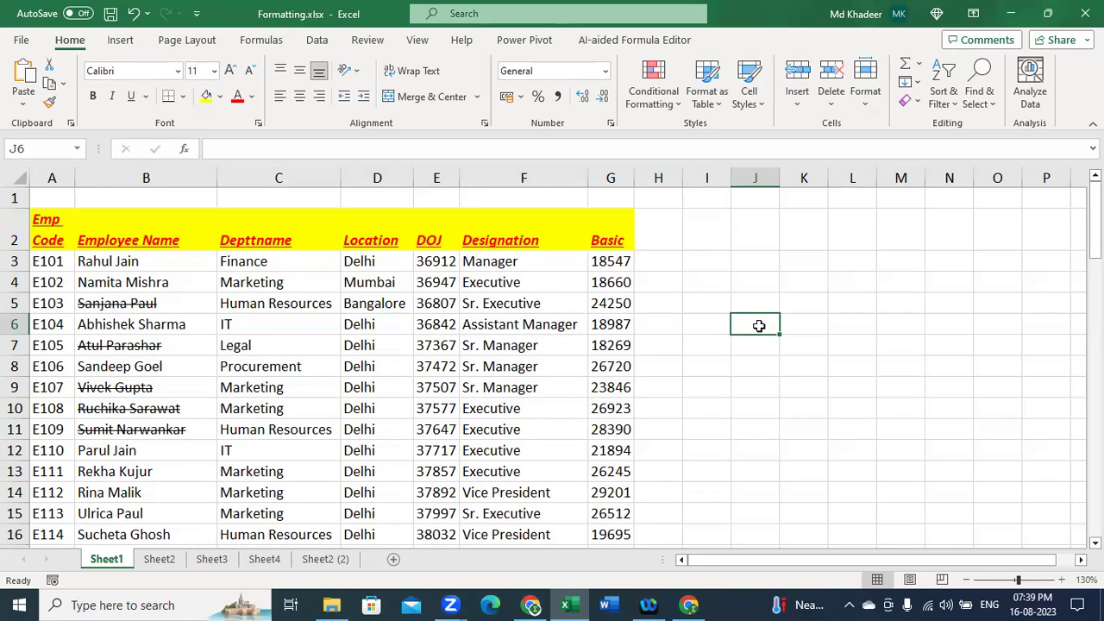
- Apply All Borders to the whole employee table, selecting it from the DOJ cell E9
{"action": "left_click", "coordinate": [419, 394]}
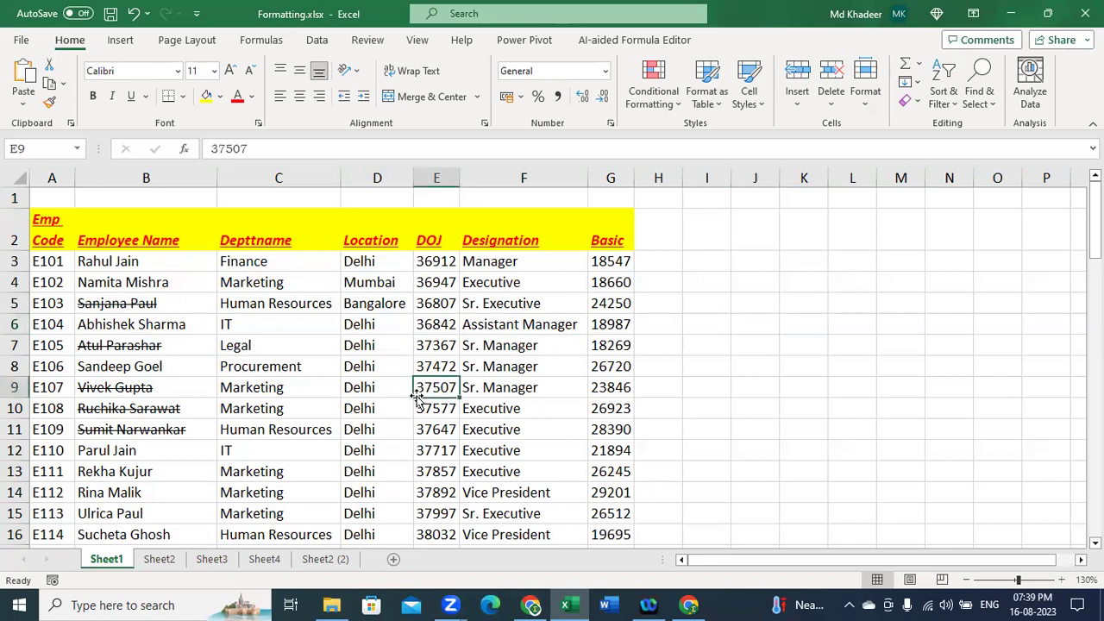
{"action": "key", "text": "ctrl+a"}
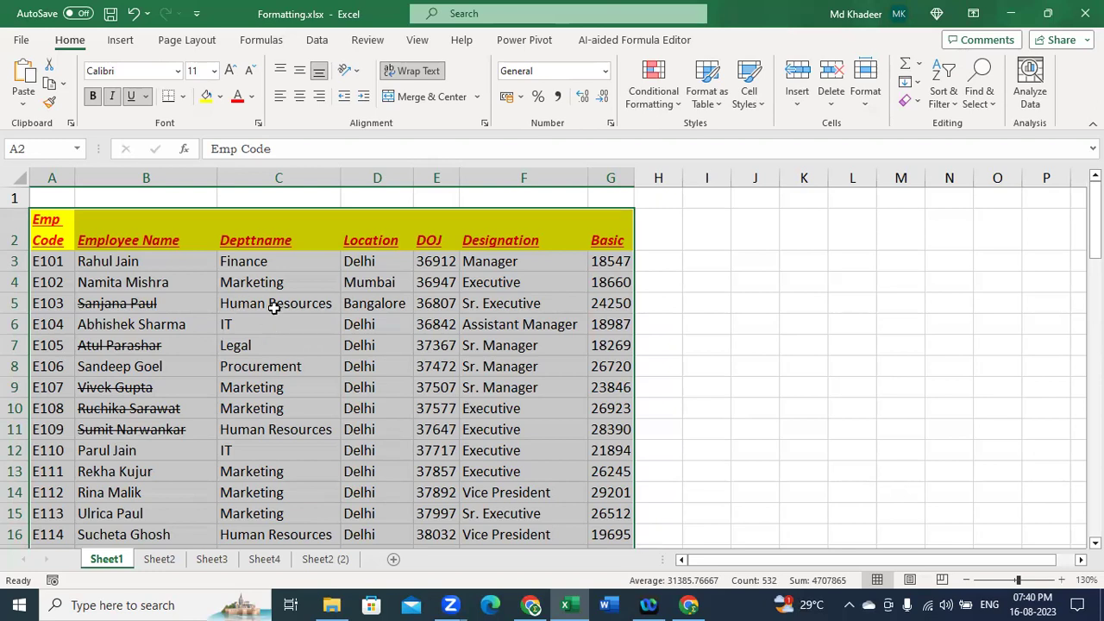
{"action": "left_click", "coordinate": [182, 102]}
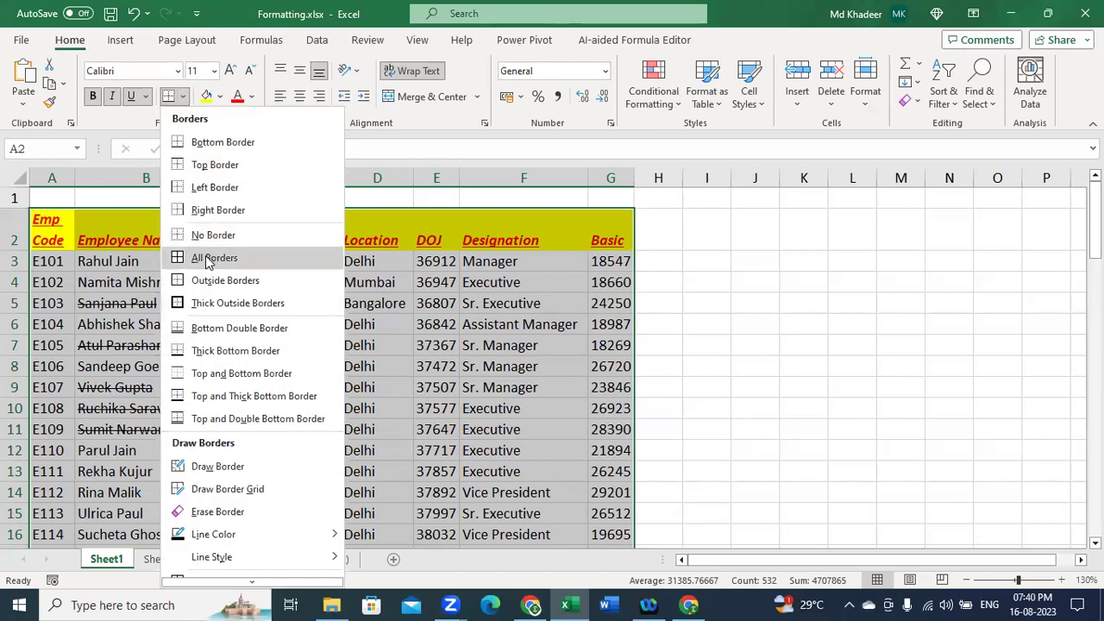
{"action": "left_click", "coordinate": [207, 259]}
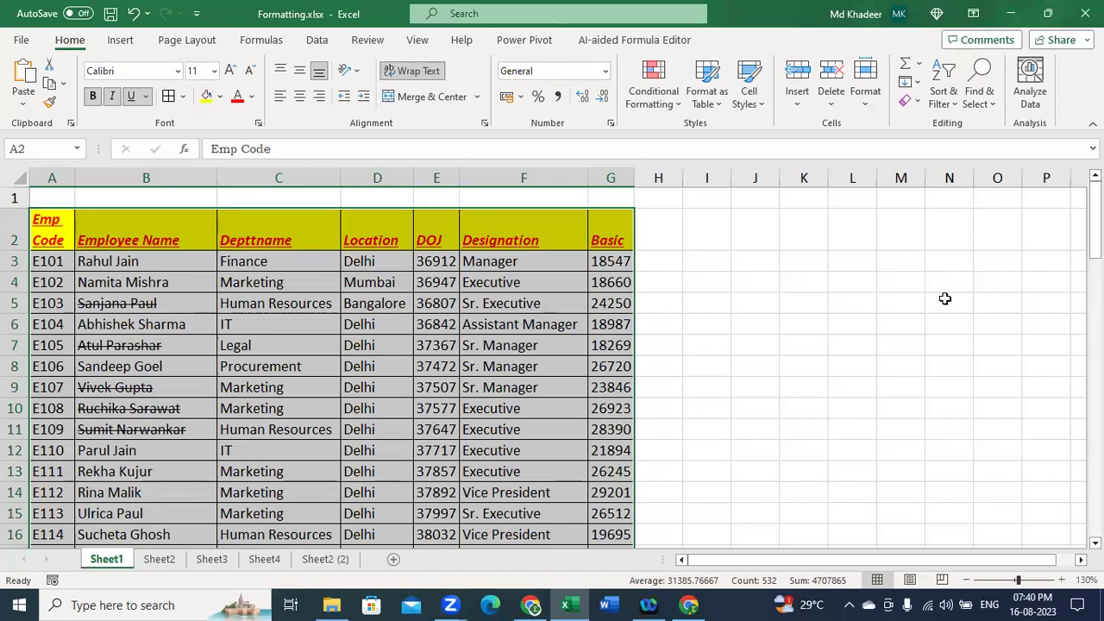
- Highlight the empty range K2:O6 beside the table, and clear the selection
{"action": "left_click_drag", "start_coordinate": [804, 233], "coordinate": [997, 315]}
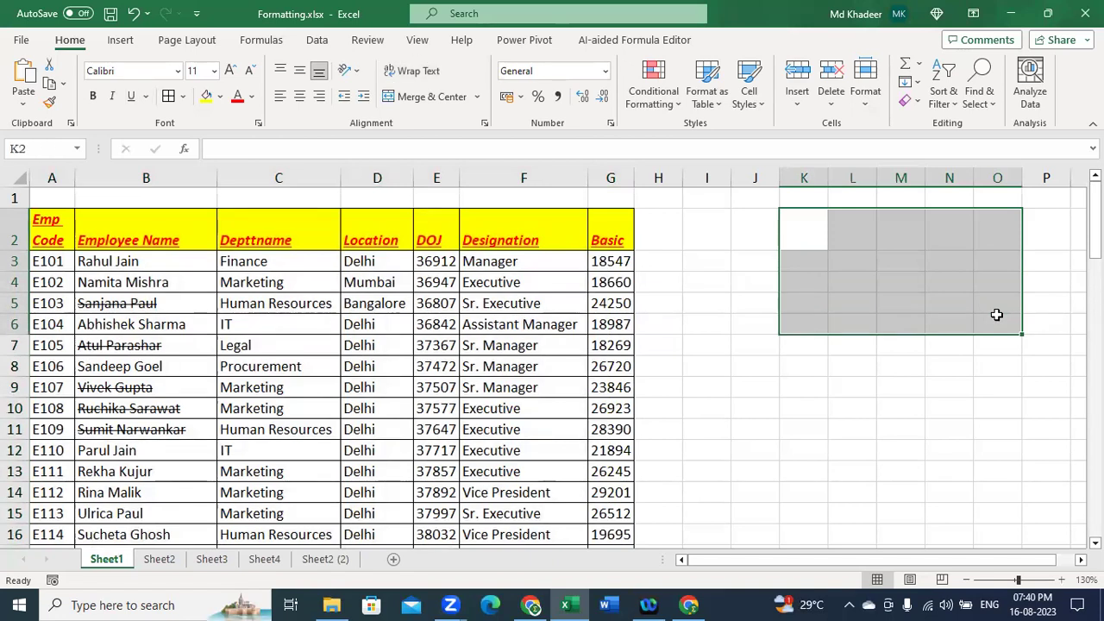
{"action": "key", "text": "shift+BackSpace"}
{"action": "left_click_drag", "start_coordinate": [812, 227], "coordinate": [1006, 322]}
{"action": "left_click", "coordinate": [716, 302]}
{"action": "left_click_drag", "start_coordinate": [802, 231], "coordinate": [1003, 320]}
{"action": "left_click", "coordinate": [911, 278]}
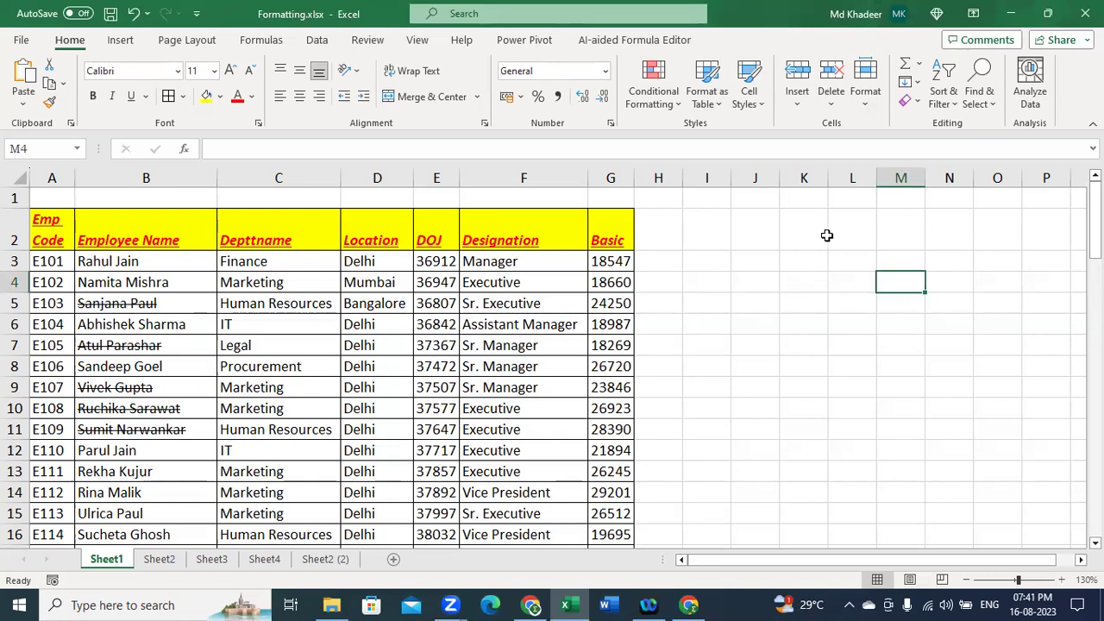
- Apply All Borders to the empty range K2:N5, and remove them again
{"action": "left_click_drag", "start_coordinate": [797, 240], "coordinate": [937, 317]}
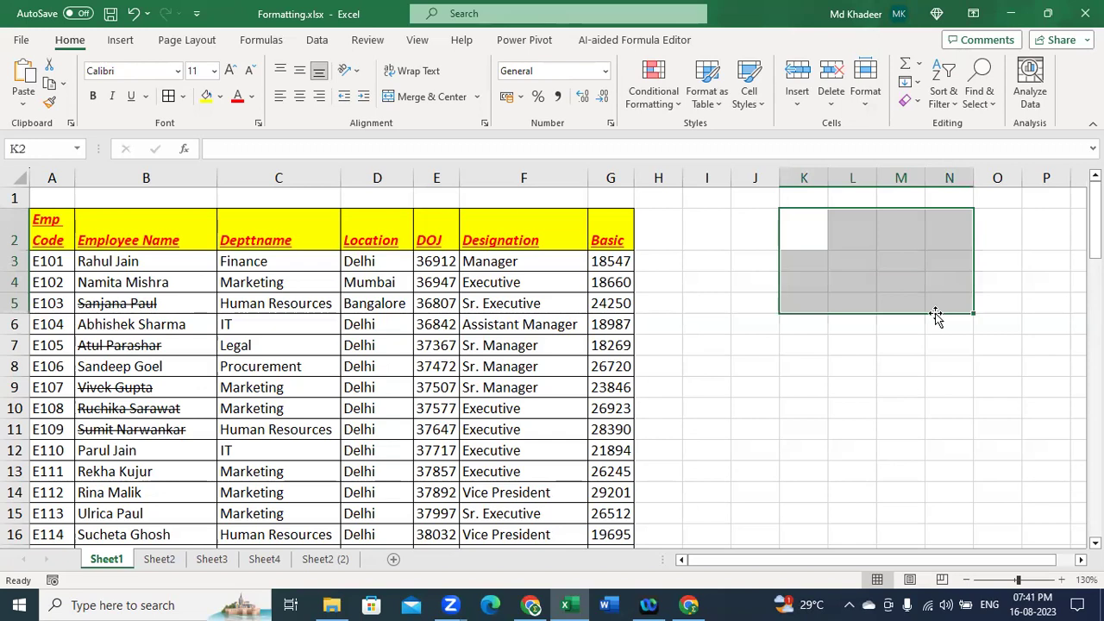
{"action": "key", "text": "alt+h"}
{"action": "key", "text": "b"}
{"action": "key", "text": "a"}
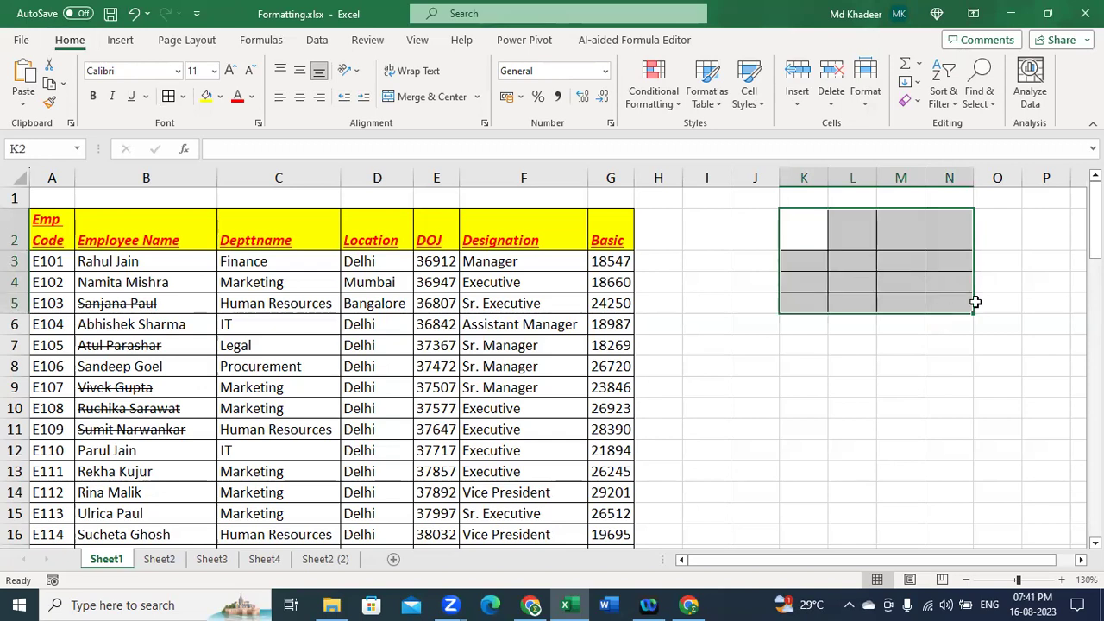
{"action": "key", "text": "ctrl+shift+minus"}
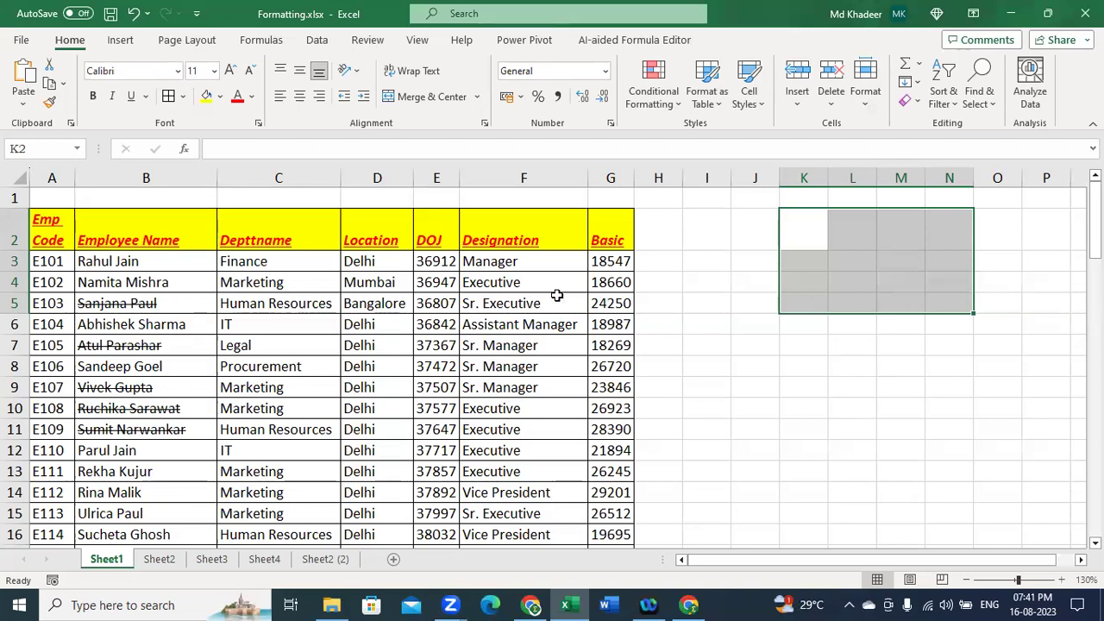
- Select the whole employee table from the Legal cell in C7 and apply All Borders to it
{"action": "left_click", "coordinate": [431, 316]}
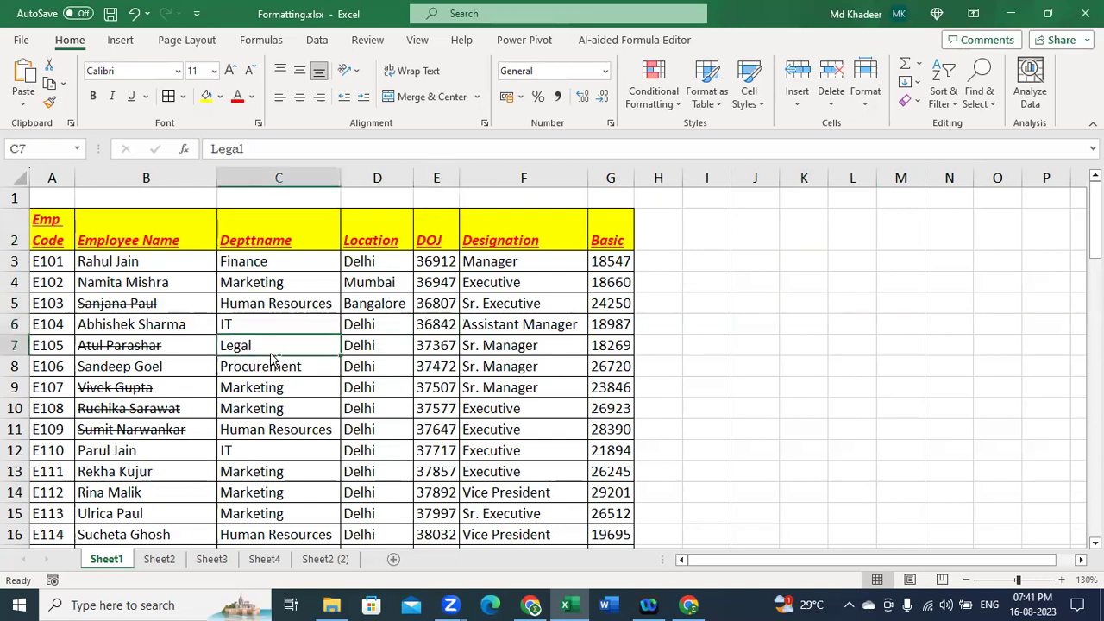
{"action": "key", "text": "ctrl+a"}
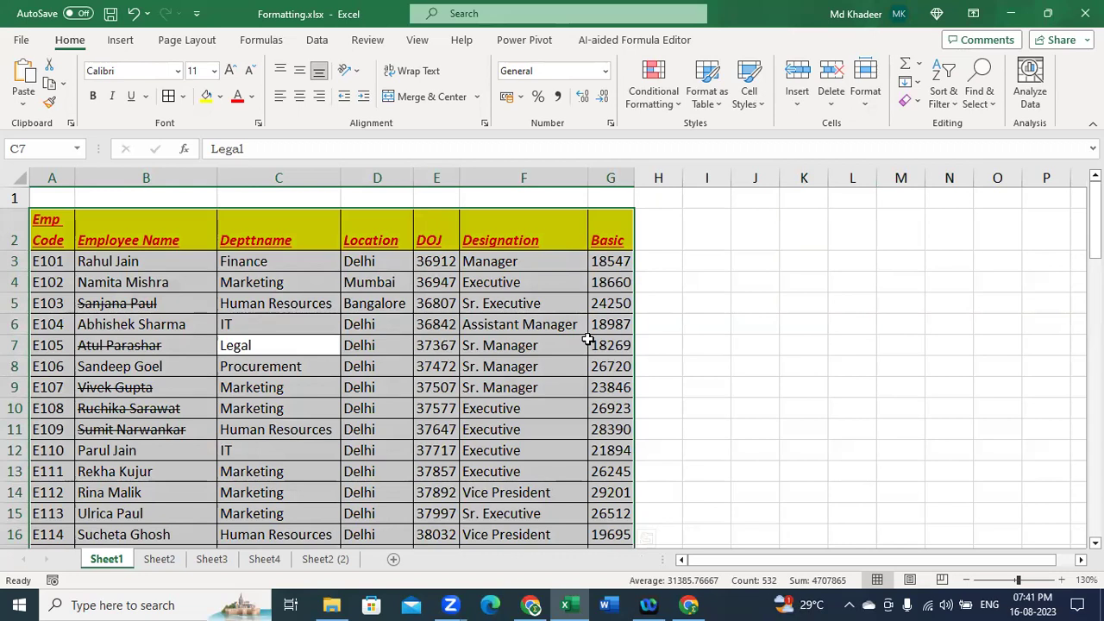
{"action": "key", "text": "alt"}
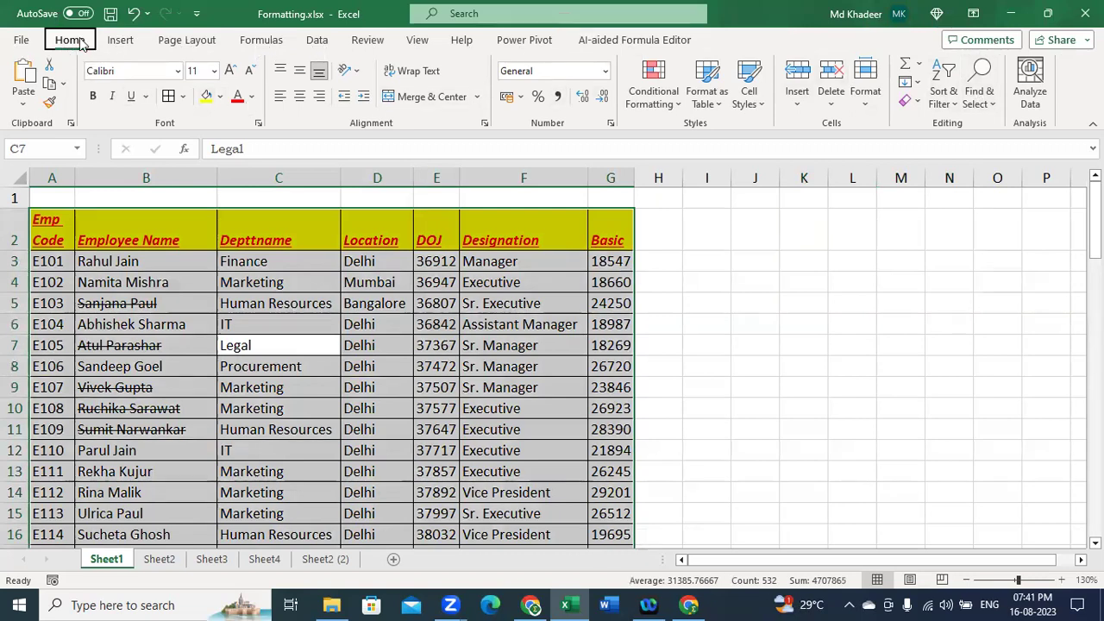
{"action": "key", "text": "h"}
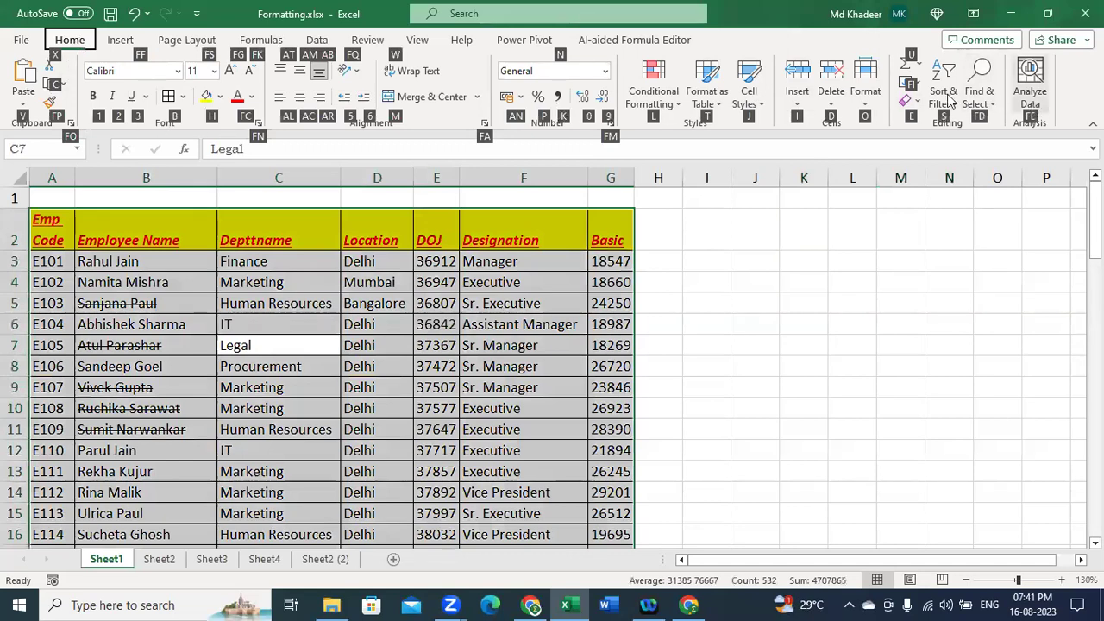
{"action": "left_click", "coordinate": [183, 98]}
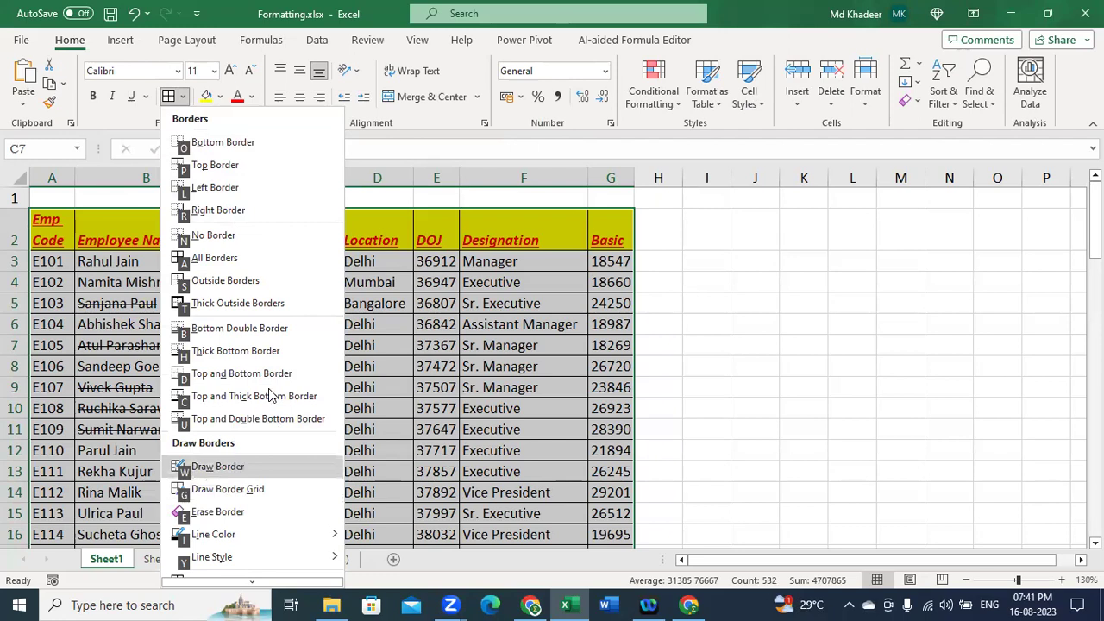
{"action": "left_click", "coordinate": [235, 257]}
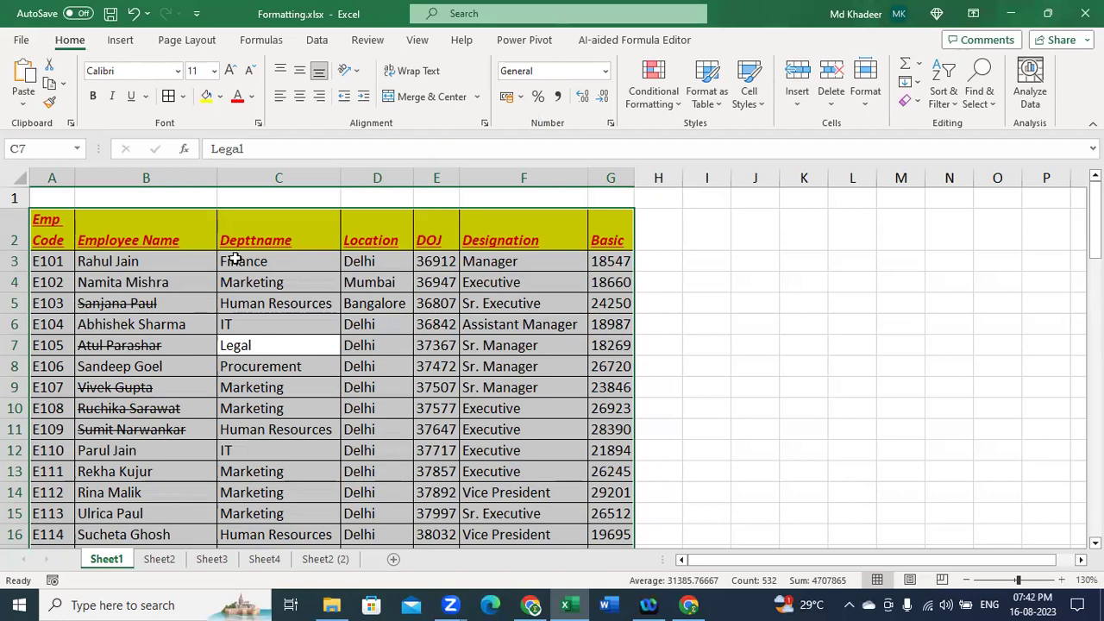
- Clear the employee table's borders and reapply All Borders, leaving only cell F7 selected
{"action": "key", "text": "alt"}
{"action": "key", "text": "Escape"}
{"action": "key", "text": "Tab"}
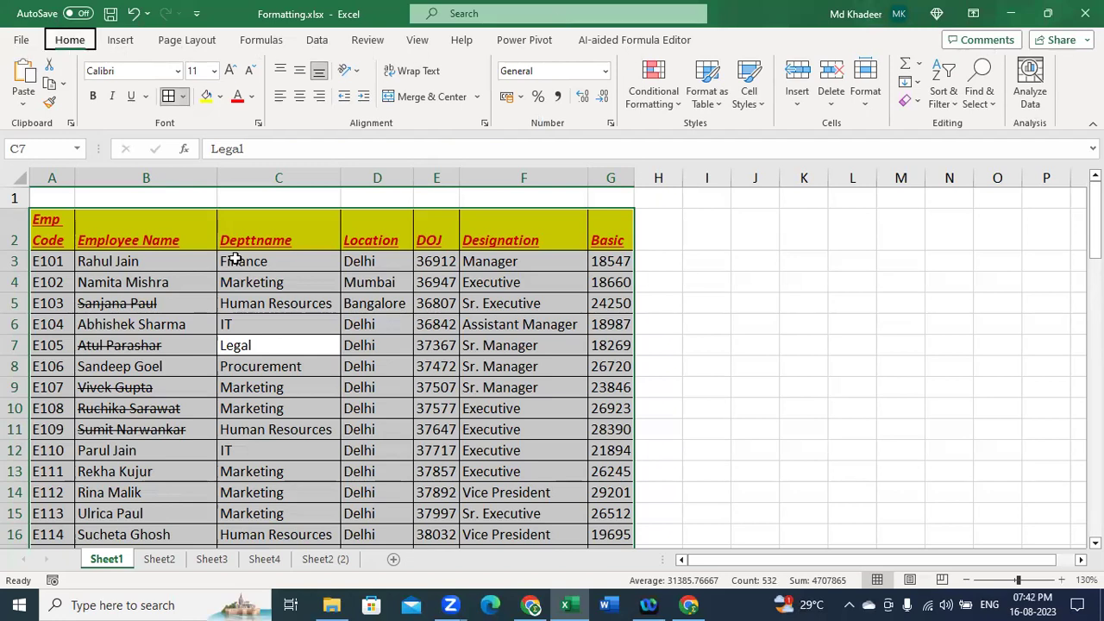
{"action": "key", "text": "ctrl+shift+minus"}
{"action": "key", "text": "alt"}
{"action": "key", "text": "Escape"}
{"action": "key", "text": "Tab"}
{"action": "key", "text": "Return"}
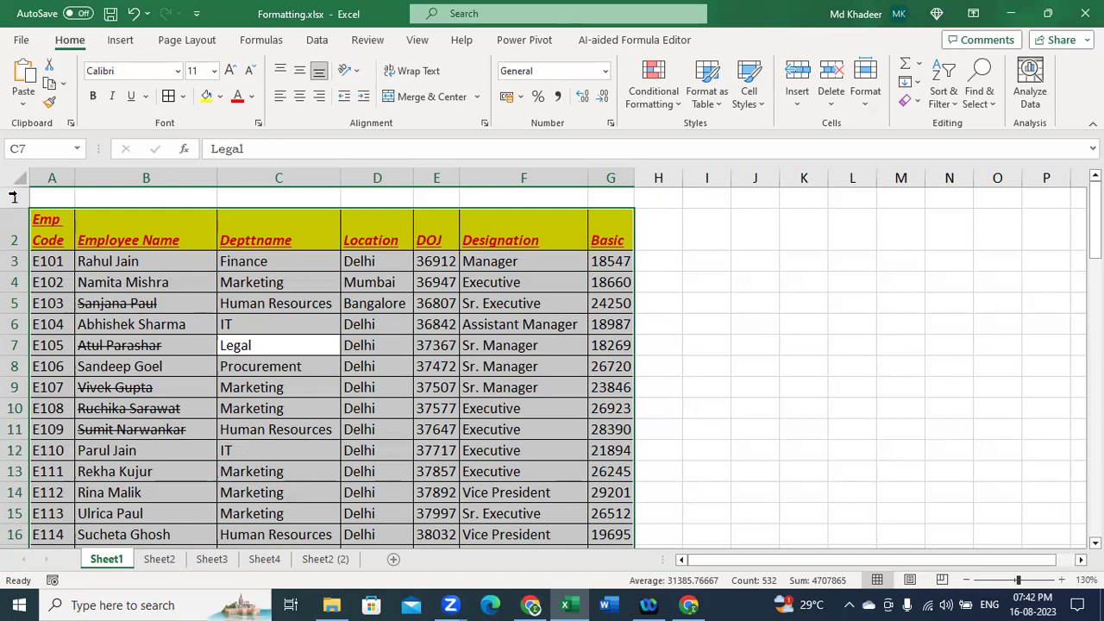
{"action": "left_click", "coordinate": [556, 352]}
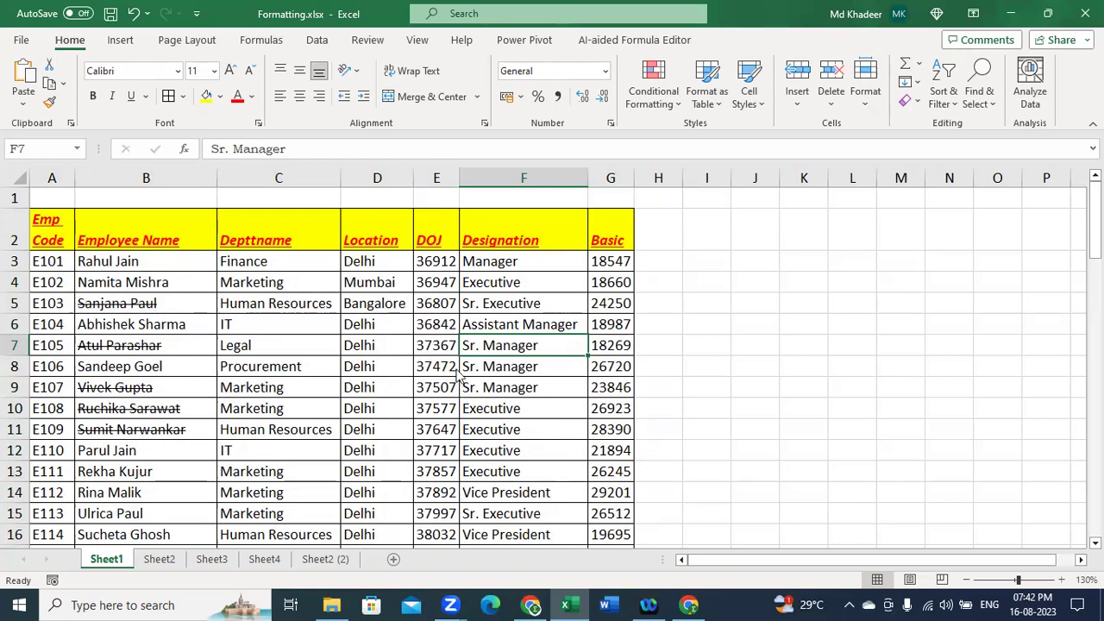
- Examine the DOJ header in E2 and the date-of-joining values in E3:E10 of the employee table
{"action": "left_click", "coordinate": [141, 332]}
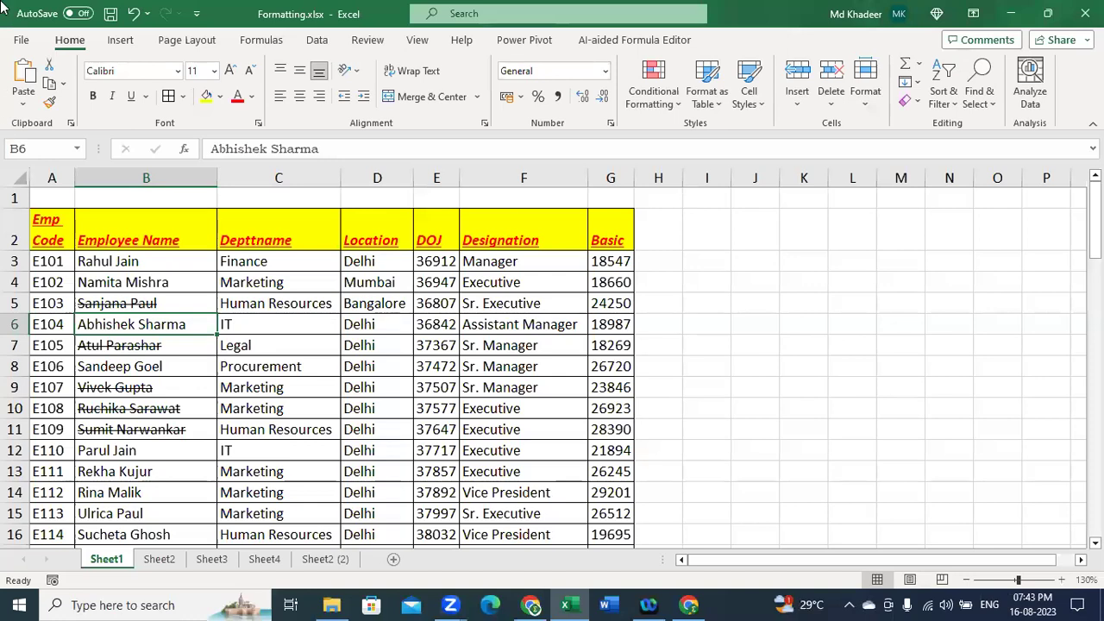
{"action": "left_click_drag", "start_coordinate": [423, 262], "coordinate": [453, 388]}
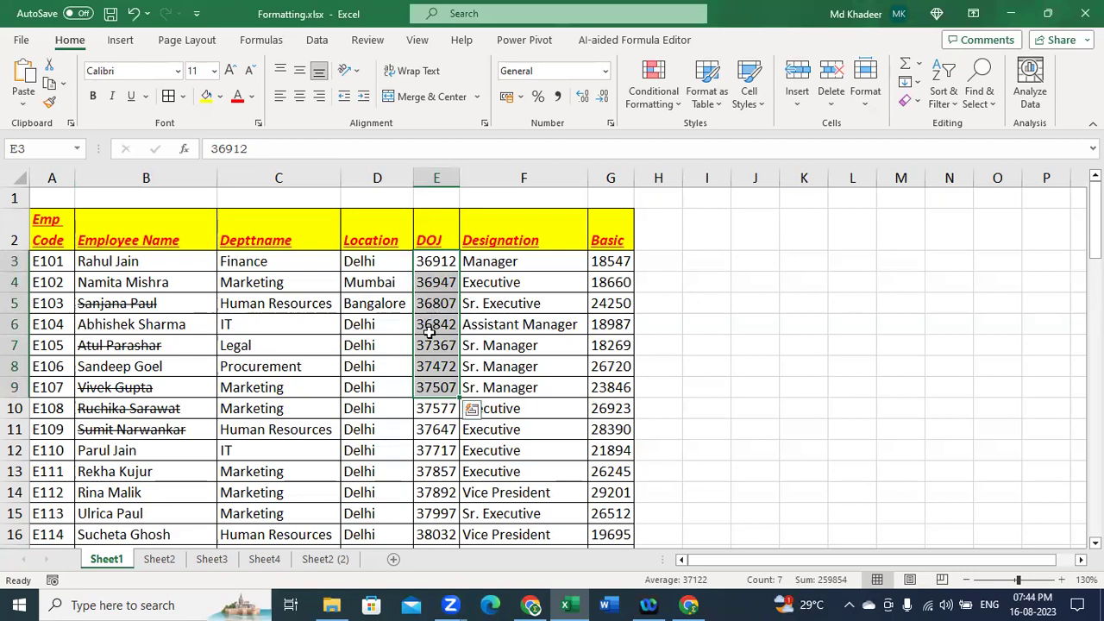
{"action": "left_click", "coordinate": [439, 241]}
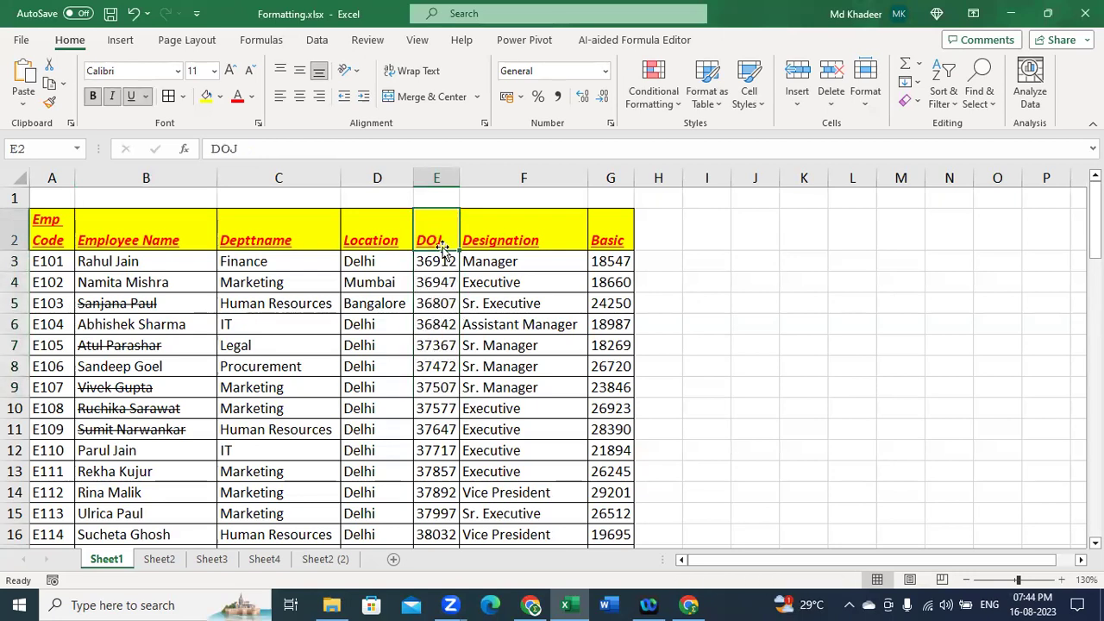
{"action": "left_click", "coordinate": [440, 298]}
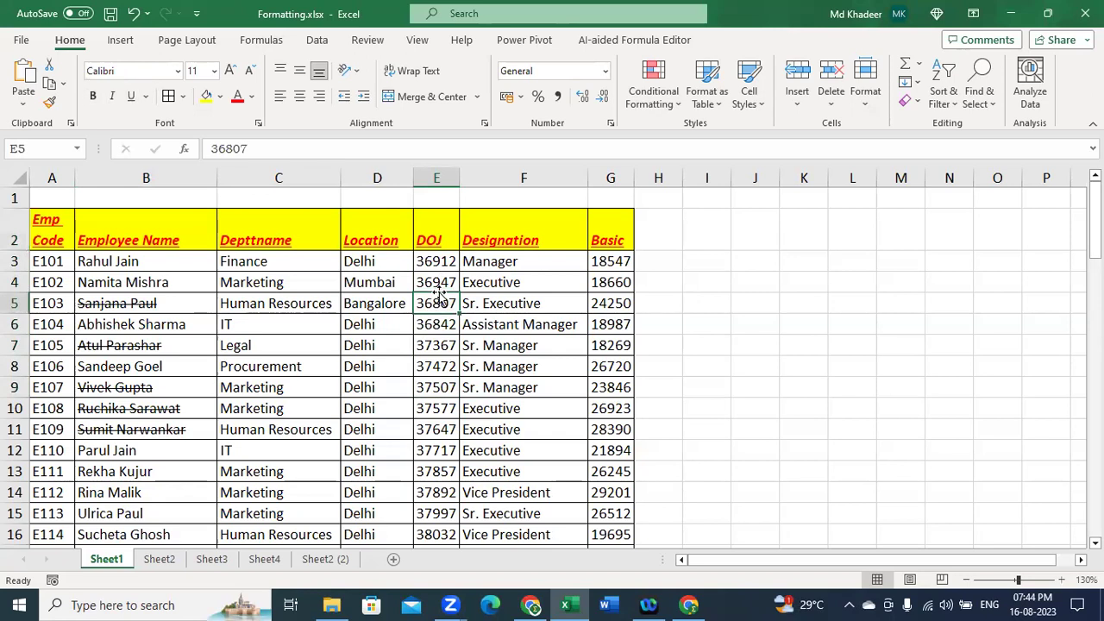
{"action": "left_click", "coordinate": [442, 262]}
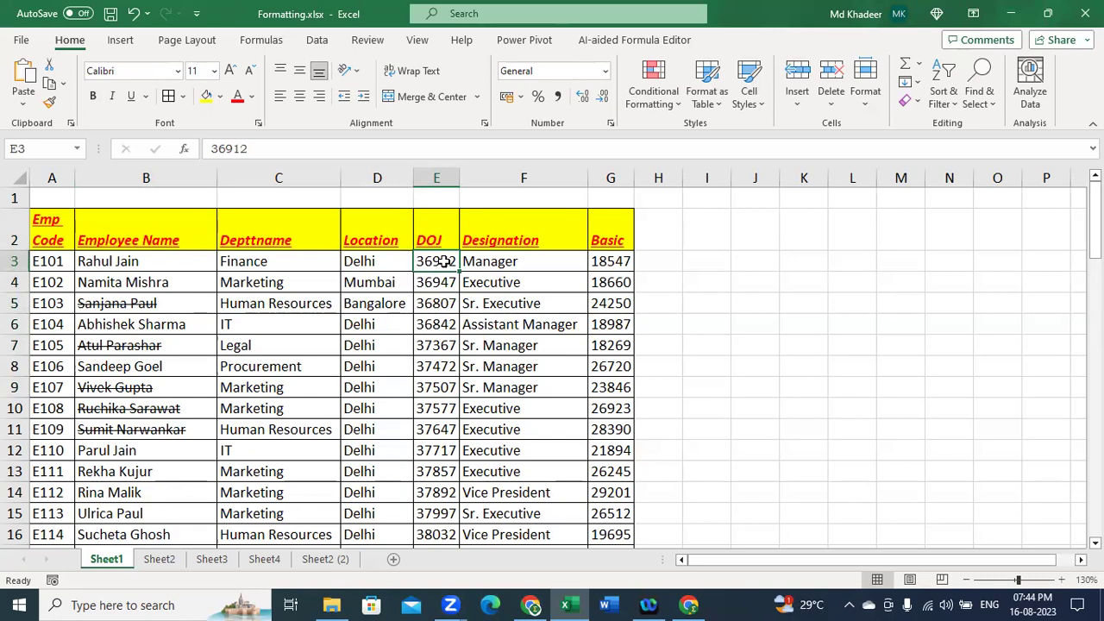
{"action": "left_click_drag", "start_coordinate": [443, 261], "coordinate": [443, 376]}
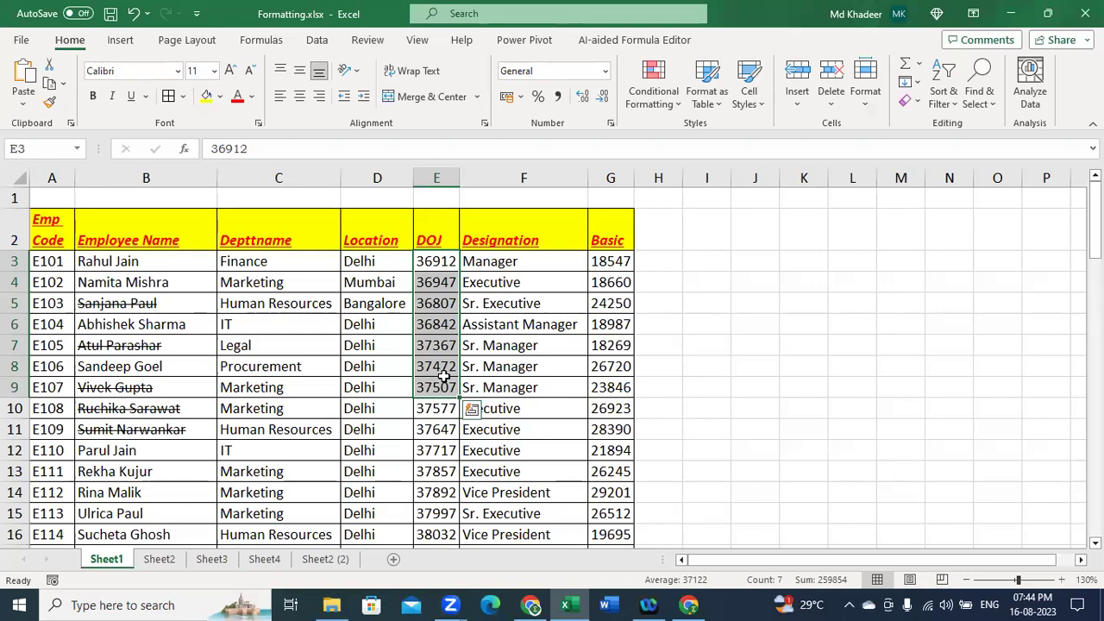
{"action": "left_click", "coordinate": [447, 300]}
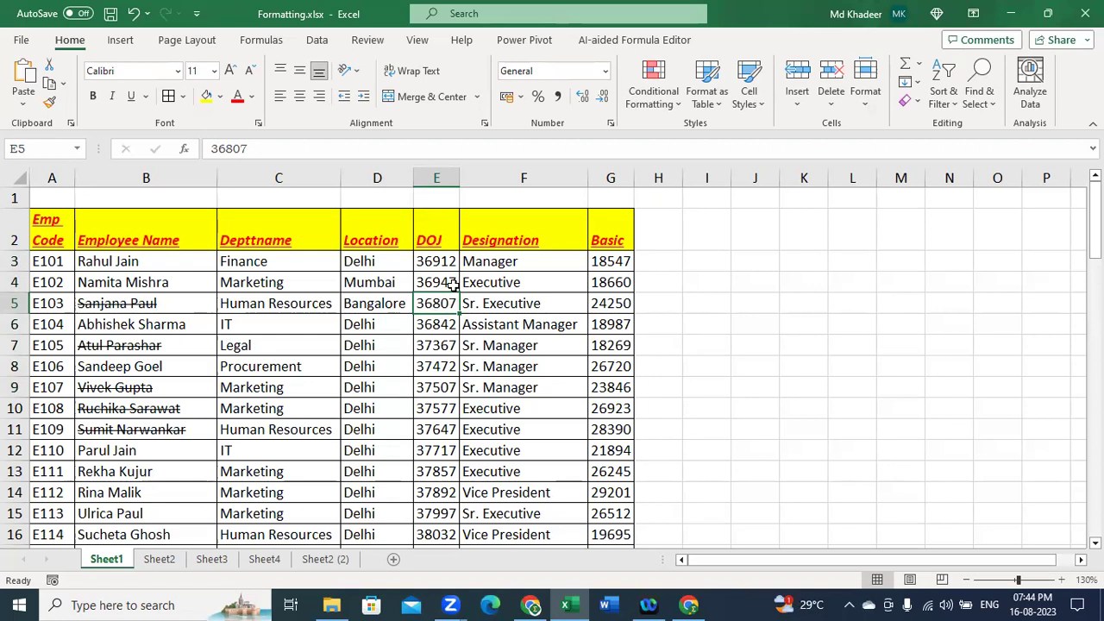
{"action": "left_click", "coordinate": [424, 341]}
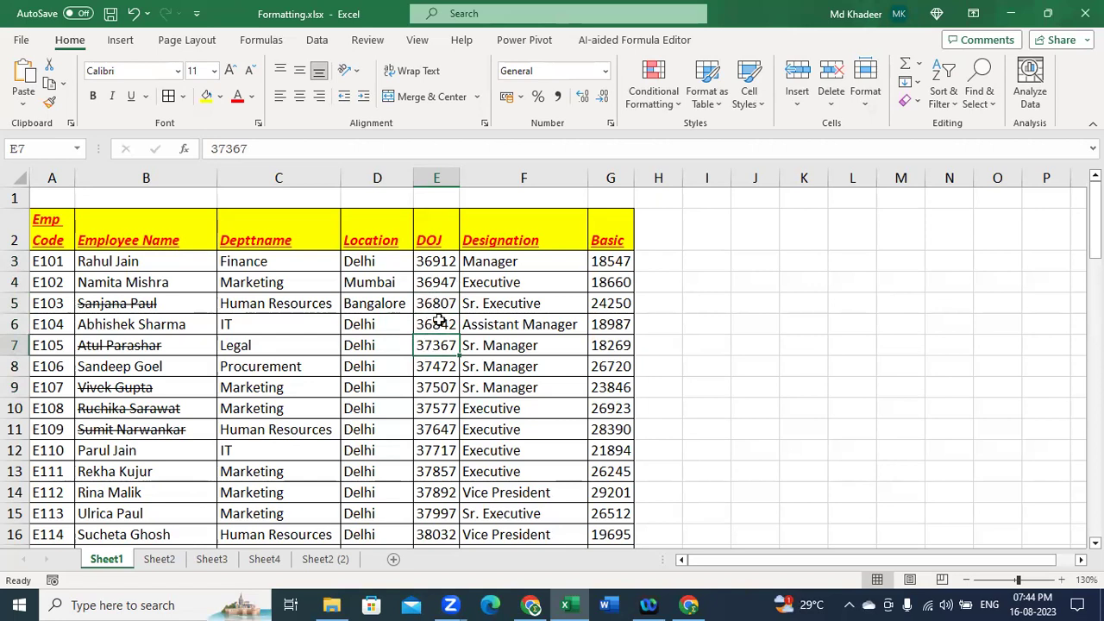
{"action": "left_click_drag", "start_coordinate": [436, 262], "coordinate": [434, 408]}
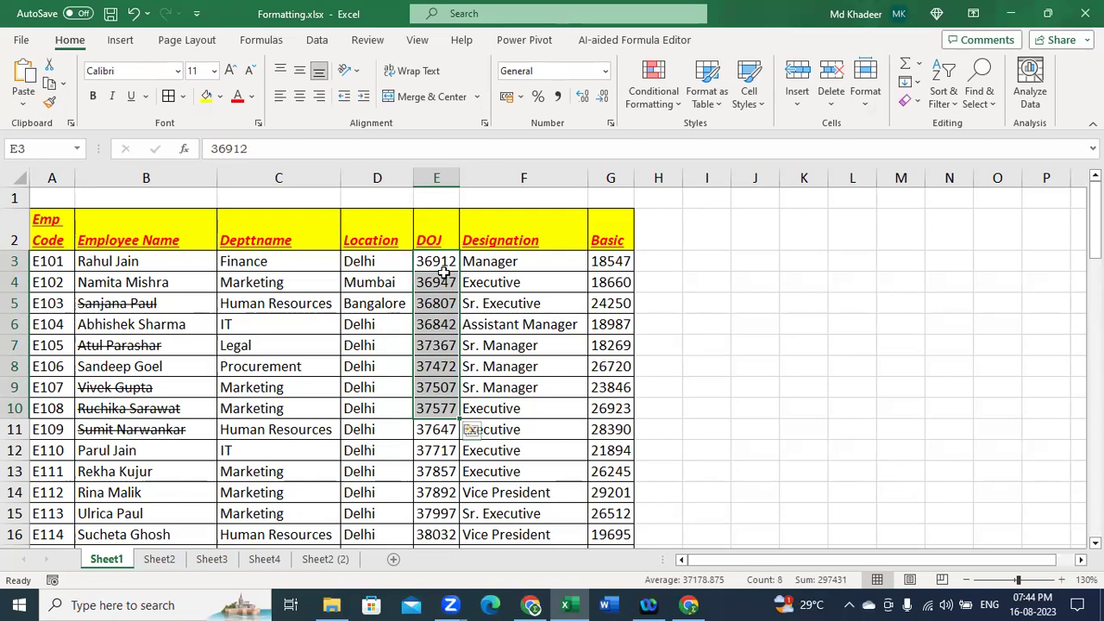
- Widen the DOJ column E and select its first value in E3
{"action": "left_click", "coordinate": [515, 282]}
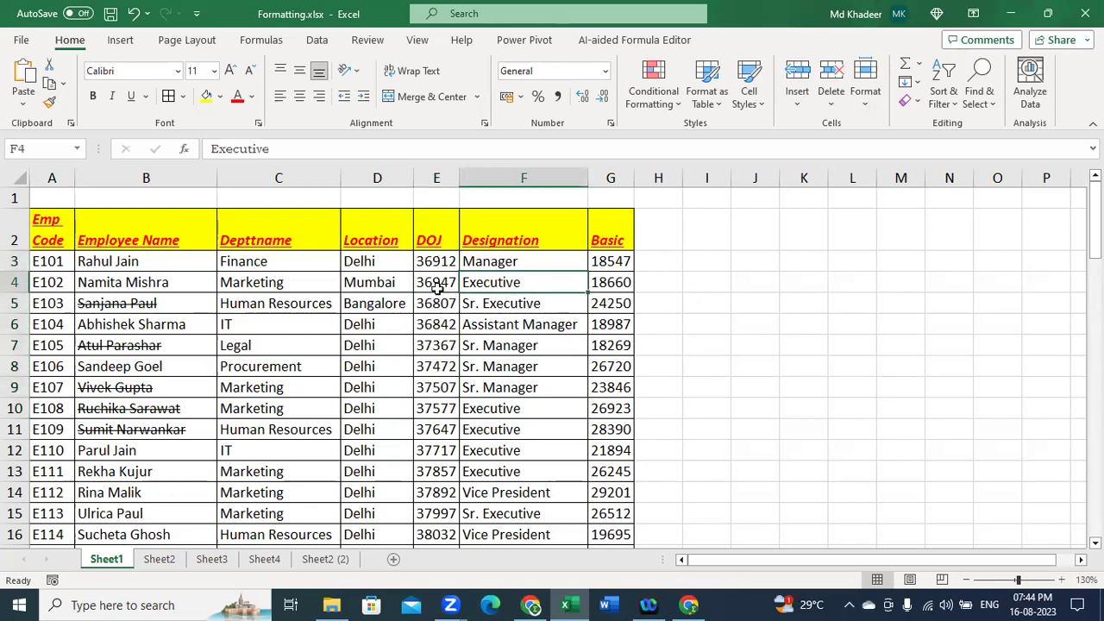
{"action": "left_click_drag", "start_coordinate": [458, 181], "coordinate": [495, 181]}
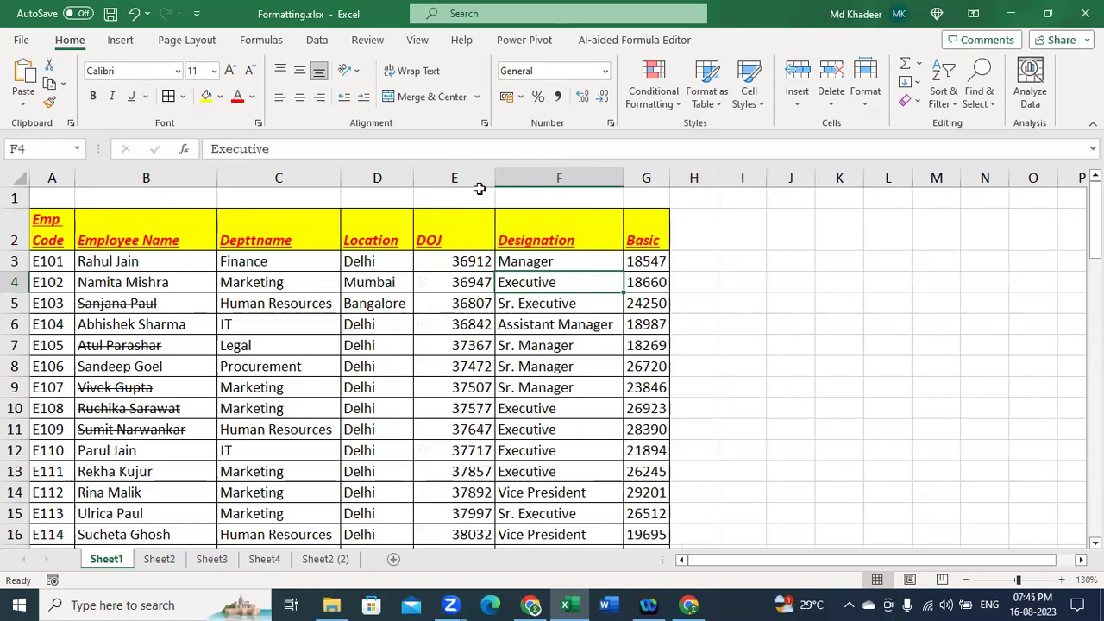
{"action": "left_click", "coordinate": [475, 261]}
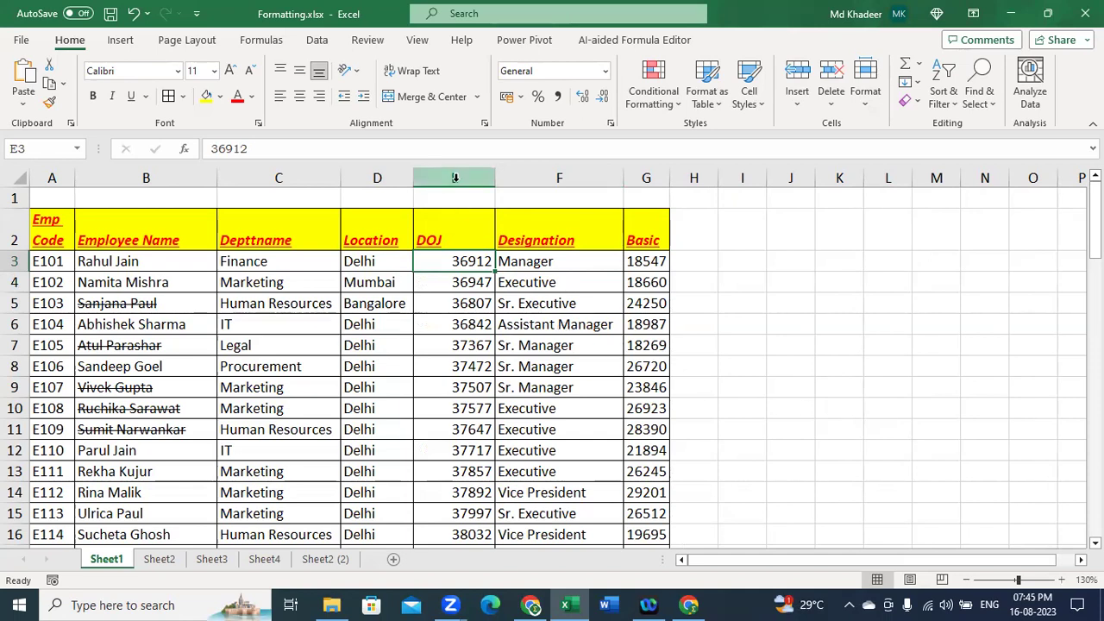
- Select the whole column E and examine how far the selection extends past the table's last row, returning to row 1
{"action": "left_click", "coordinate": [455, 177]}
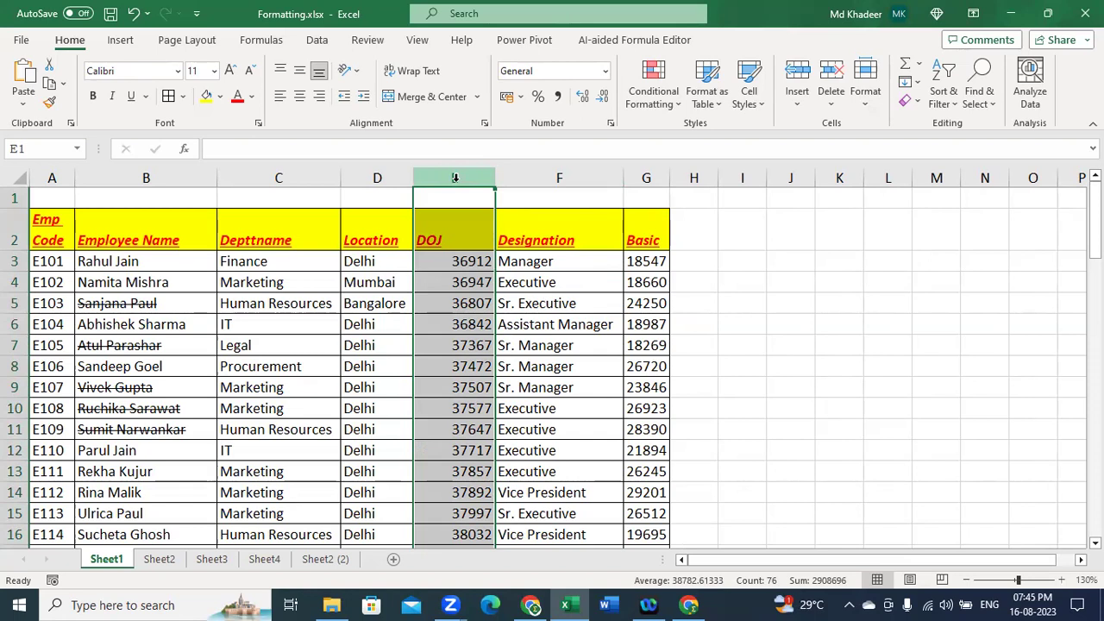
{"action": "scroll", "coordinate": [483, 326], "scroll_direction": "down", "scroll_amount": 10}
{"action": "scroll", "coordinate": [483, 326], "scroll_direction": "down", "scroll_amount": 12}
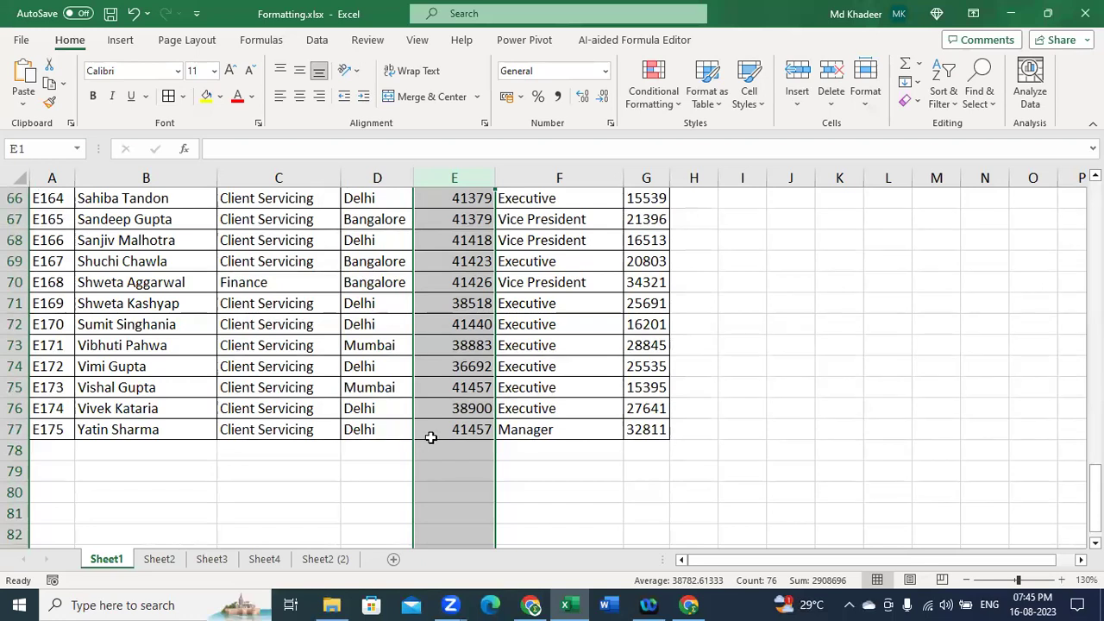
{"action": "scroll", "coordinate": [432, 439], "scroll_direction": "down", "scroll_amount": 14}
{"action": "scroll", "coordinate": [436, 441], "scroll_direction": "down", "scroll_amount": 14}
{"action": "scroll", "coordinate": [439, 441], "scroll_direction": "up", "scroll_amount": 20}
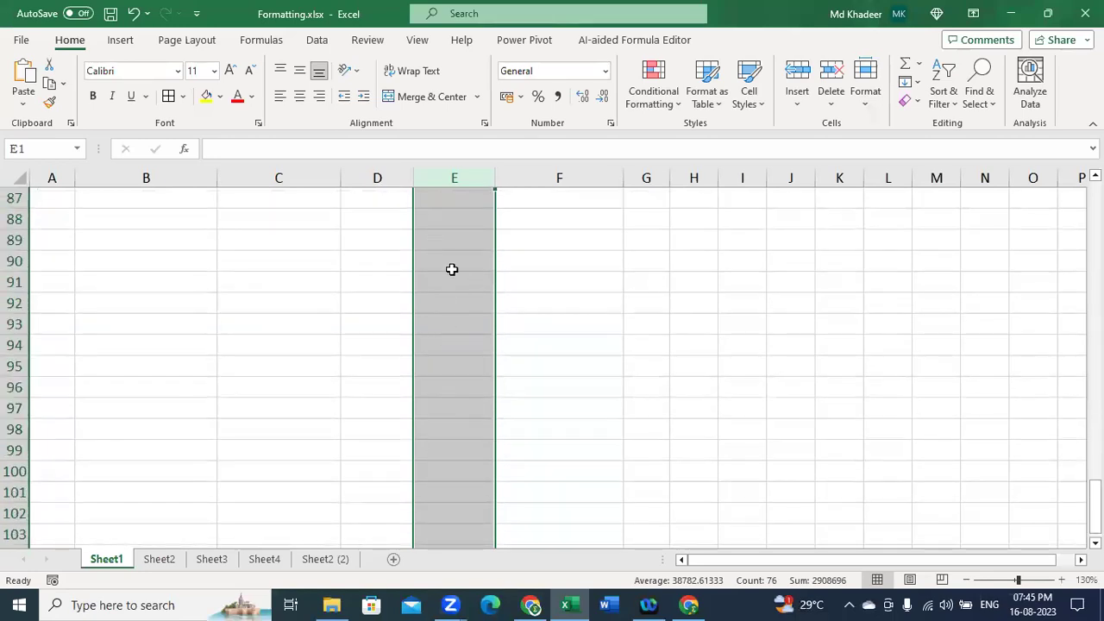
{"action": "scroll", "coordinate": [456, 347], "scroll_direction": "up", "scroll_amount": 2}
{"action": "scroll", "coordinate": [456, 348], "scroll_direction": "up", "scroll_amount": 5}
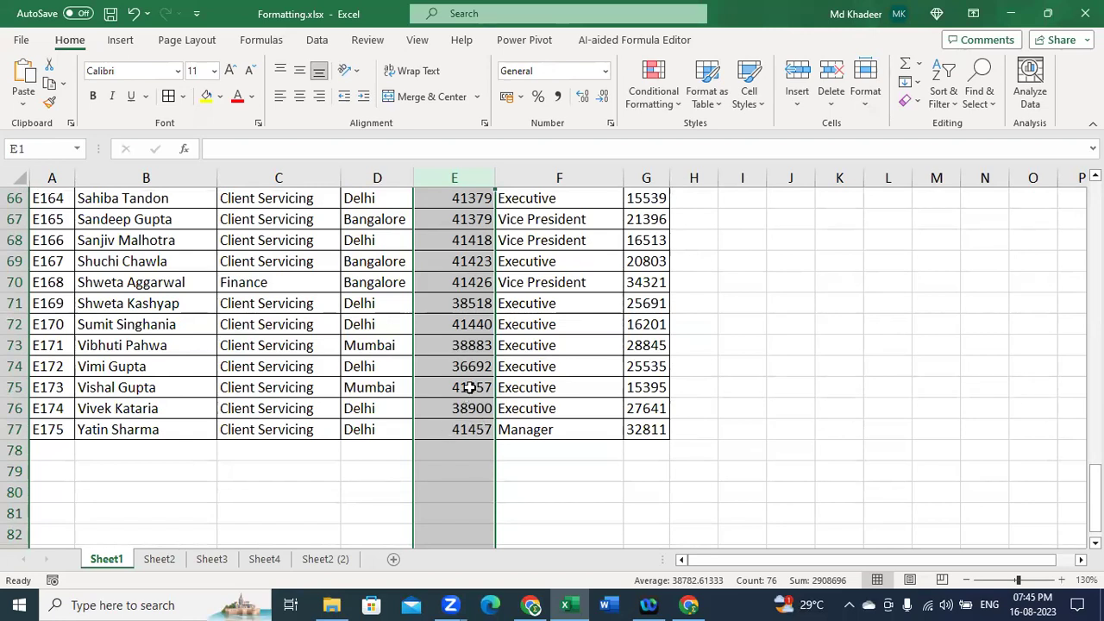
{"action": "scroll", "coordinate": [475, 379], "scroll_direction": "up", "scroll_amount": 20}
{"action": "scroll", "coordinate": [473, 380], "scroll_direction": "up", "scroll_amount": 1}
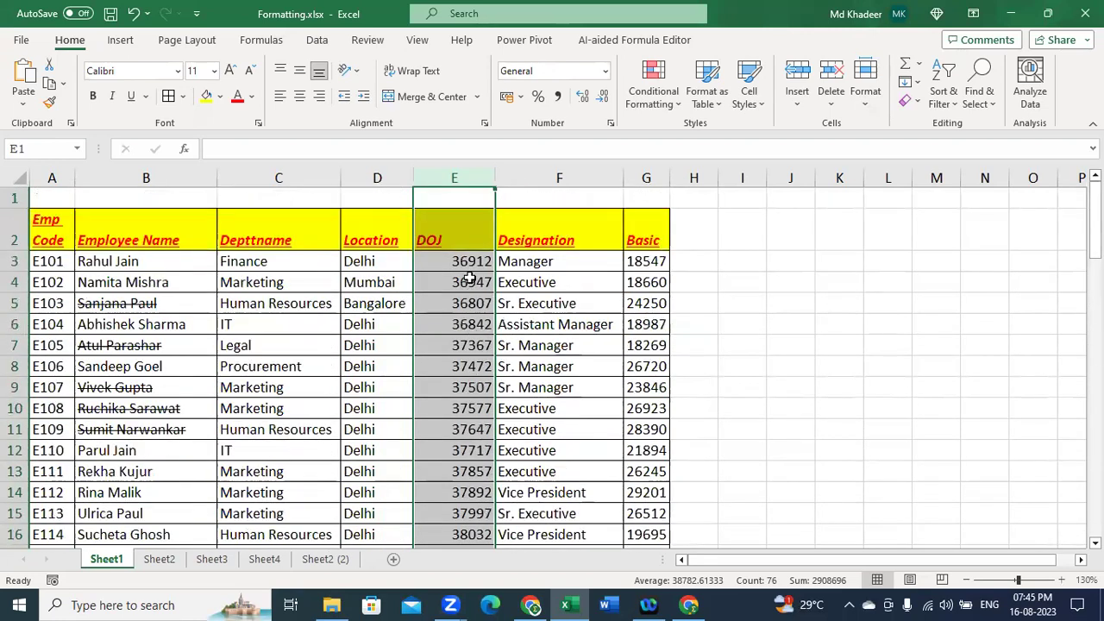
- Try a day-month-year date format like 21-Jan-01 on the DOJ values E3:E77, and return them to General
{"action": "left_click", "coordinate": [457, 260]}
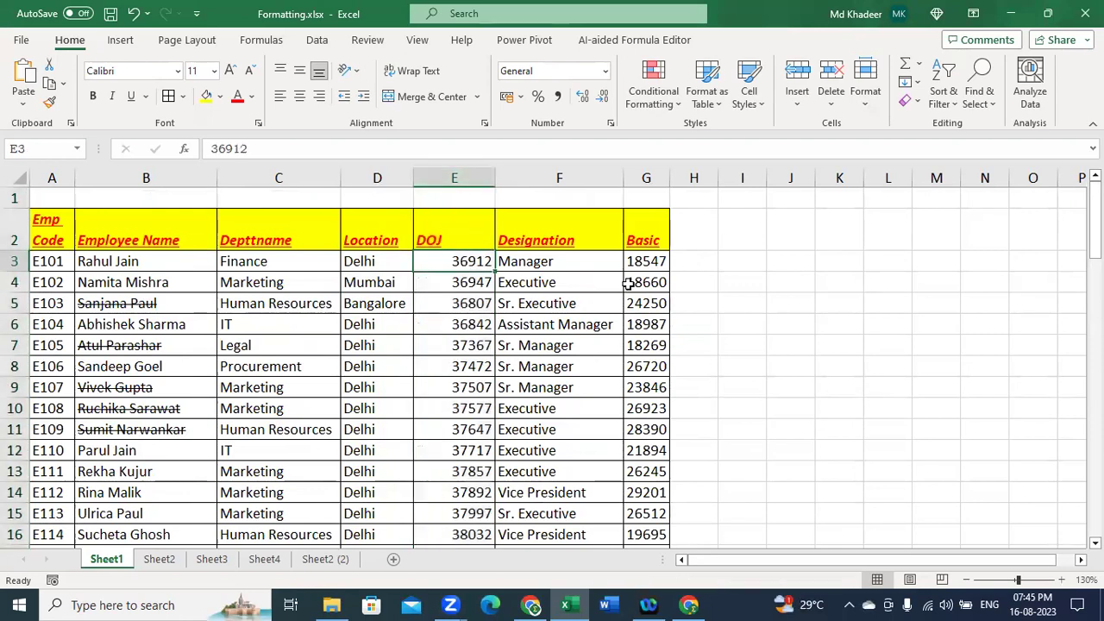
{"action": "mouse_move", "coordinate": [457, 262]}
{"action": "left_mouse_down"}
{"action": "mouse_move", "coordinate": [460, 449]}
{"action": "mouse_move", "coordinate": [457, 266]}
{"action": "left_mouse_up"}
{"action": "key", "text": "ctrl+shift+Down"}
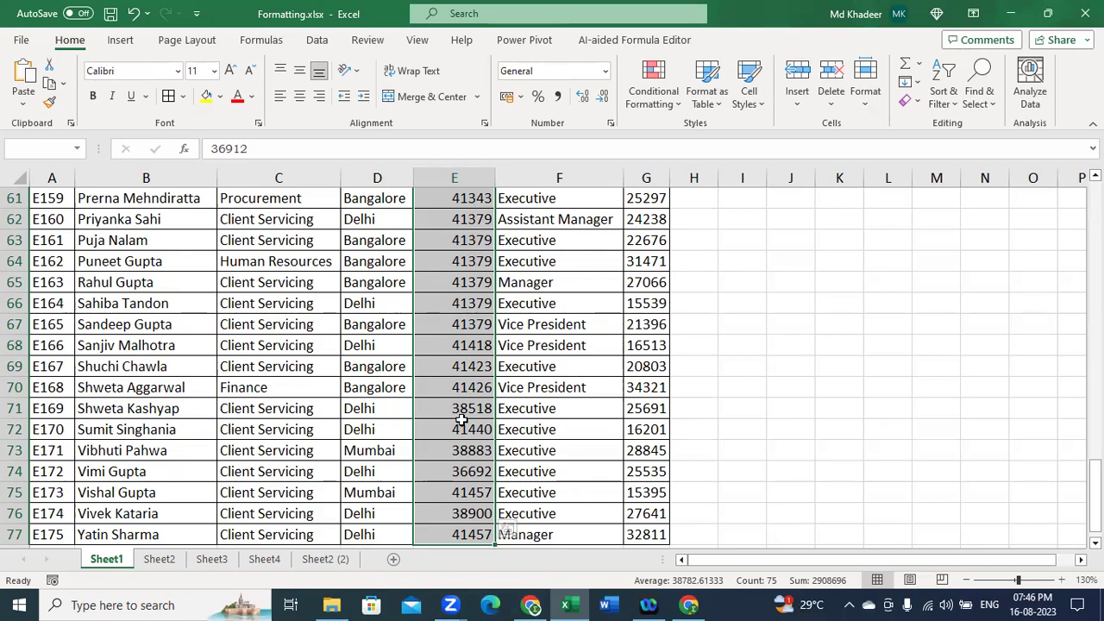
{"action": "scroll", "coordinate": [462, 496], "scroll_direction": "down", "scroll_amount": 1}
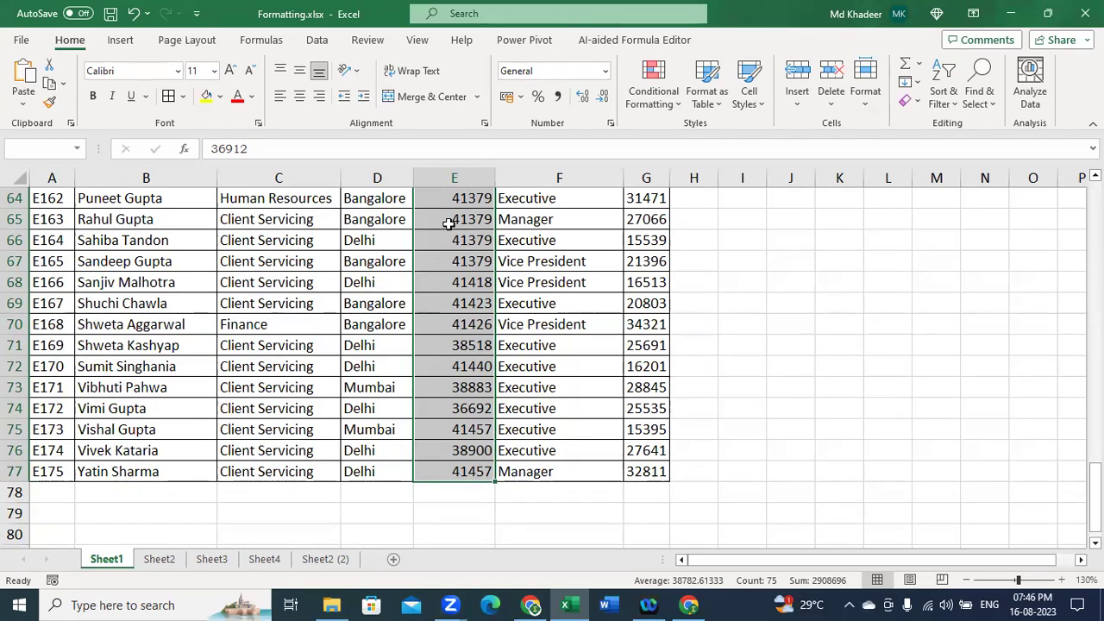
{"action": "mouse_move", "coordinate": [483, 487]}
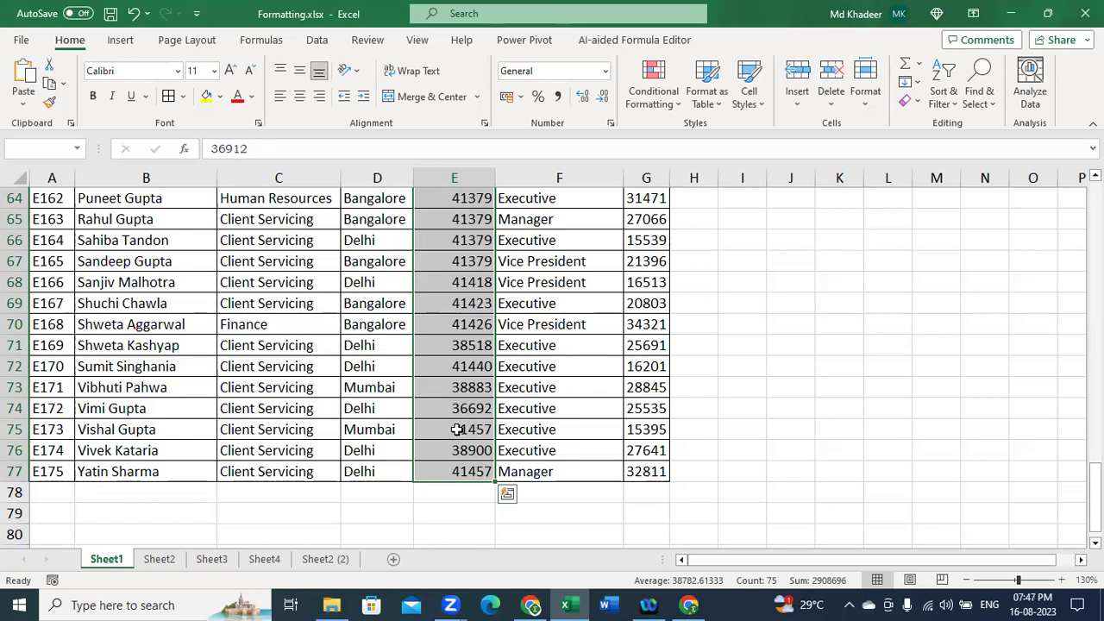
{"action": "key", "text": "ctrl+shift+3"}
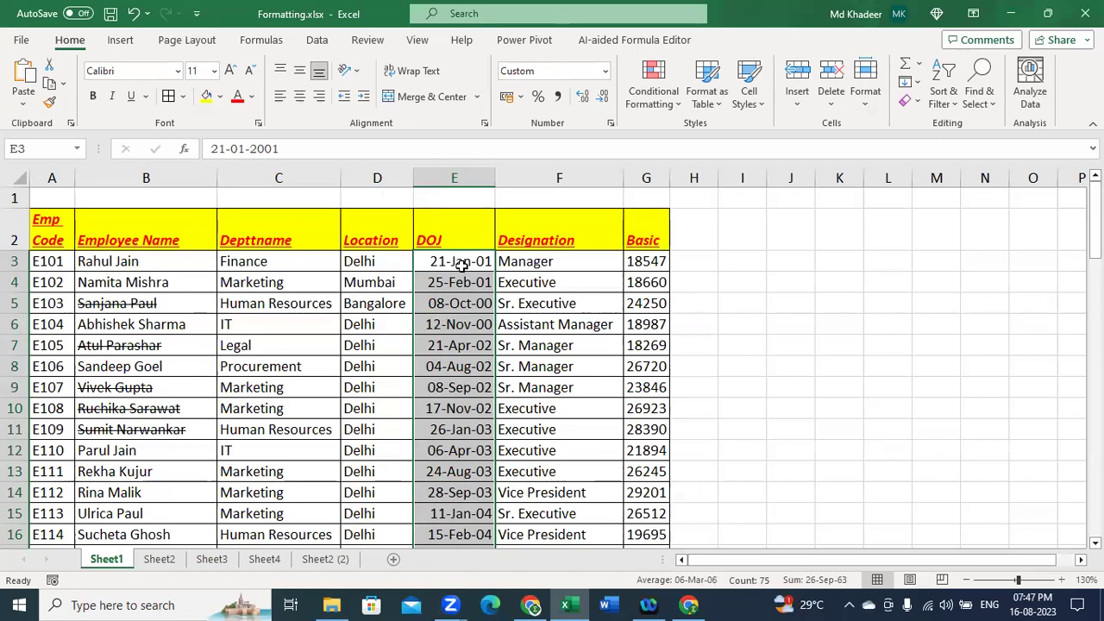
{"action": "key", "text": "ctrl+shift+asciitilde"}
{"action": "left_click", "coordinate": [472, 262]}
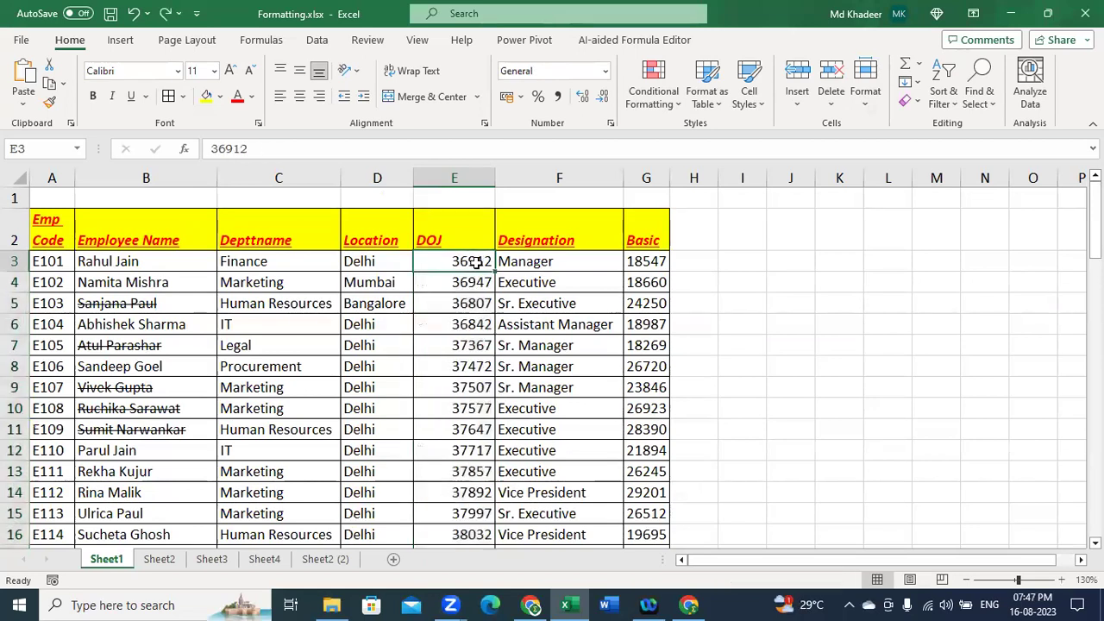
- Select the DOJ values E3:E77 and format them as Short Date
{"action": "key", "text": "ctrl+shift+Down"}
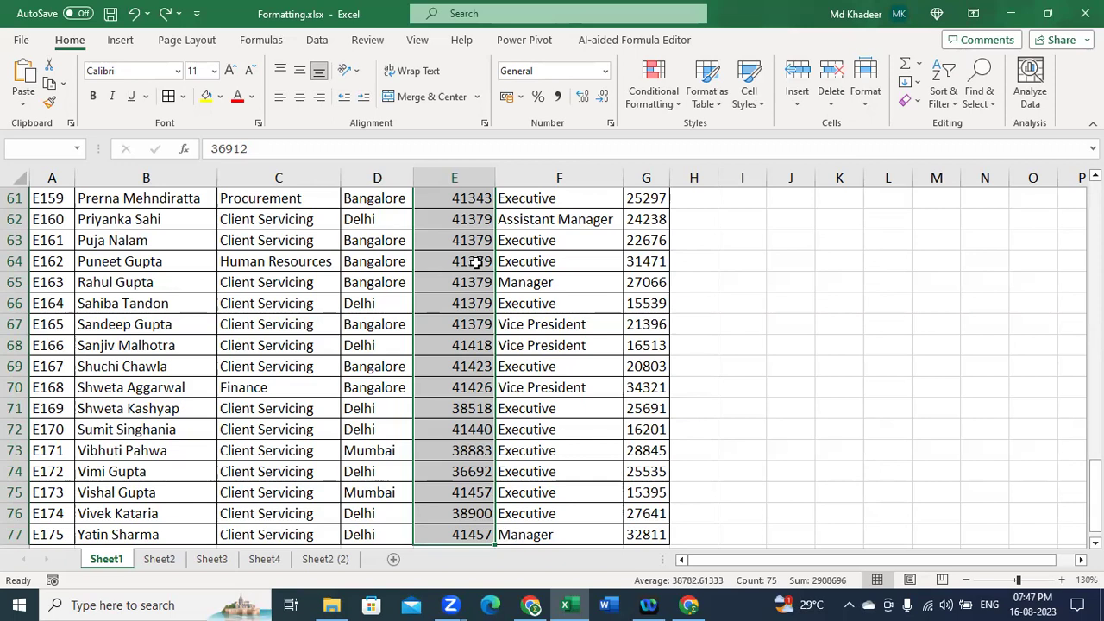
{"action": "scroll", "coordinate": [476, 261], "scroll_direction": "up", "scroll_amount": 20}
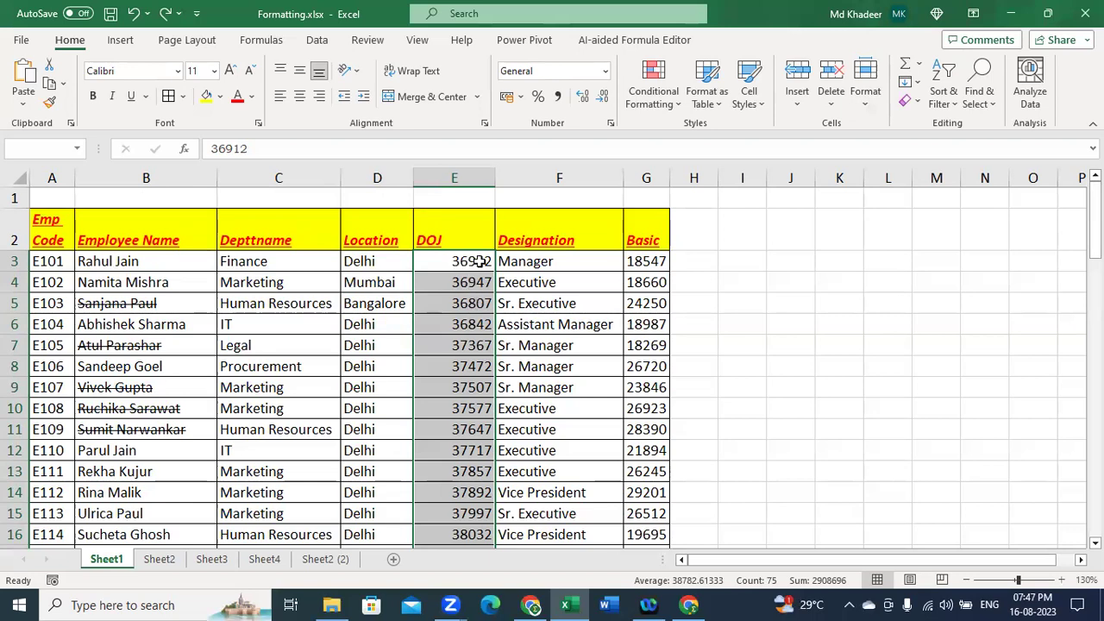
{"action": "left_click", "coordinate": [606, 72]}
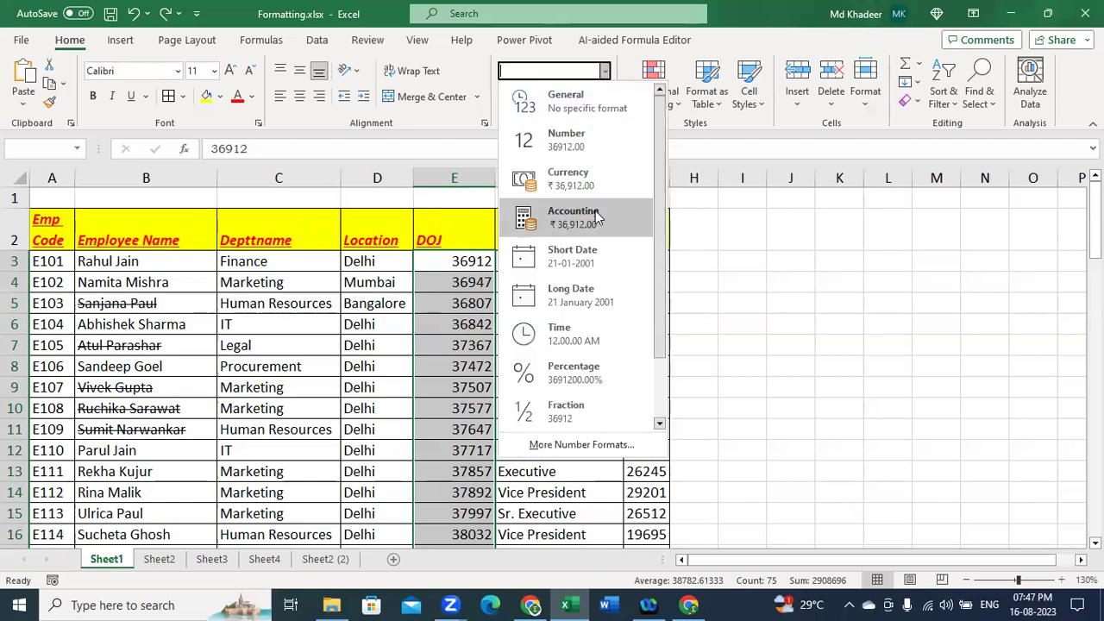
{"action": "left_click", "coordinate": [572, 256]}
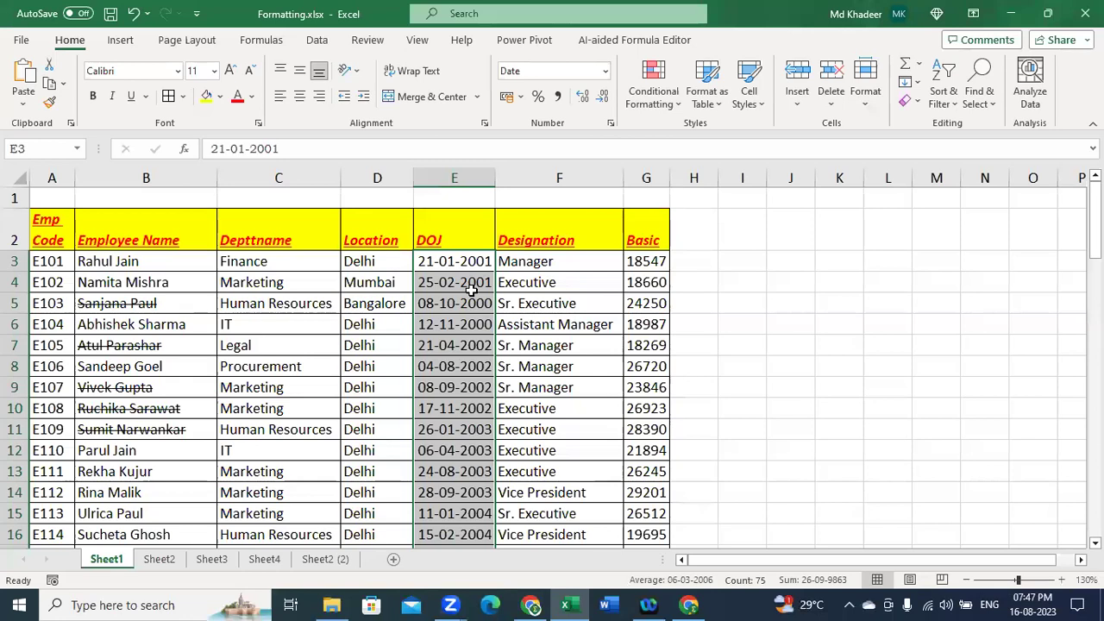
{"action": "left_click", "coordinate": [578, 307]}
- Highlight the Basic values G3:G10, reduce the selection to G3, and widen column G
{"action": "left_click_drag", "start_coordinate": [660, 261], "coordinate": [659, 404]}
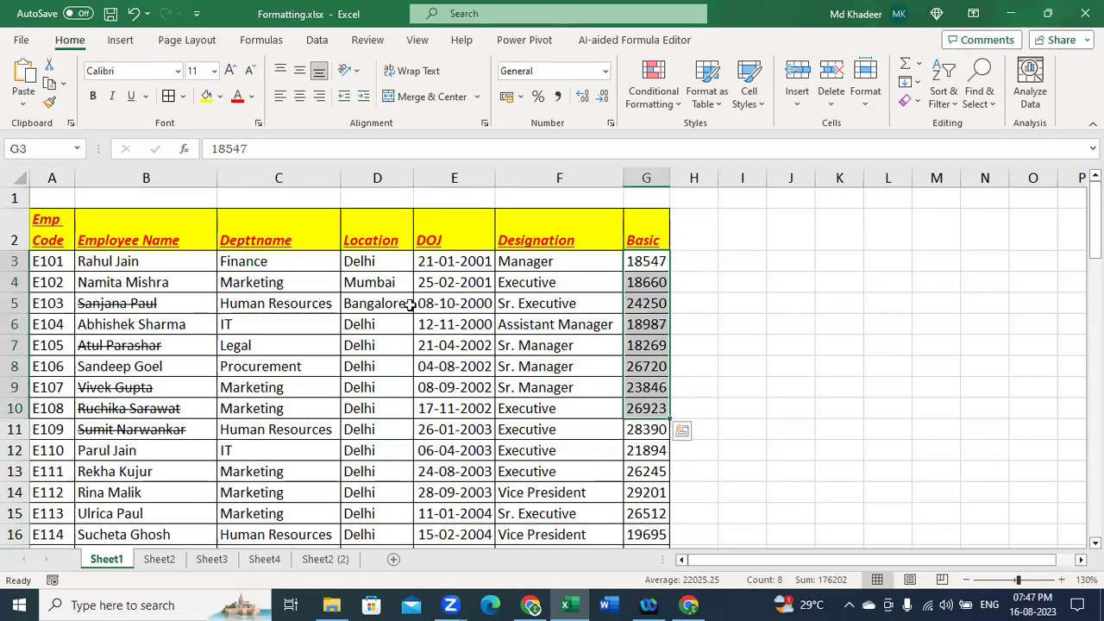
{"action": "left_click", "coordinate": [651, 264]}
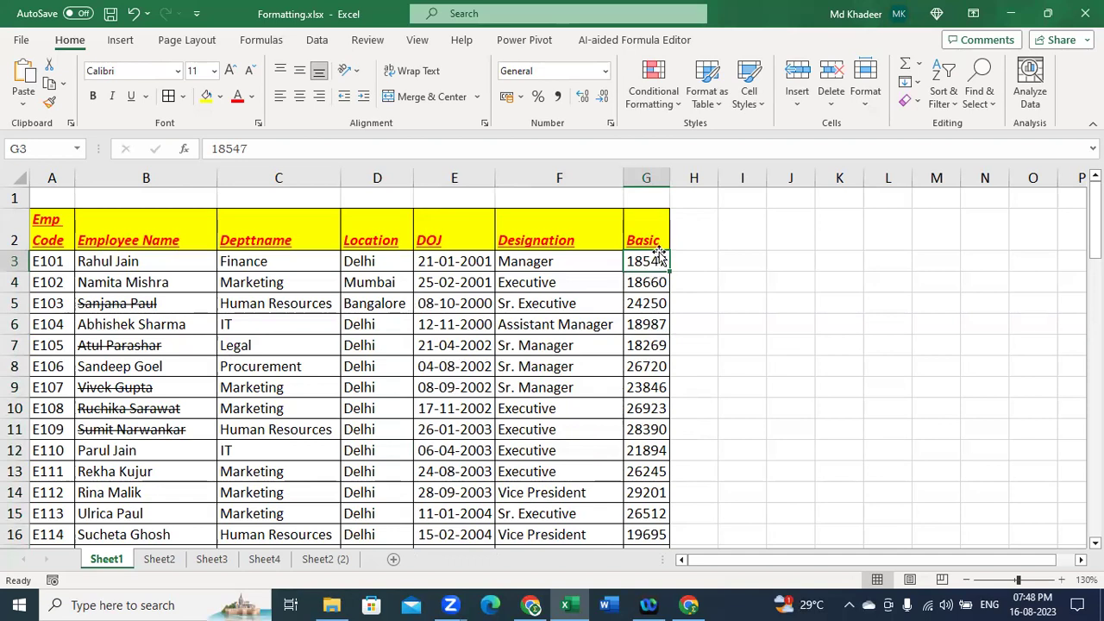
{"action": "left_click_drag", "start_coordinate": [670, 177], "coordinate": [708, 182]}
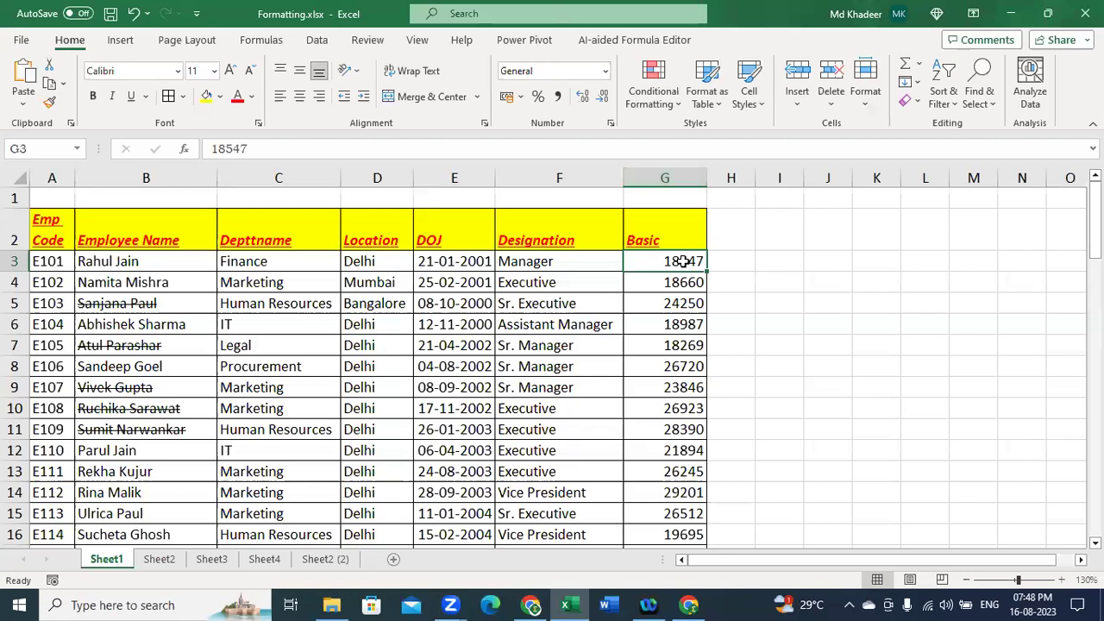
- Select the Basic values G3:G77 and apply Comma Style to them
{"action": "key", "text": "ctrl+shift+Down"}
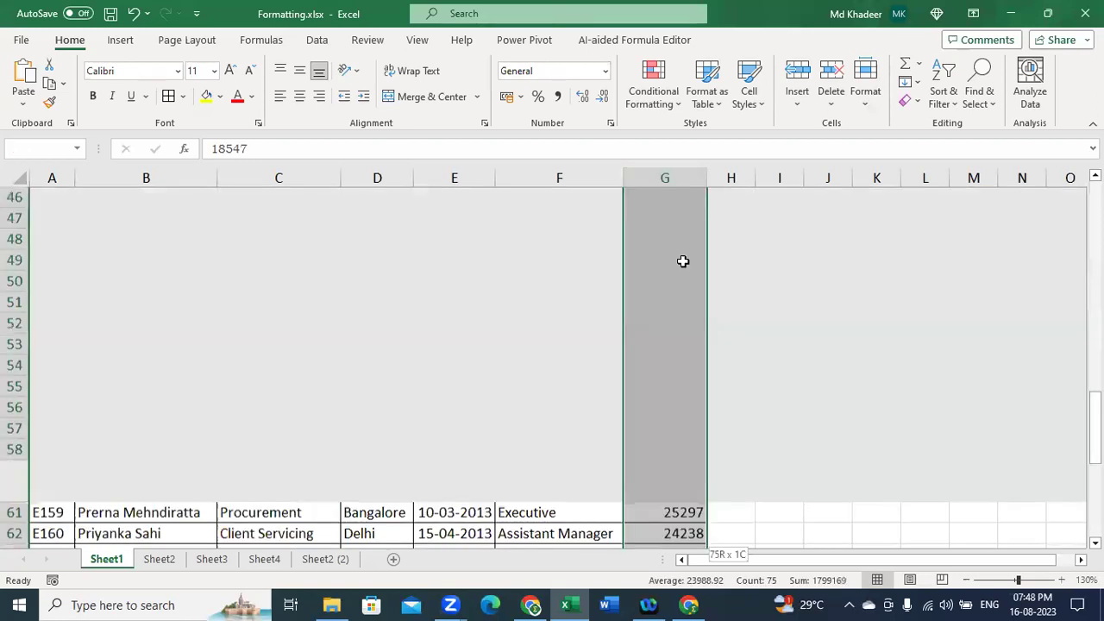
{"action": "scroll", "coordinate": [682, 261], "scroll_direction": "up", "scroll_amount": 20}
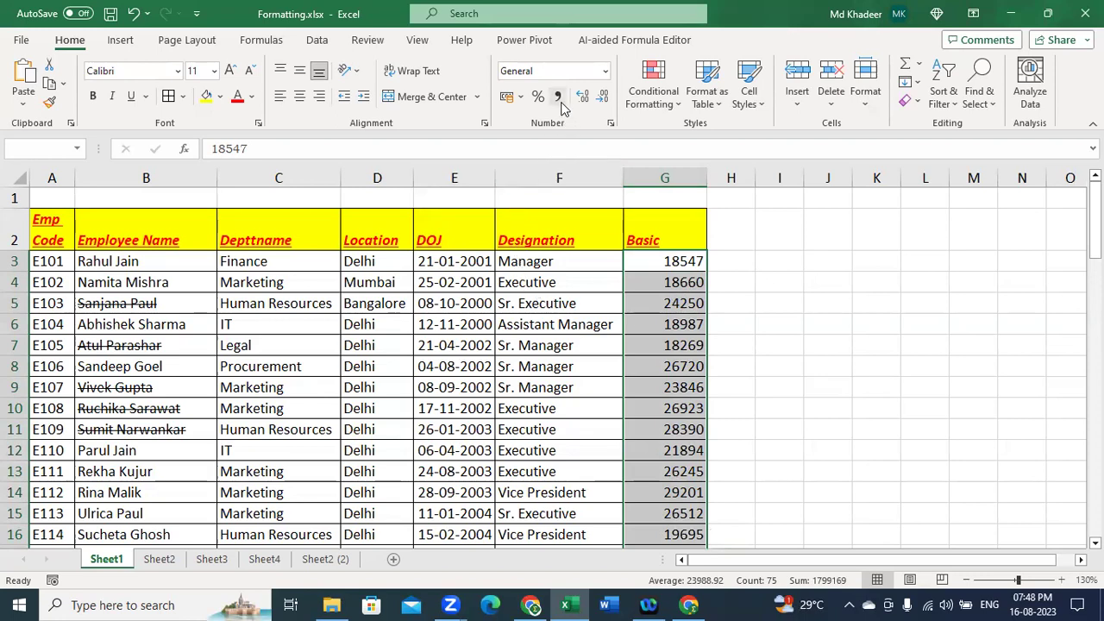
{"action": "key", "text": "ctrl+q"}
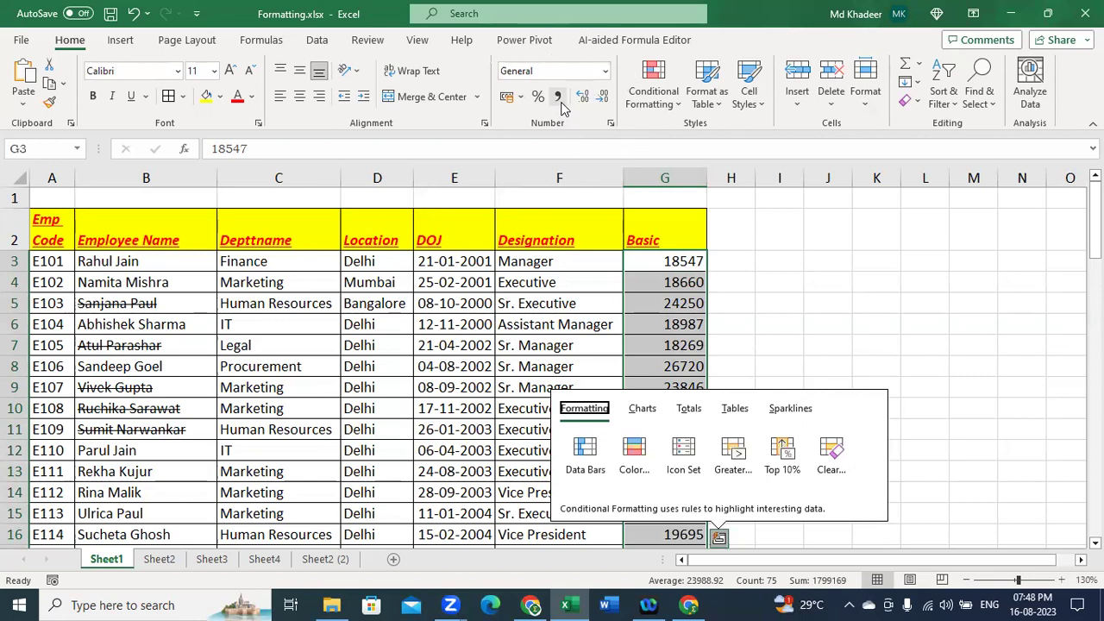
{"action": "key", "text": "Escape"}
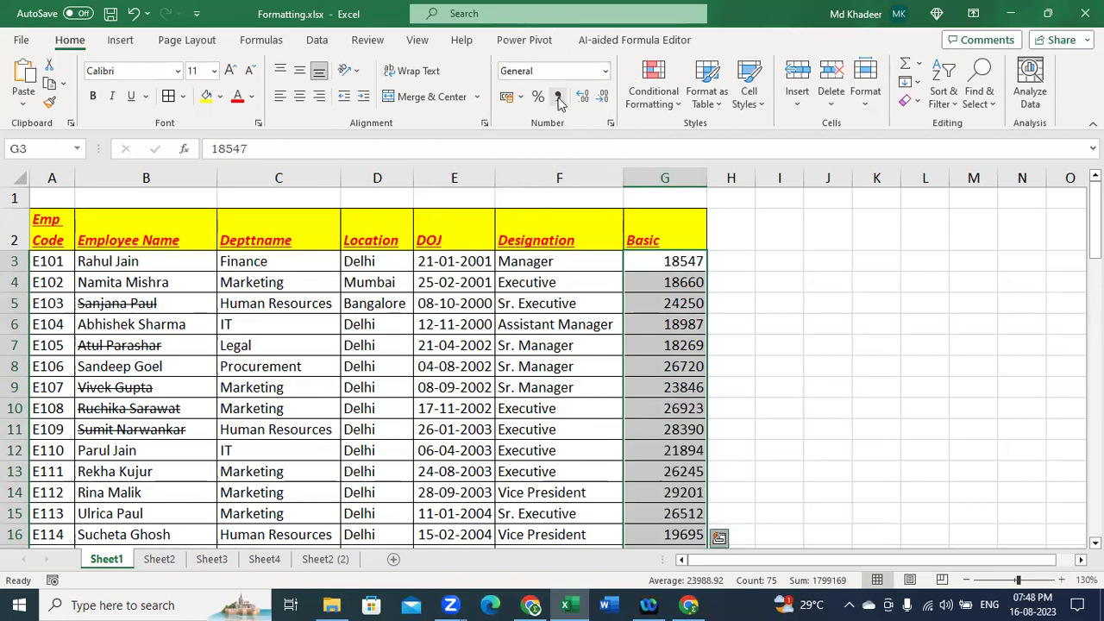
{"action": "left_click", "coordinate": [558, 97]}
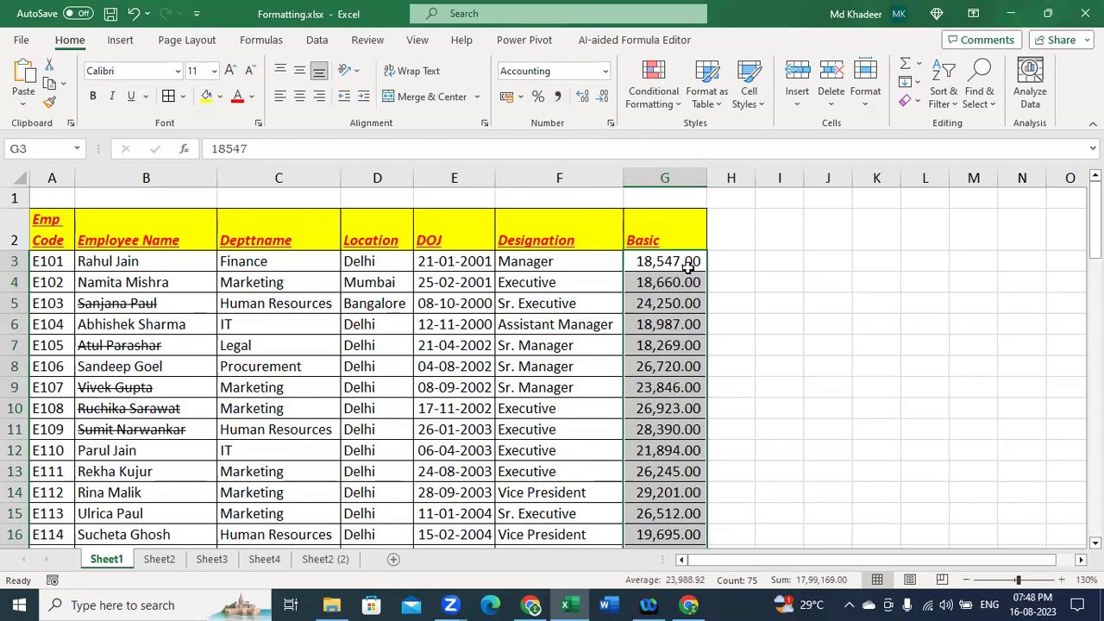
- Undo the Comma Style on G3:G77, apply the Number format with thousands separators and two decimals instead, and deselect the range
{"action": "key", "text": "ctrl+z"}
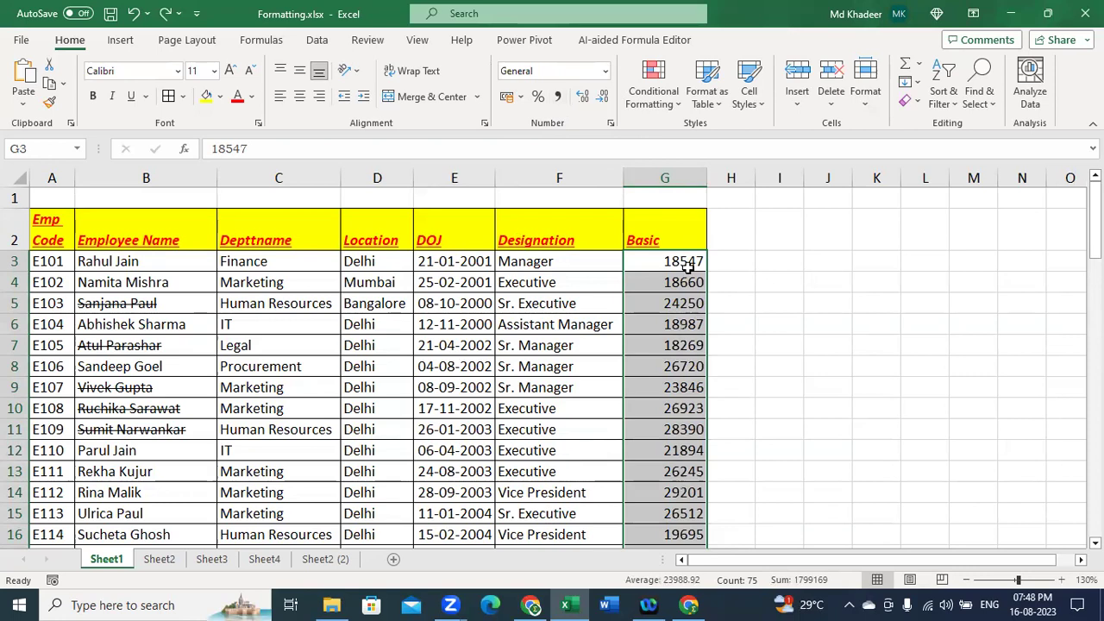
{"action": "key", "text": "ctrl+y"}
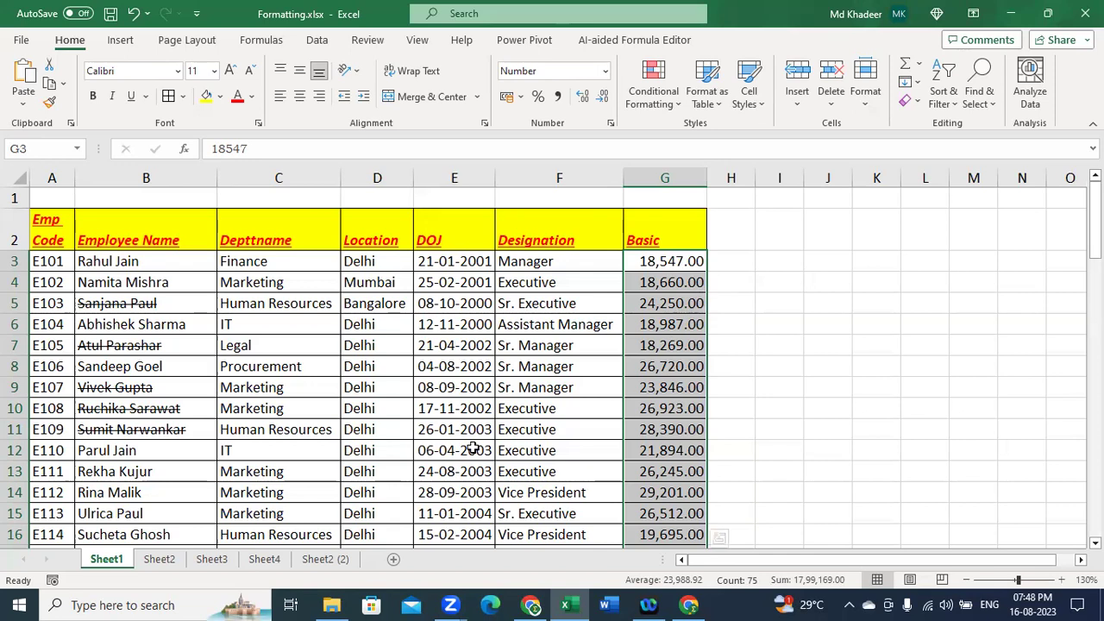
{"action": "left_click", "coordinate": [366, 425]}
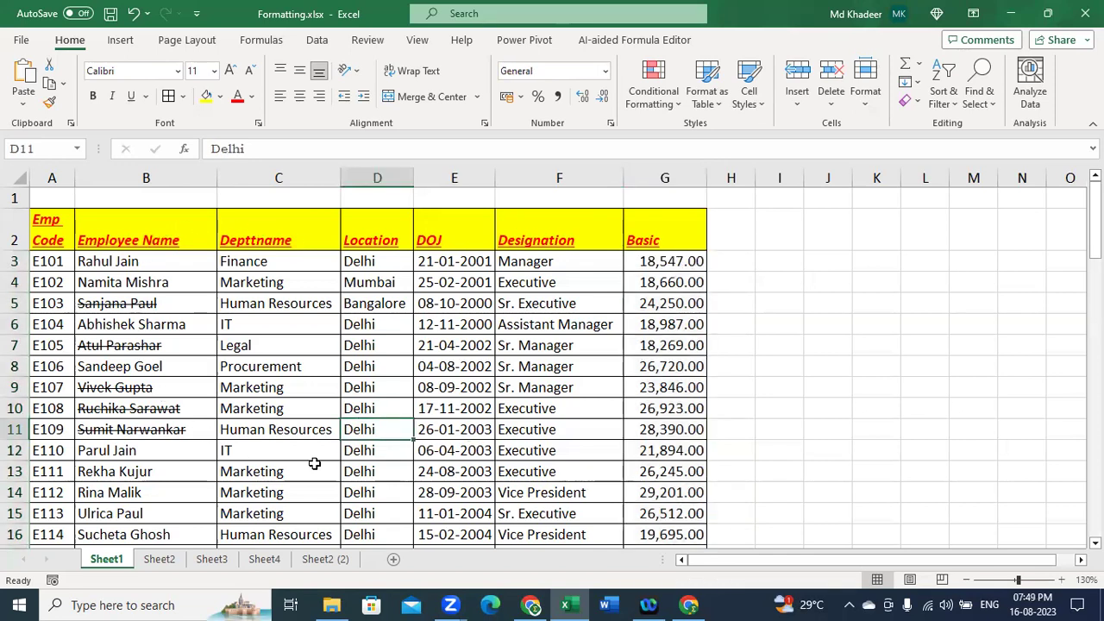
- Highlight the formatted table from A2 to G13, clear the selection, and repeat the highlight for A2:G12
{"action": "left_click_drag", "start_coordinate": [41, 221], "coordinate": [672, 492]}
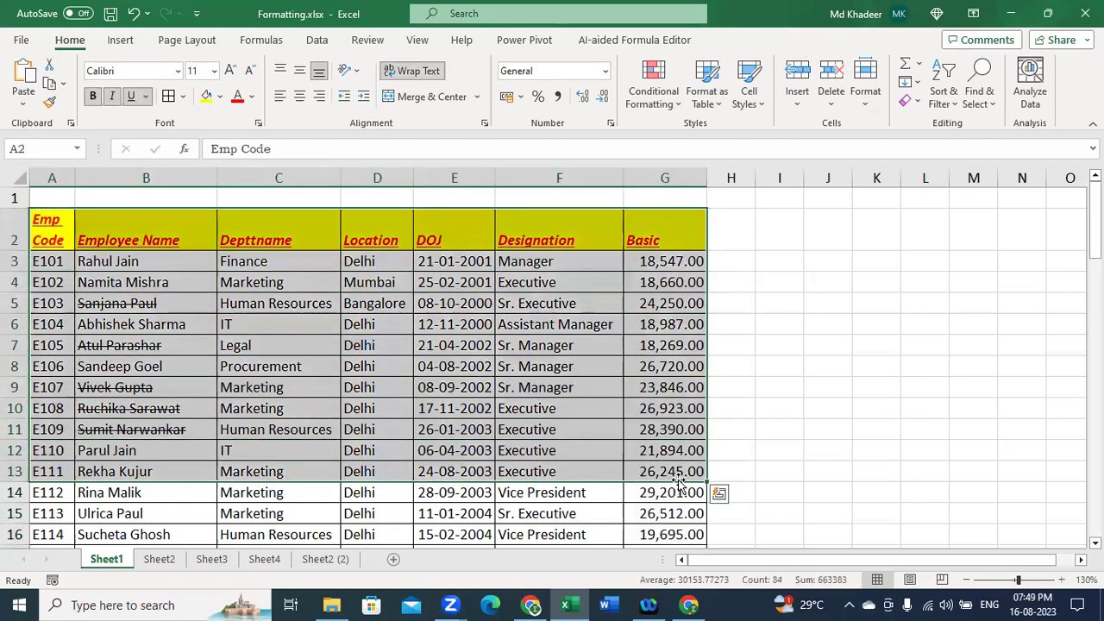
{"action": "left_click", "coordinate": [473, 405]}
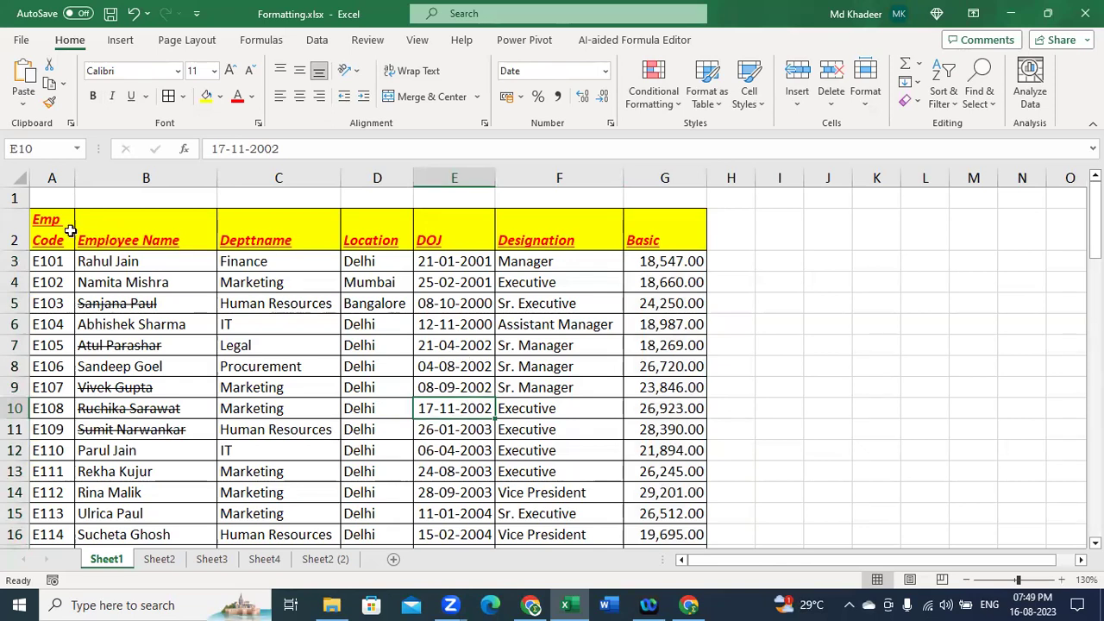
{"action": "left_click_drag", "start_coordinate": [62, 228], "coordinate": [647, 451]}
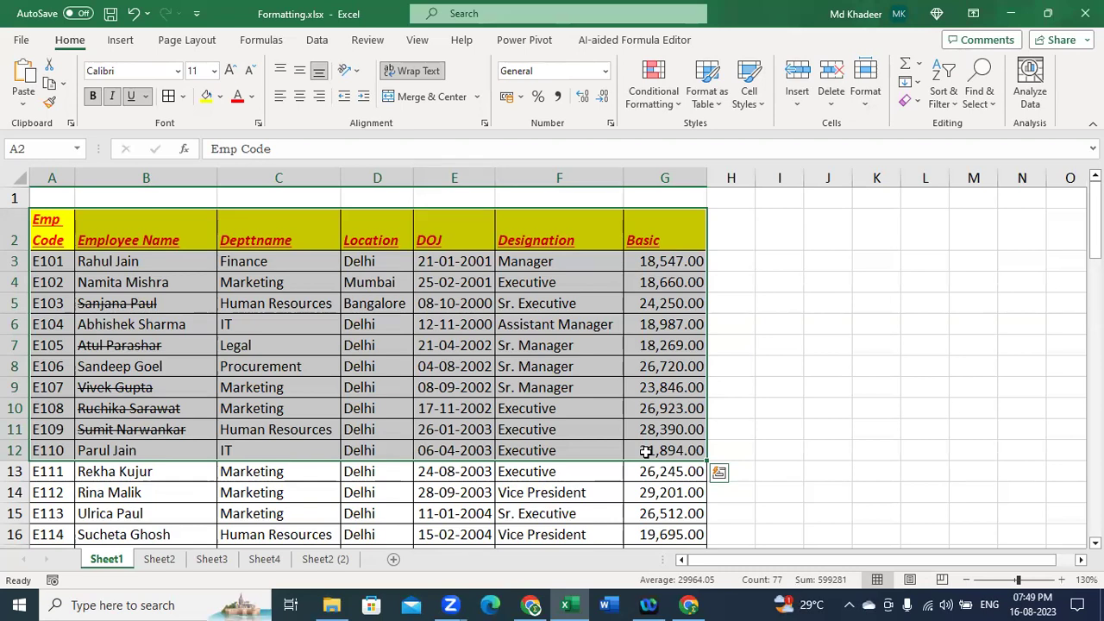
{"action": "left_click", "coordinate": [380, 324]}
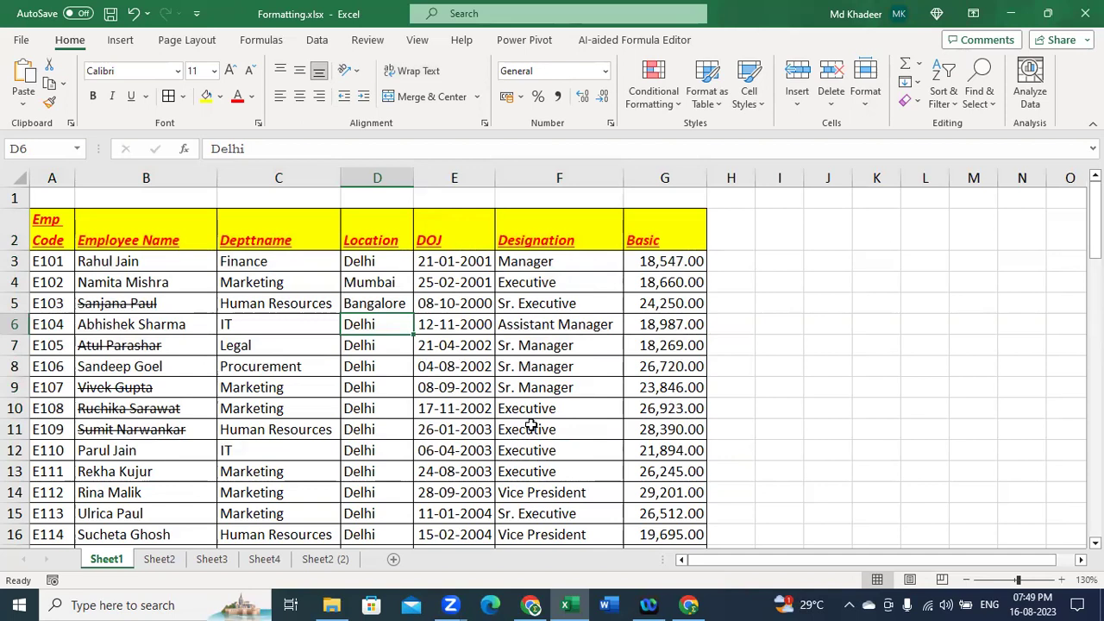
{"action": "left_click_drag", "start_coordinate": [876, 492], "coordinate": [876, 513]}
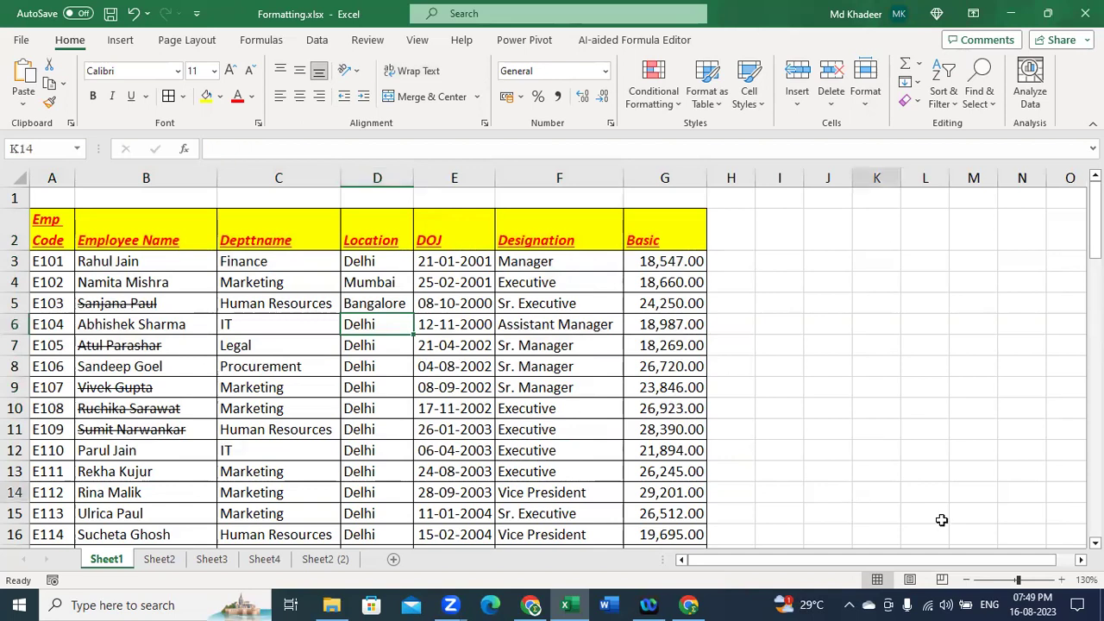
{"action": "left_click", "coordinate": [806, 429]}
{"action": "key", "text": "Right"}
{"action": "key", "text": "Right"}
{"action": "key", "text": "Right"}
{"action": "key", "text": "Right"}
{"action": "key", "text": "Right"}
{"action": "key", "text": "Right"}
{"action": "key", "text": "Right"}
{"action": "key", "text": "Right"}
{"action": "key", "text": "Right"}
{"action": "key", "text": "Right"}
{"action": "key", "text": "Right"}
{"action": "key", "text": "Right"}
{"action": "key", "text": "Right"}
{"action": "key", "text": "Right"}
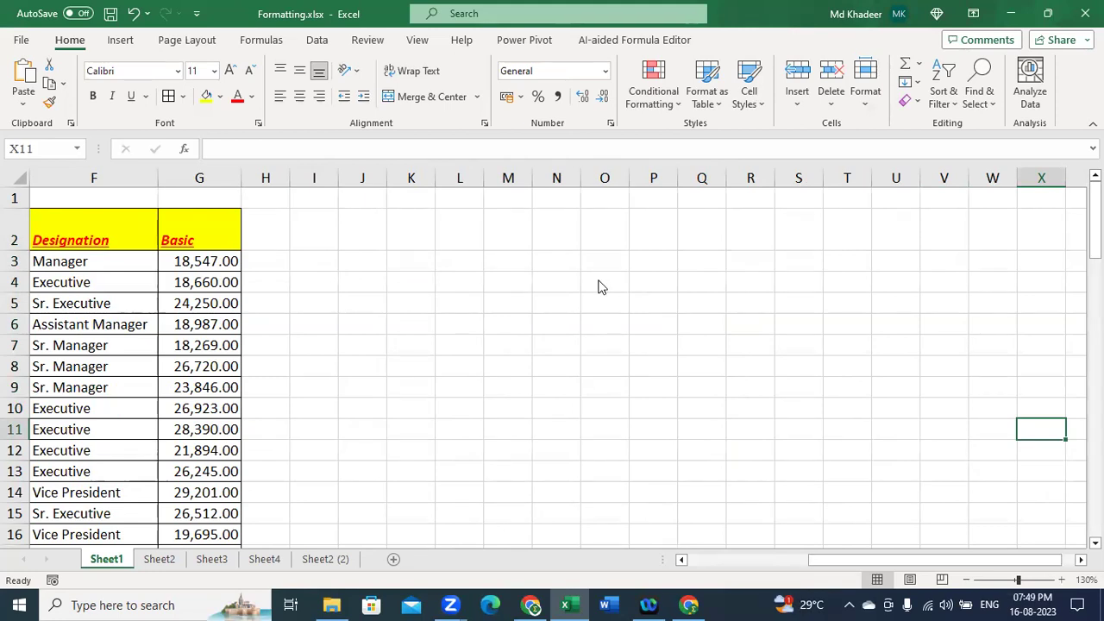
- Switch to File Explorer and open the Advanced Excel Course Content PDF from the Excelytics folder on the Desktop
{"action": "key", "text": "super+d"}
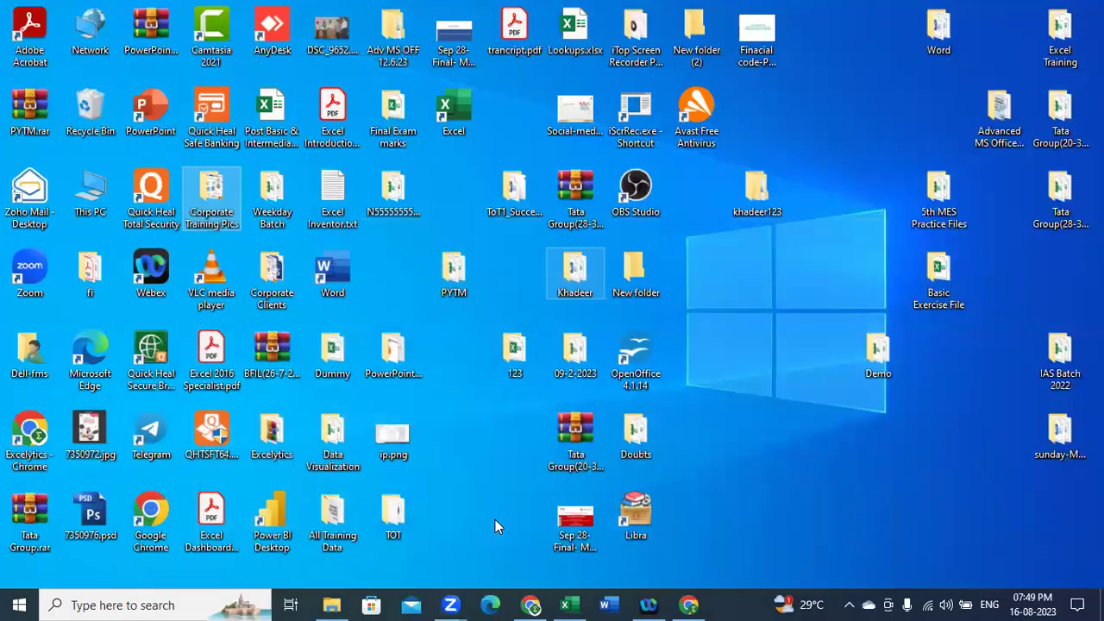
{"action": "left_click", "coordinate": [331, 605]}
{"action": "left_click", "coordinate": [14, 130]}
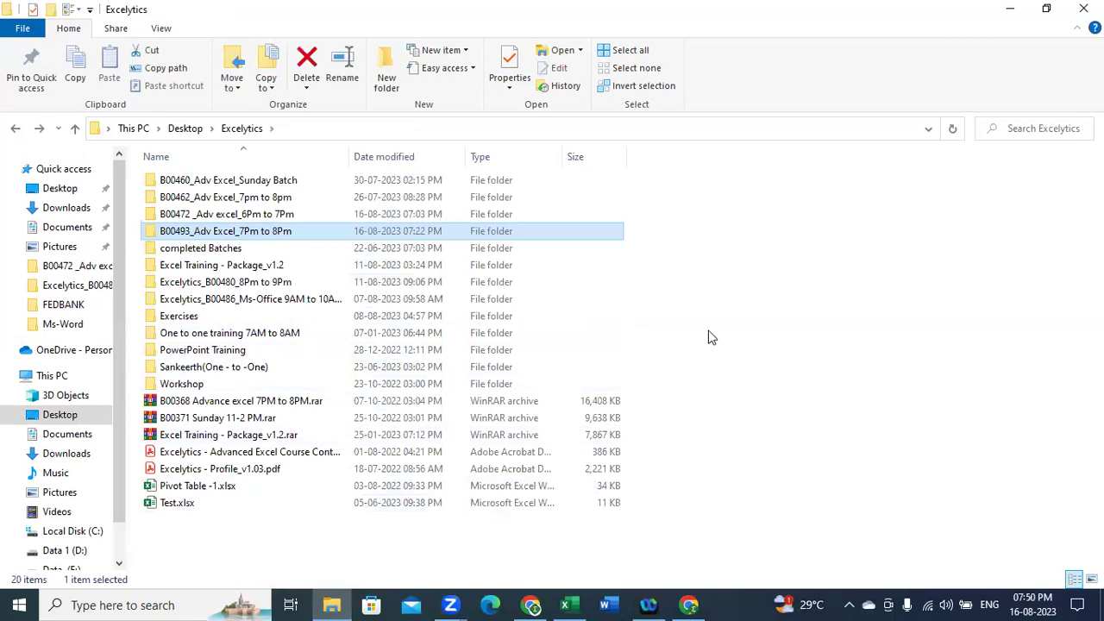
{"action": "left_click", "coordinate": [257, 455]}
{"action": "double_click", "coordinate": [257, 459]}
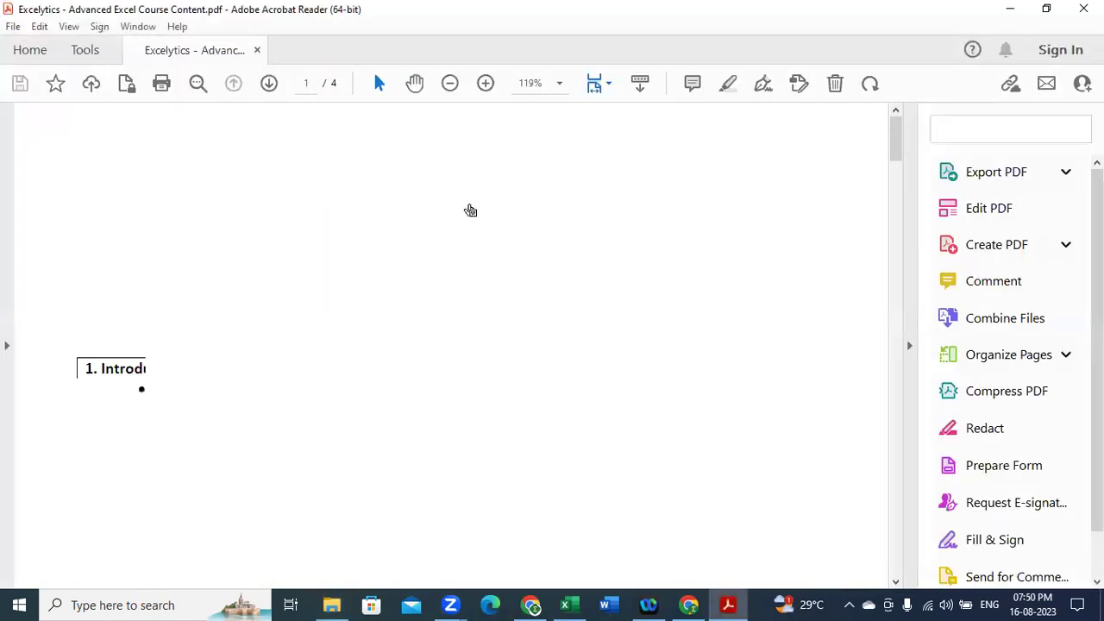
- Review the course content from the Understand Excel section through the Basic Excel topics to the start of the Advanced Excel section
{"action": "left_click_drag", "start_coordinate": [394, 312], "coordinate": [543, 316]}
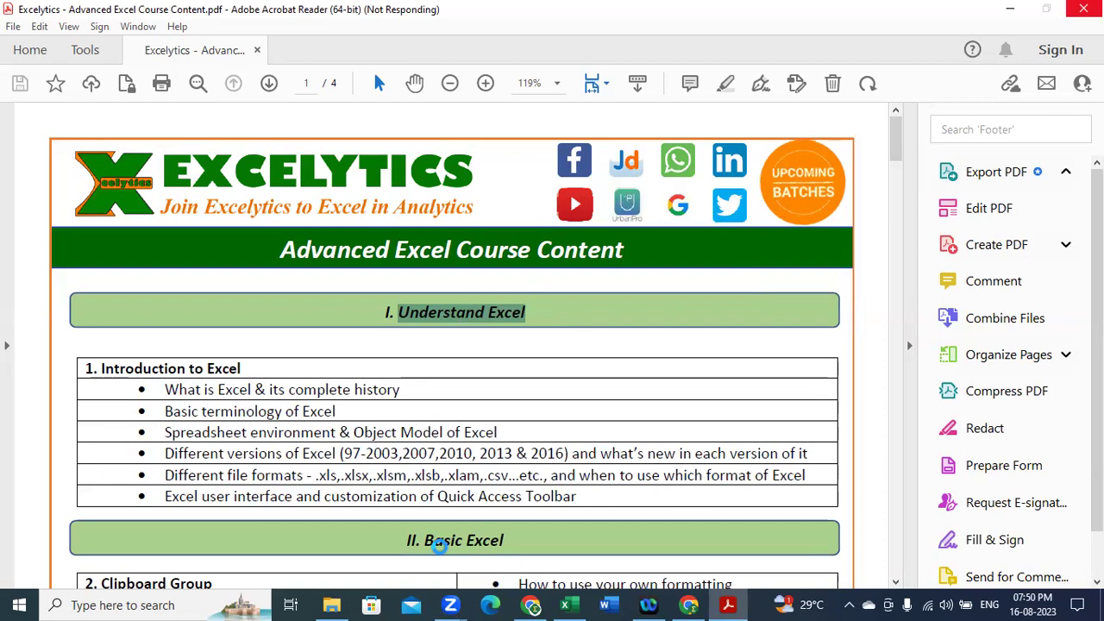
{"action": "left_click", "coordinate": [497, 504]}
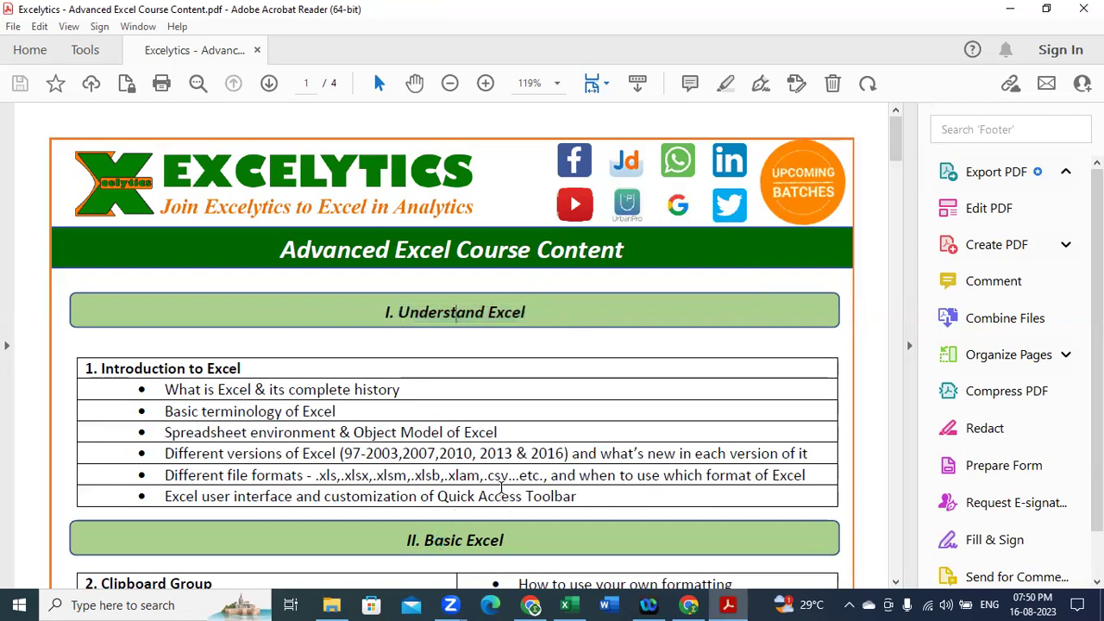
{"action": "scroll", "coordinate": [548, 440], "scroll_direction": "down", "scroll_amount": 3}
{"action": "scroll", "coordinate": [543, 377], "scroll_direction": "down", "scroll_amount": 5}
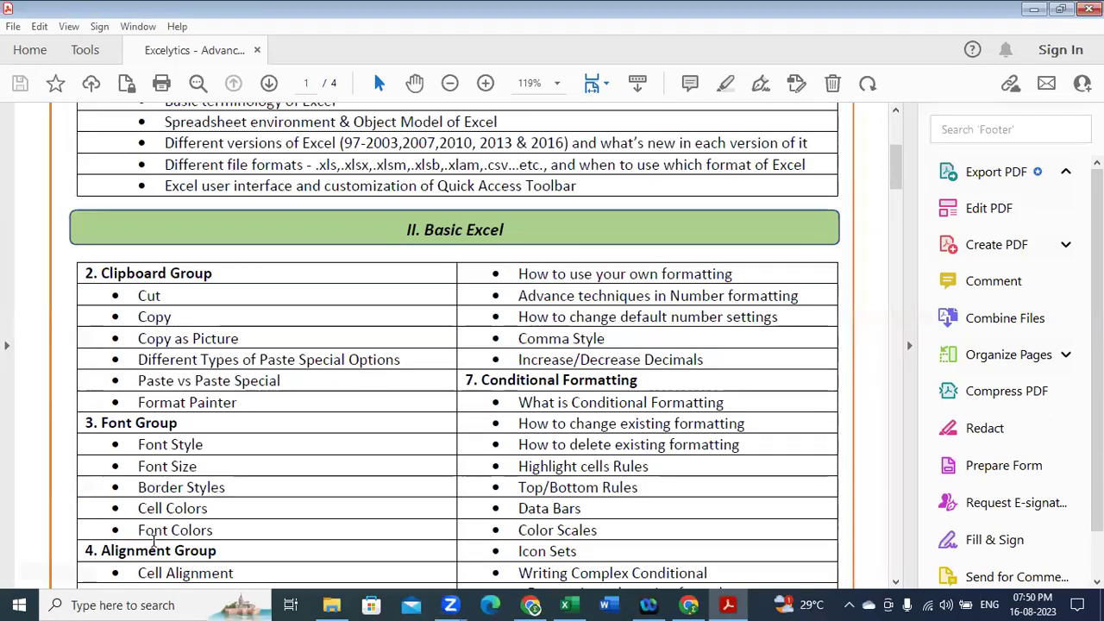
{"action": "scroll", "coordinate": [151, 536], "scroll_direction": "down", "scroll_amount": 3}
{"action": "scroll", "coordinate": [214, 499], "scroll_direction": "down", "scroll_amount": 2}
{"action": "scroll", "coordinate": [173, 485], "scroll_direction": "down", "scroll_amount": 6}
{"action": "scroll", "coordinate": [205, 490], "scroll_direction": "down", "scroll_amount": 3}
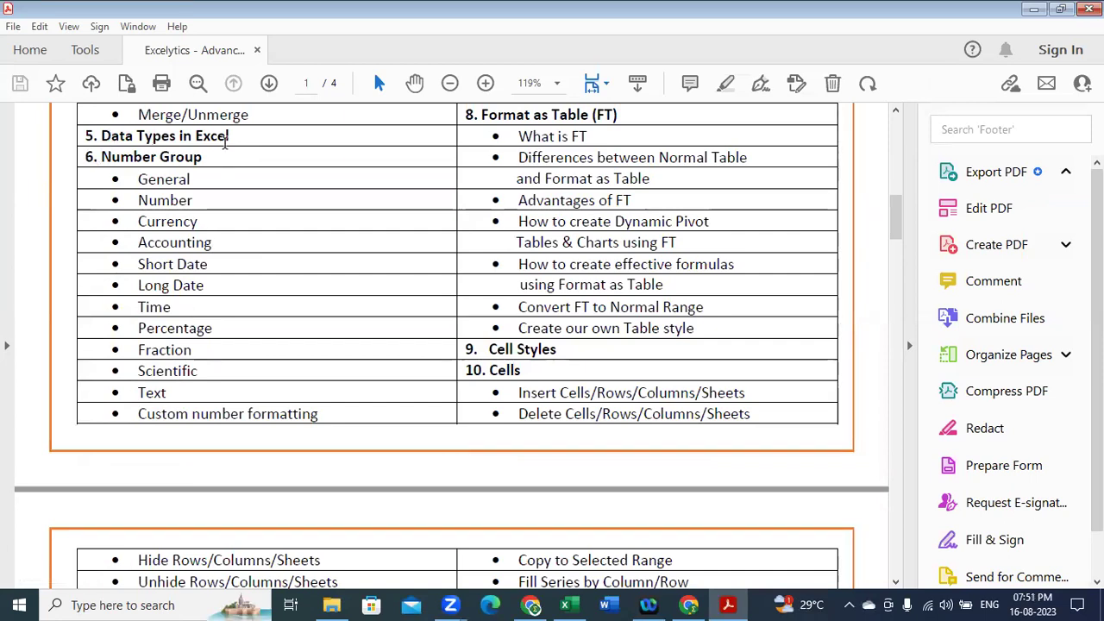
{"action": "scroll", "coordinate": [341, 358], "scroll_direction": "up", "scroll_amount": 12}
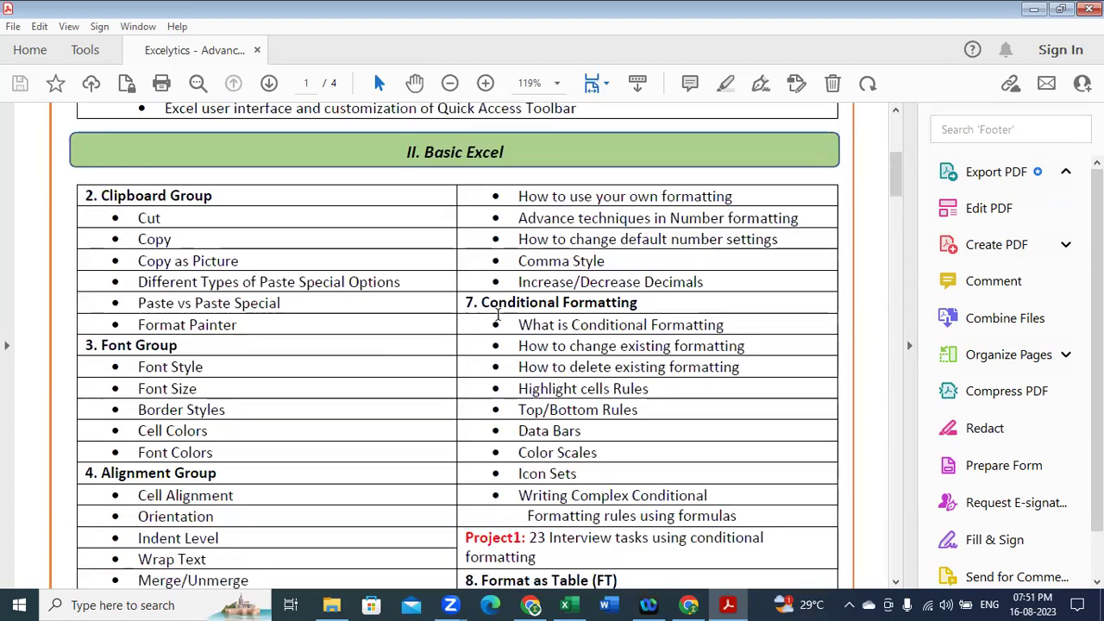
{"action": "scroll", "coordinate": [535, 349], "scroll_direction": "down", "scroll_amount": 7}
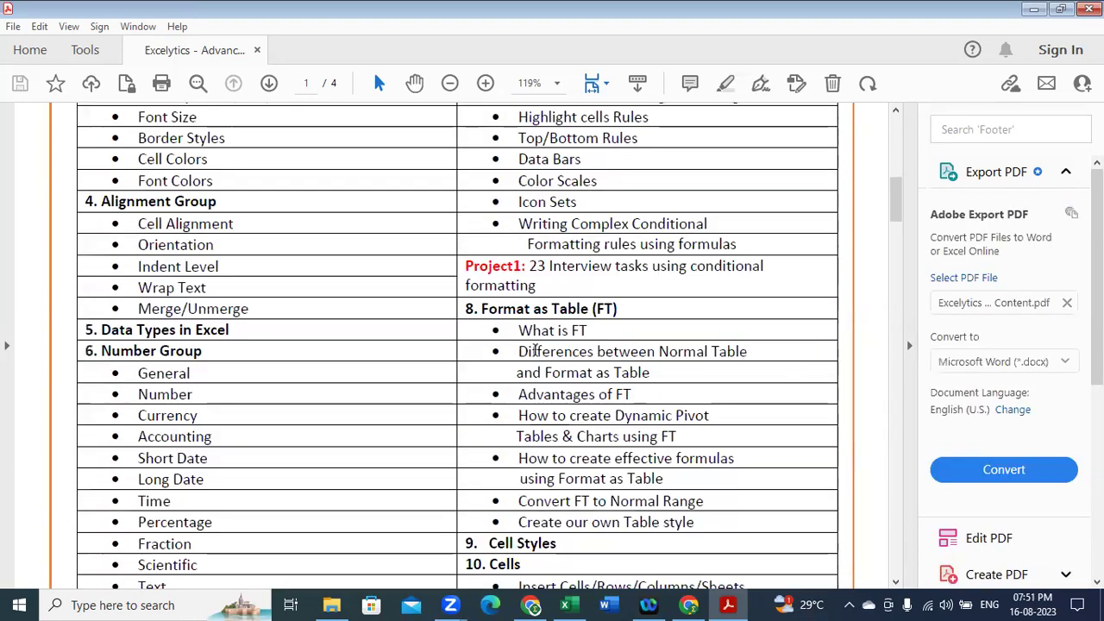
{"action": "scroll", "coordinate": [603, 369], "scroll_direction": "down", "scroll_amount": 6}
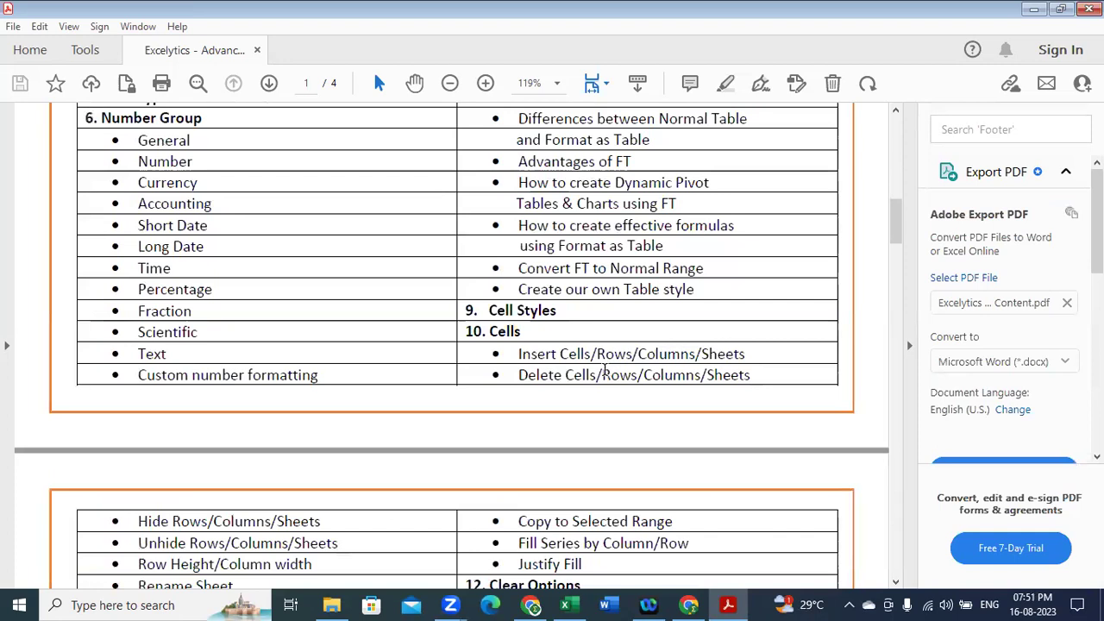
{"action": "scroll", "coordinate": [581, 330], "scroll_direction": "down", "scroll_amount": 6}
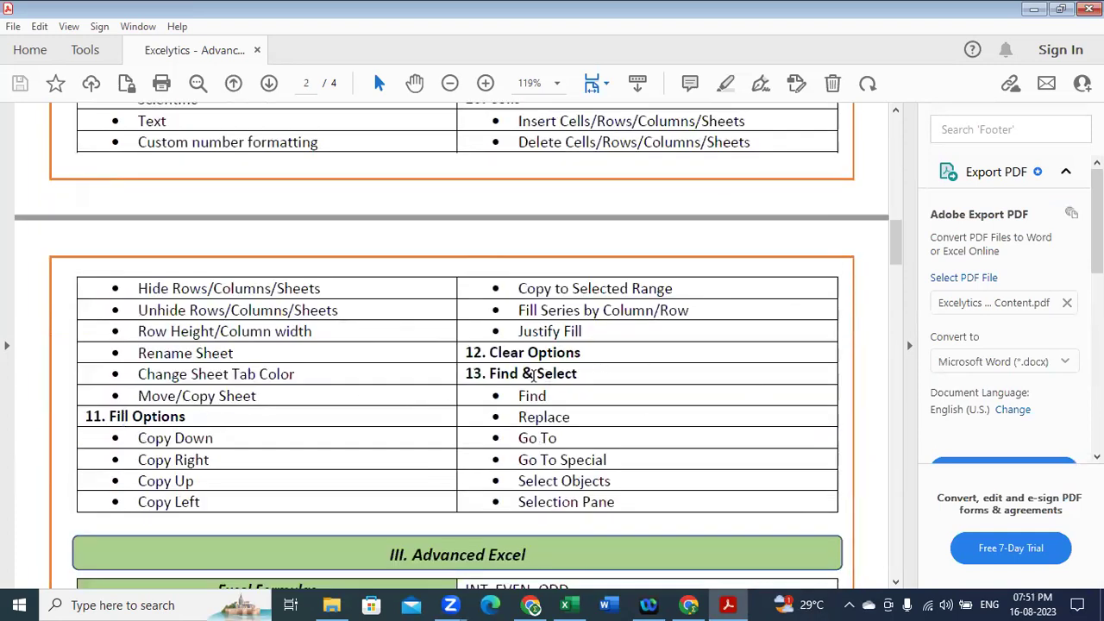
{"action": "scroll", "coordinate": [303, 421], "scroll_direction": "down", "scroll_amount": 7}
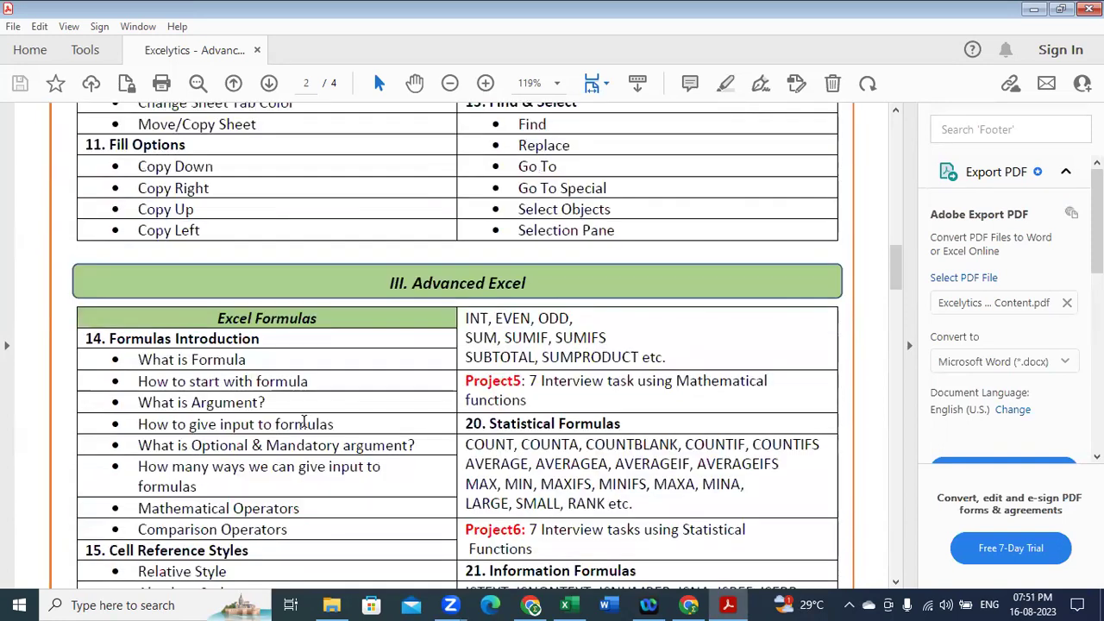
- Highlight the III. Advanced Excel heading and the Formulas Introduction topic in turn, clearing each selection
{"action": "left_click_drag", "start_coordinate": [498, 284], "coordinate": [404, 288]}
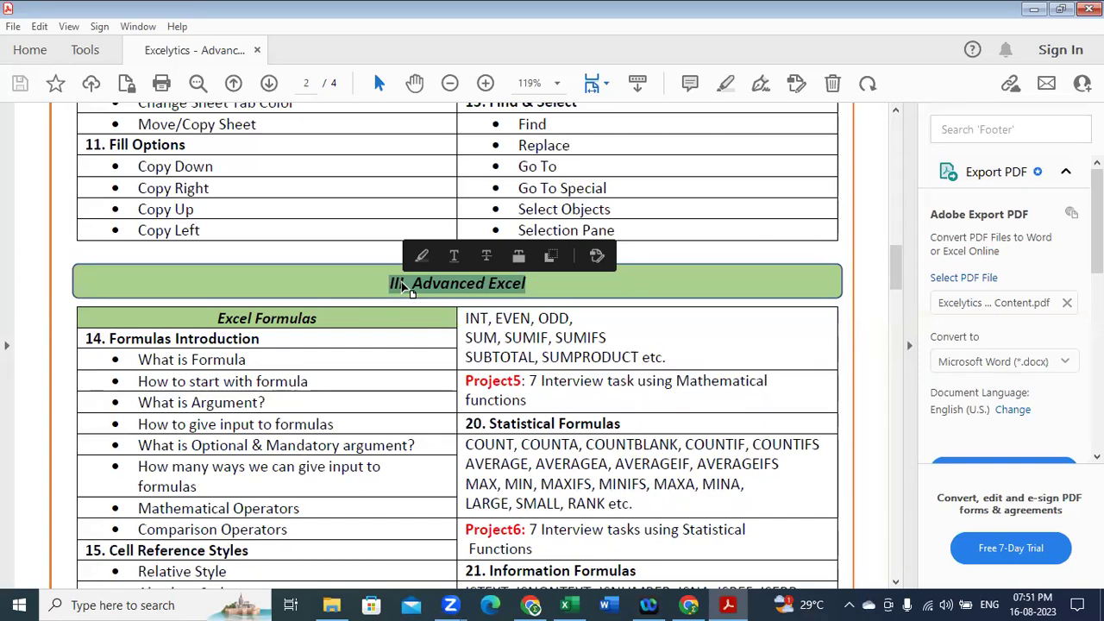
{"action": "left_click", "coordinate": [402, 286]}
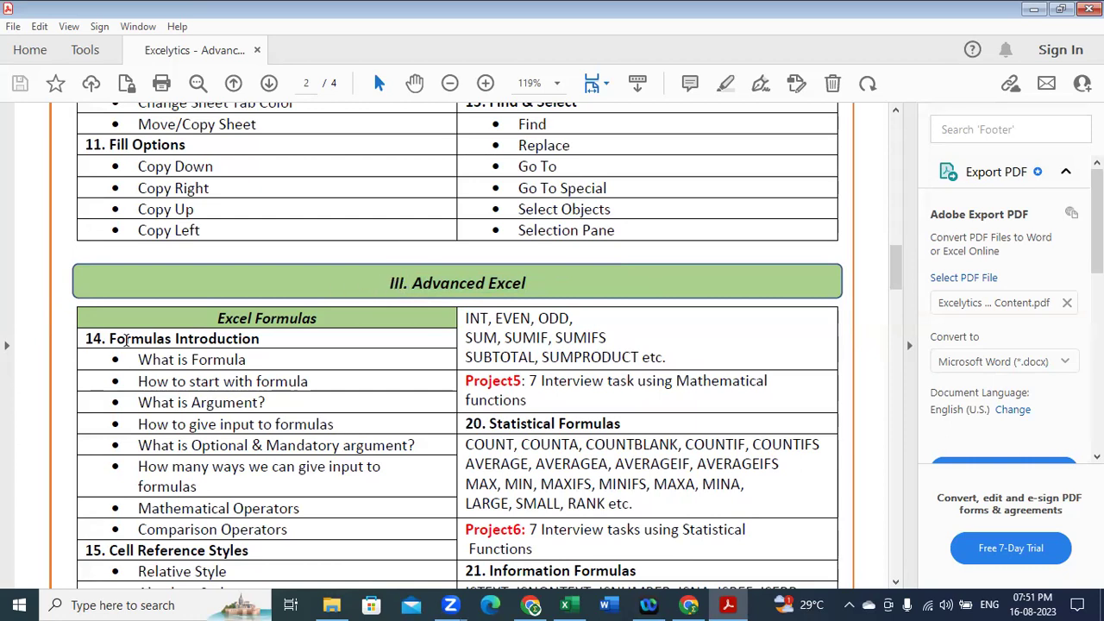
{"action": "left_click_drag", "start_coordinate": [110, 339], "coordinate": [263, 341]}
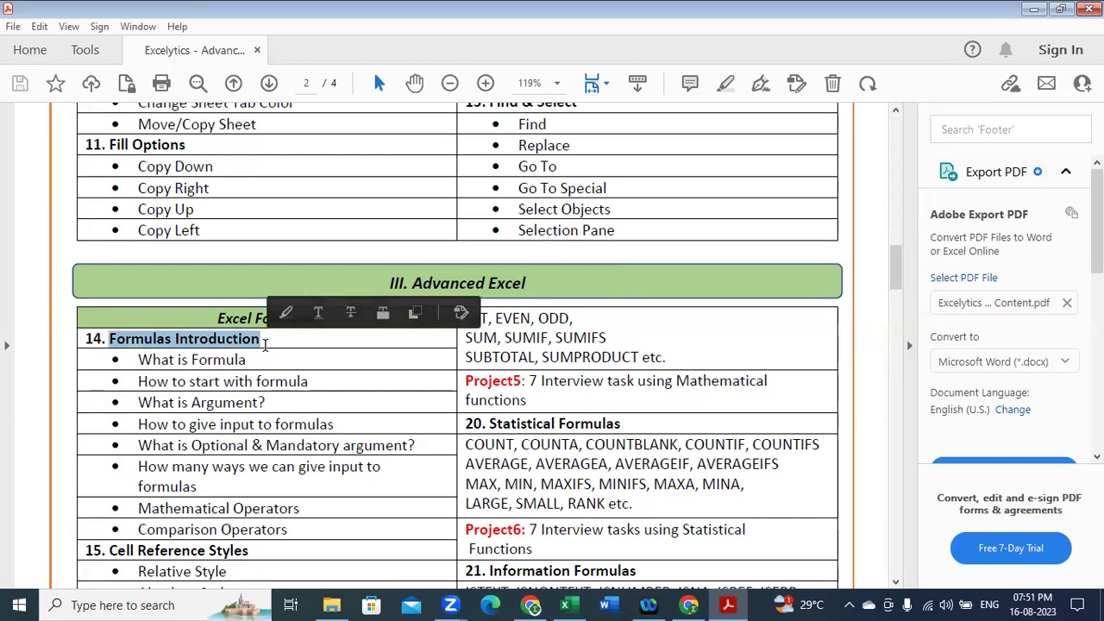
{"action": "left_click", "coordinate": [225, 360]}
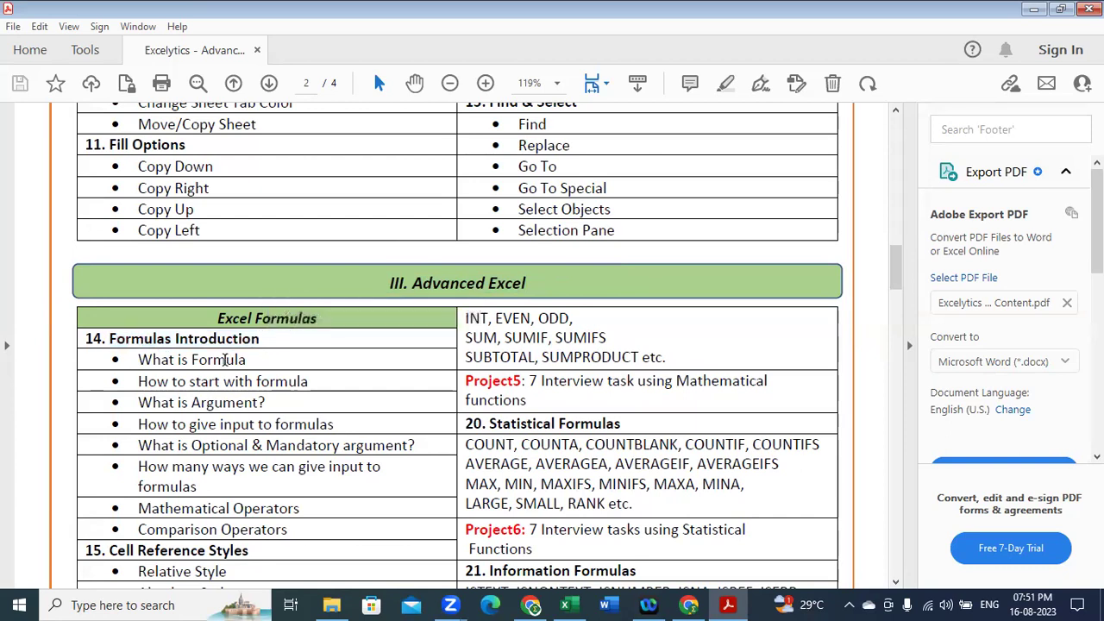